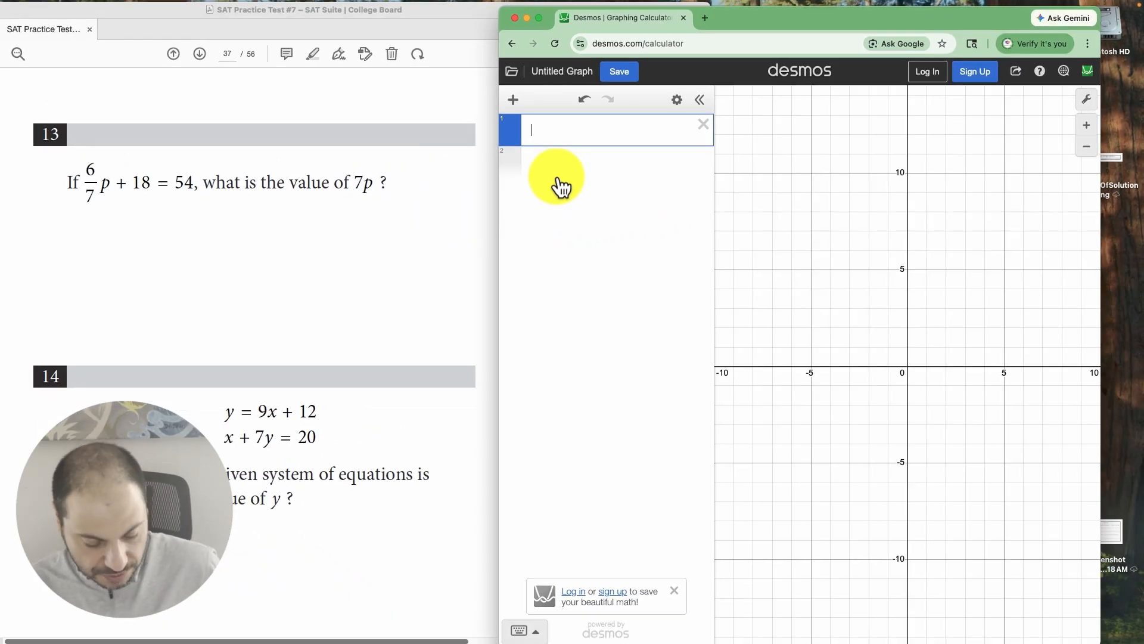
Enter question 13's equation as the regression (6/7)p + 18 ~ 54 in the first expression line.
type("/7")
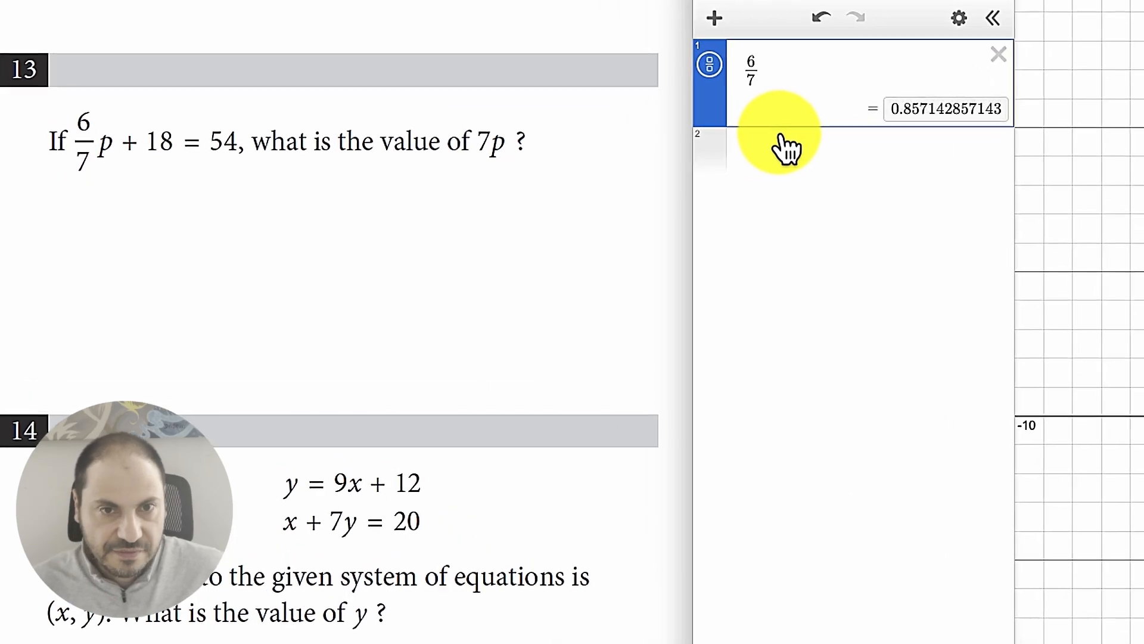
key("Right")
type("p + ")
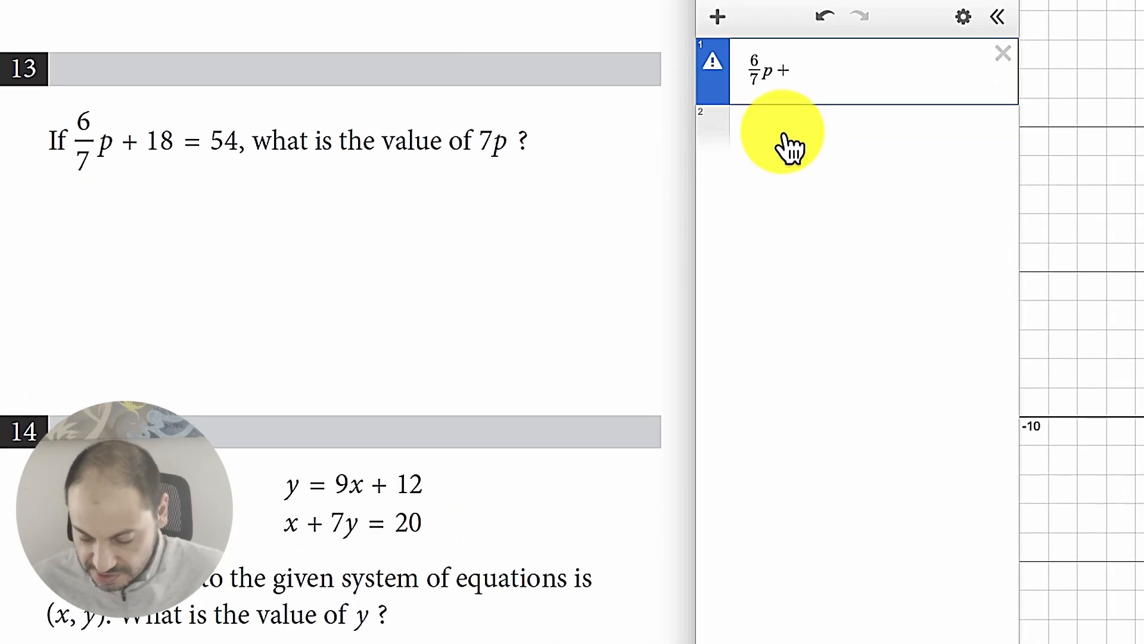
type("18 ")
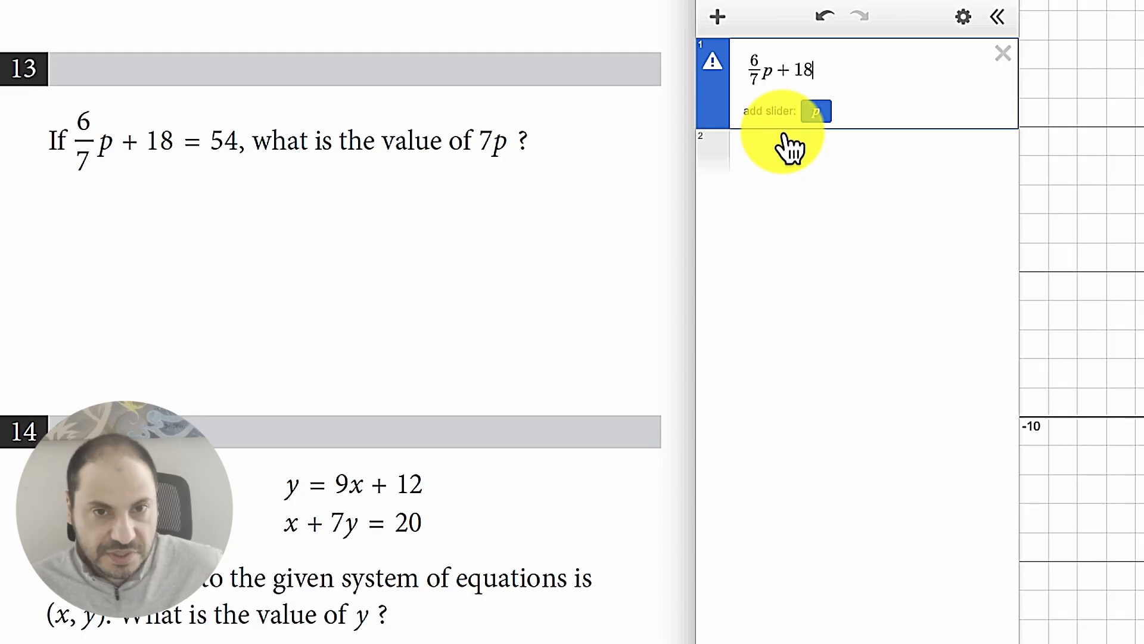
type("~ 54")
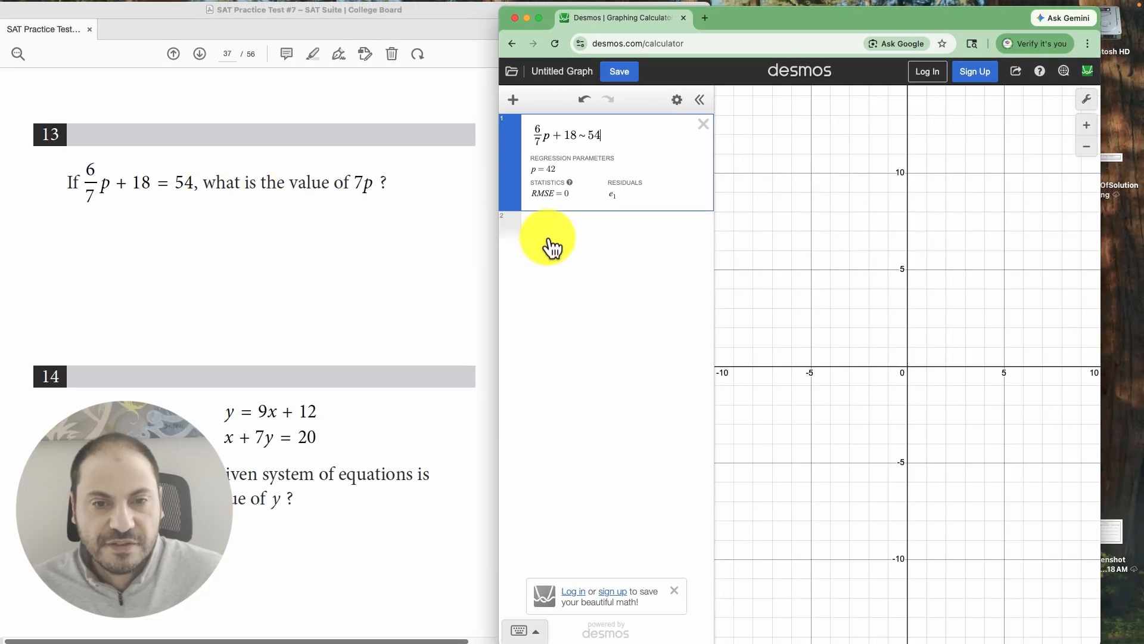
Evaluate 7p in a new expression line, and delete that line.
left_click(550, 238)
type("7p")
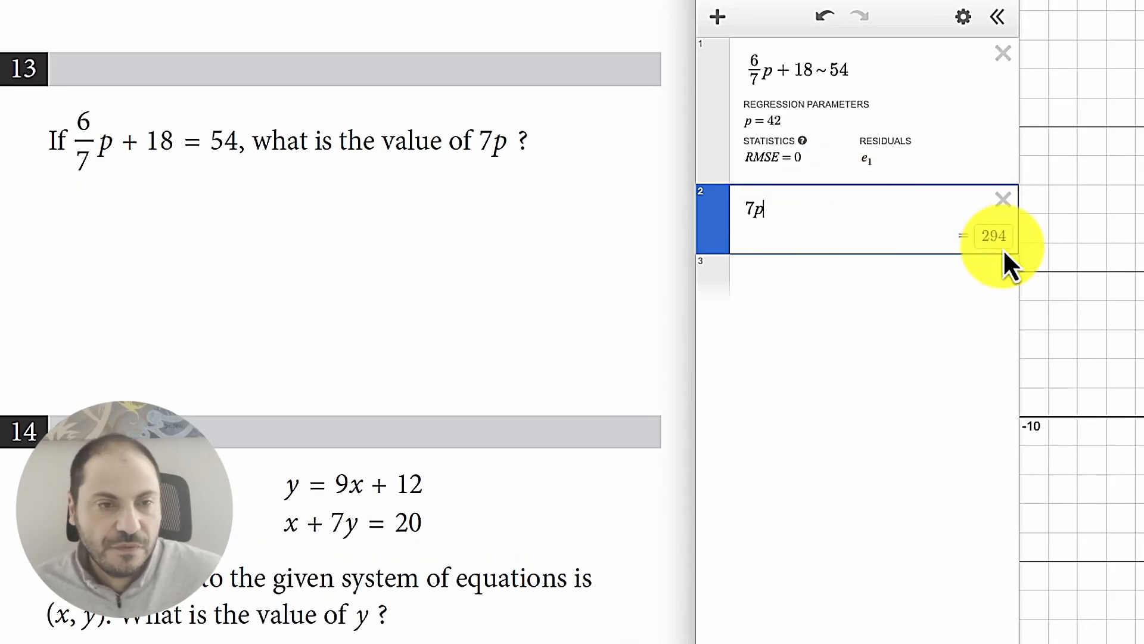
left_click(1004, 202)
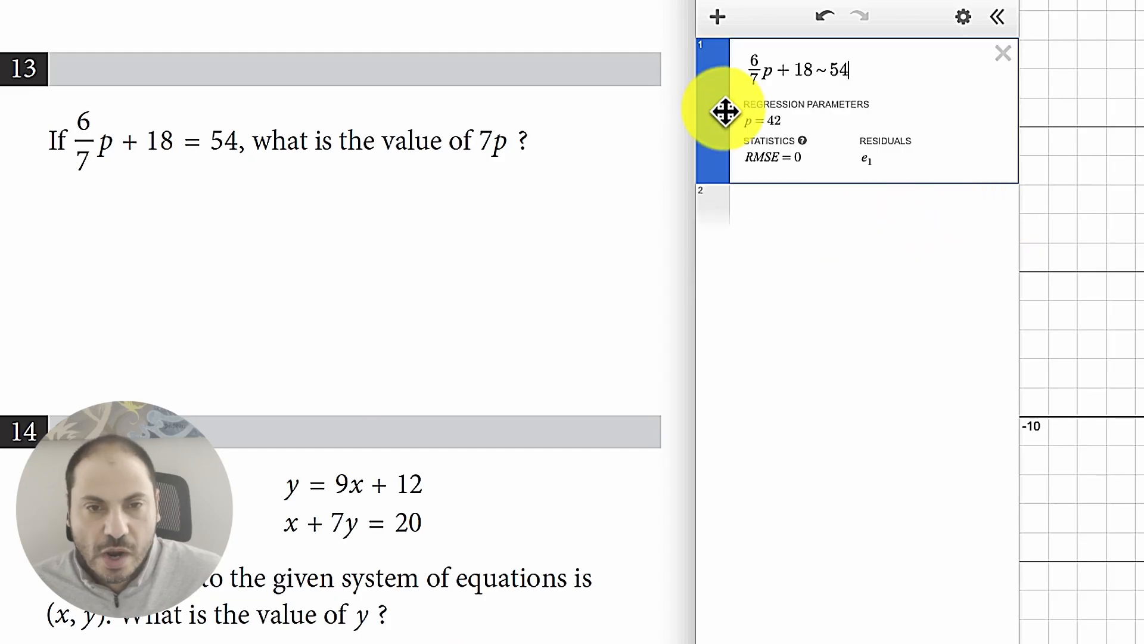
Replace the variable p with x₁ in the regression so it reads (6/7)x₁ + 18 ~ 54.
left_click(775, 71)
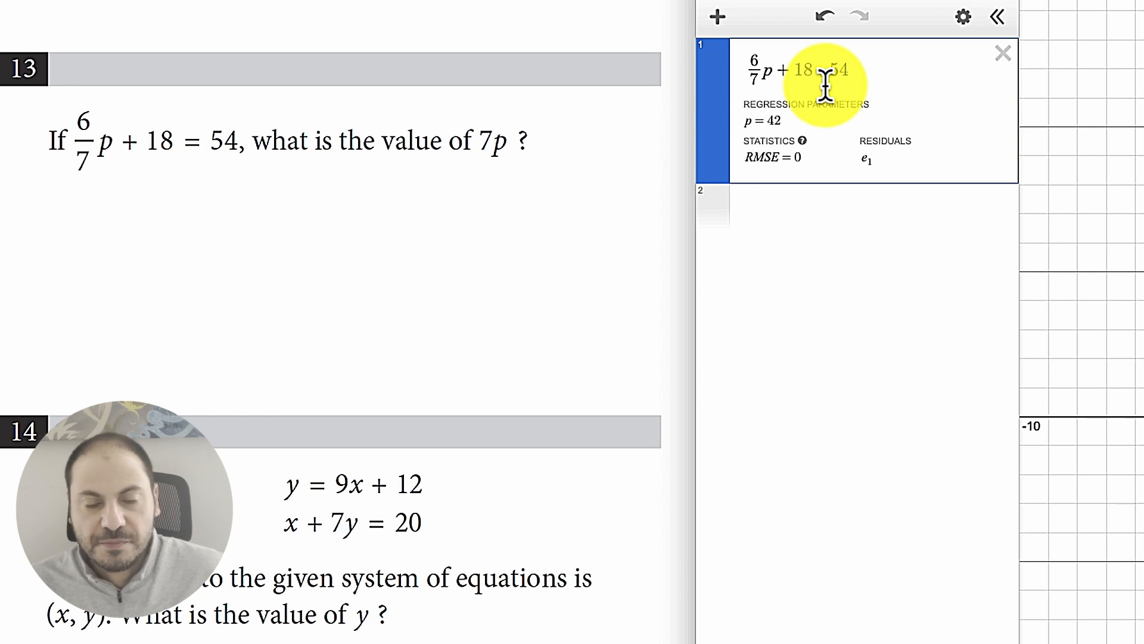
key("BackSpace")
type("x_")
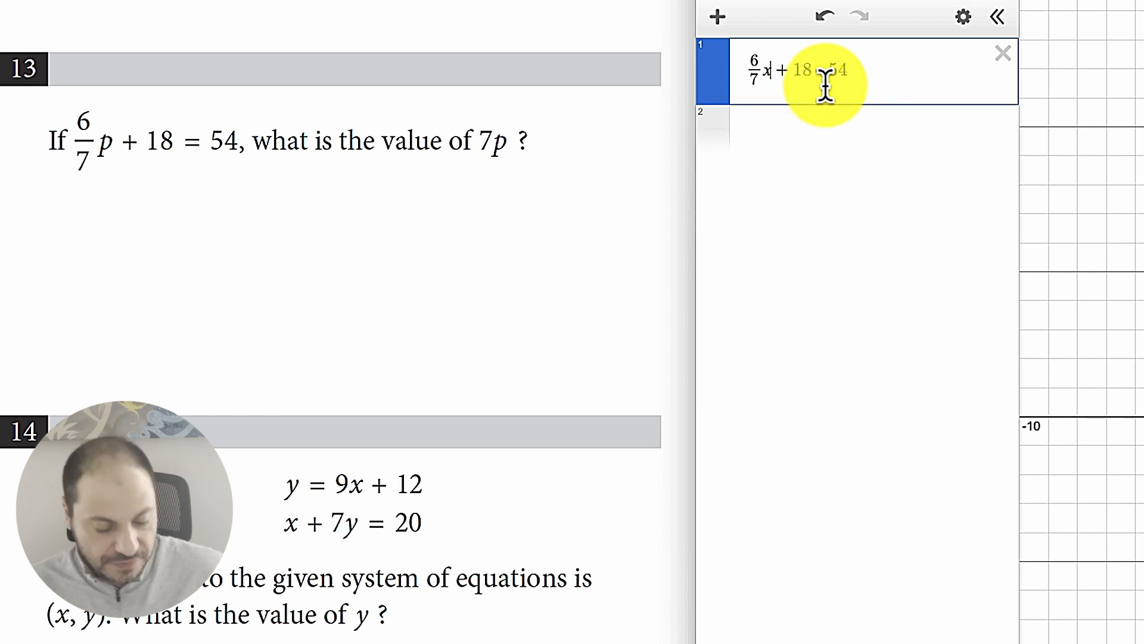
type("1")
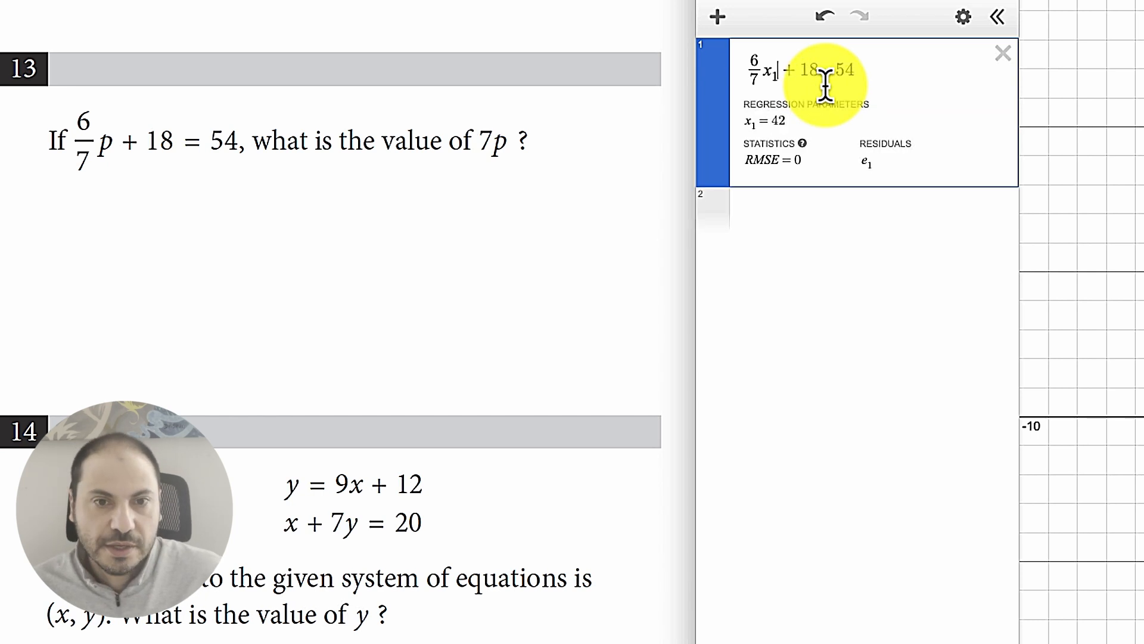
Evaluate 7x₁ in a new expression line below the regression.
left_click(788, 213)
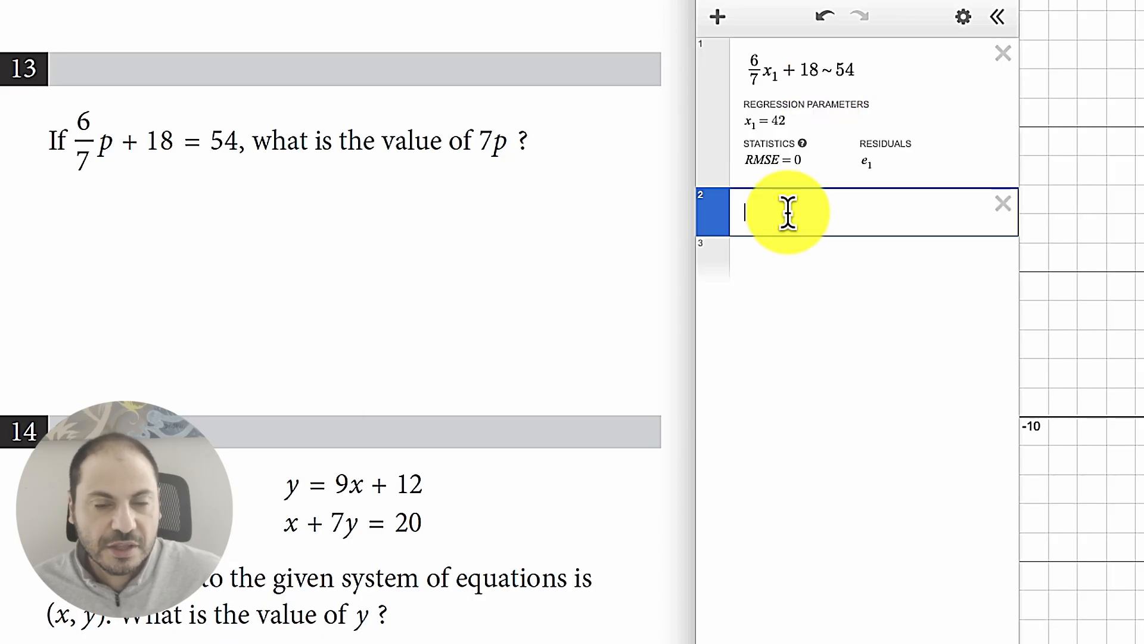
left_click(780, 70)
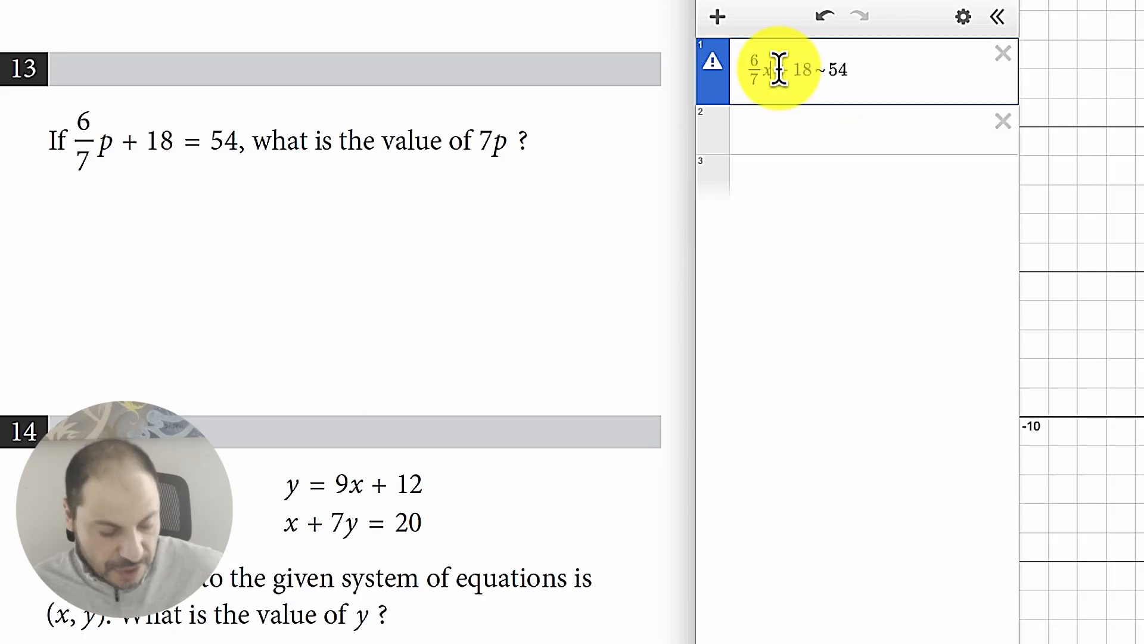
left_click(787, 221)
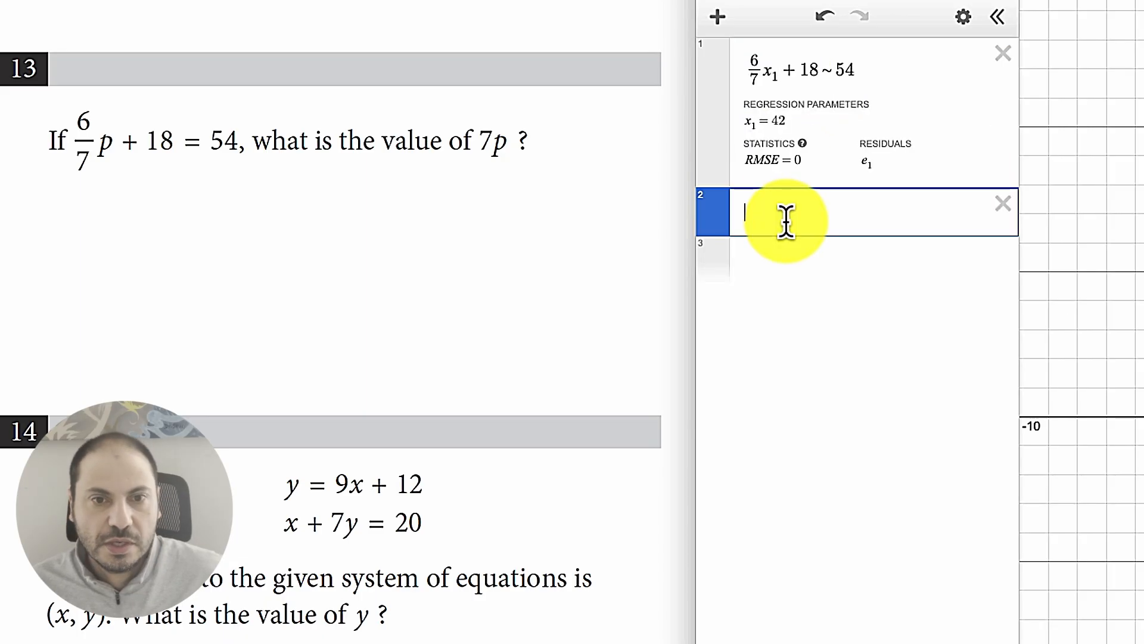
type("7x_")
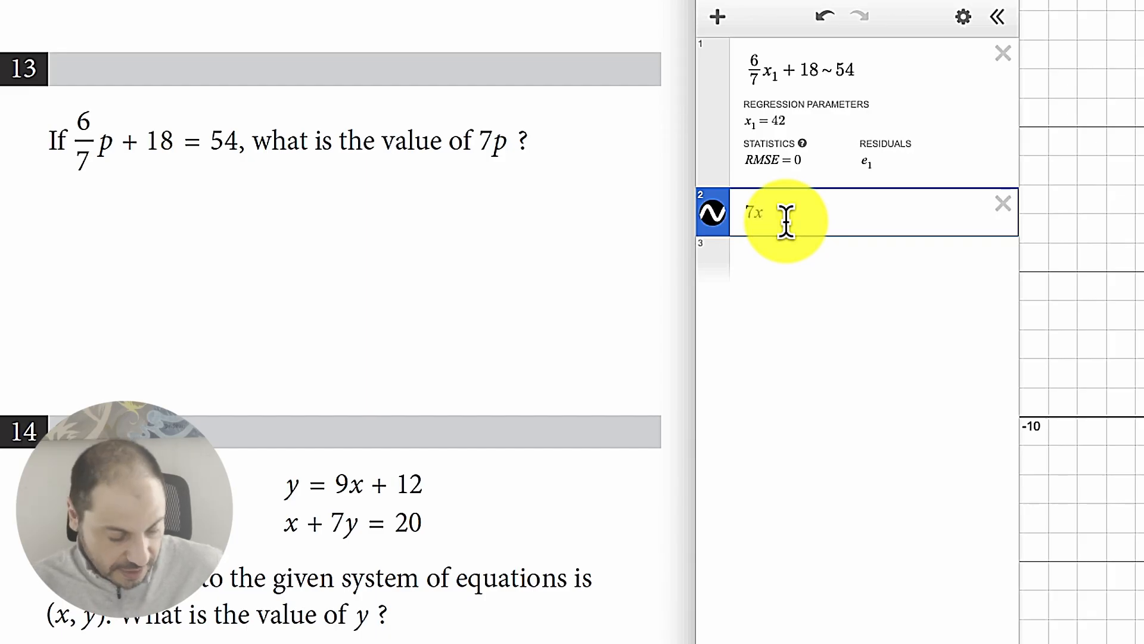
type("1")
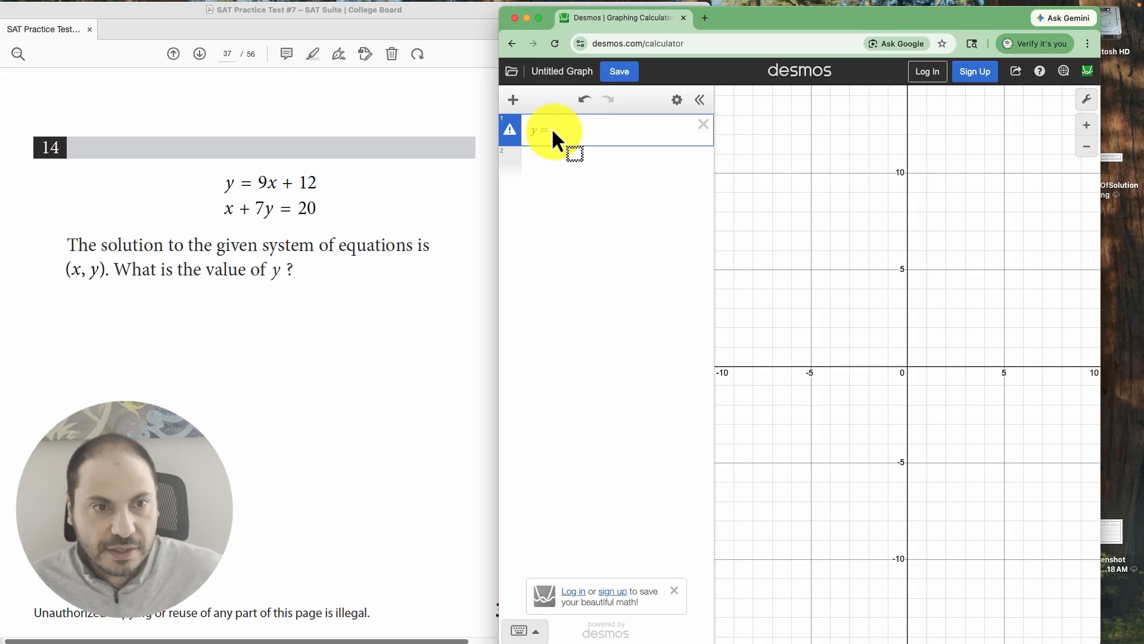
Graph question 14's lines y = 9x + 12 and x + 7y = 20 and plot their intersection point.
type("9x+12")
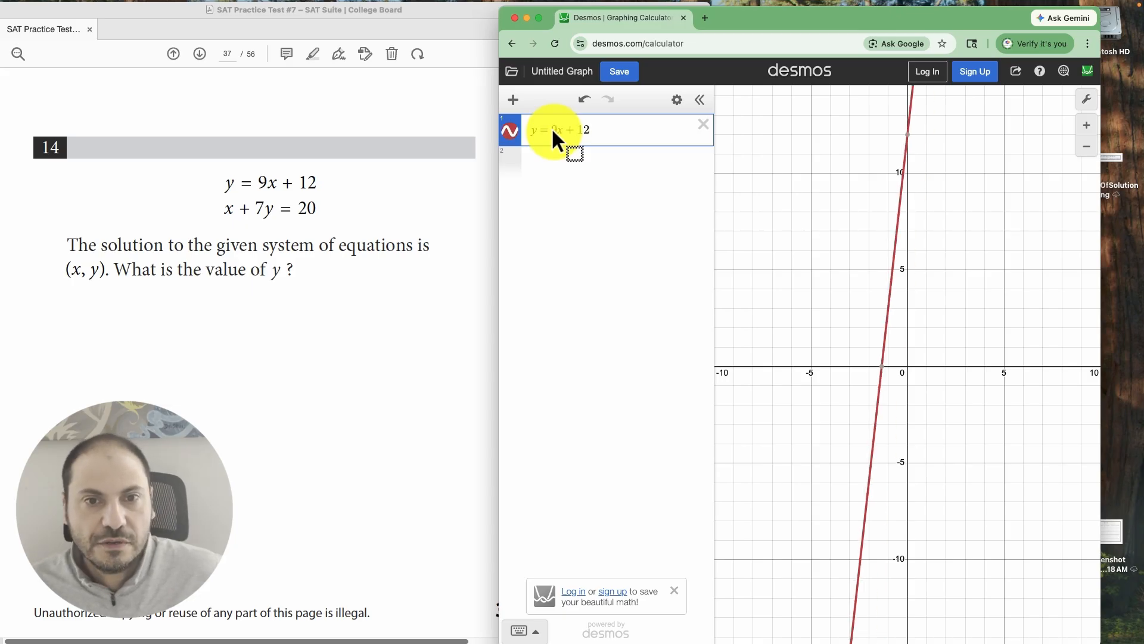
left_click(559, 166)
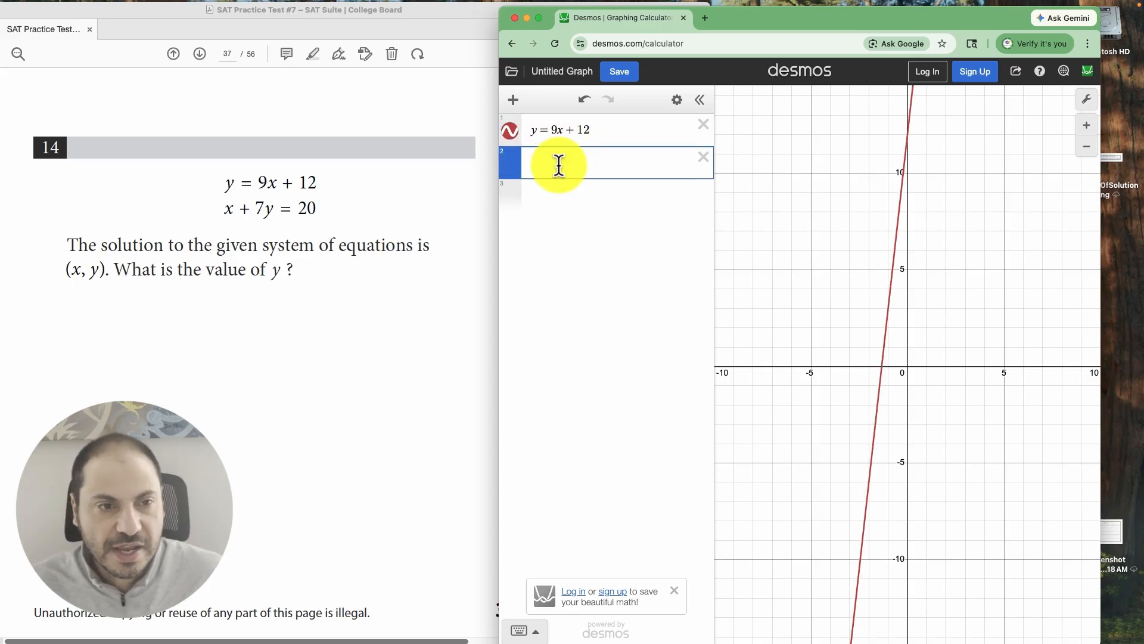
type("x + 7")
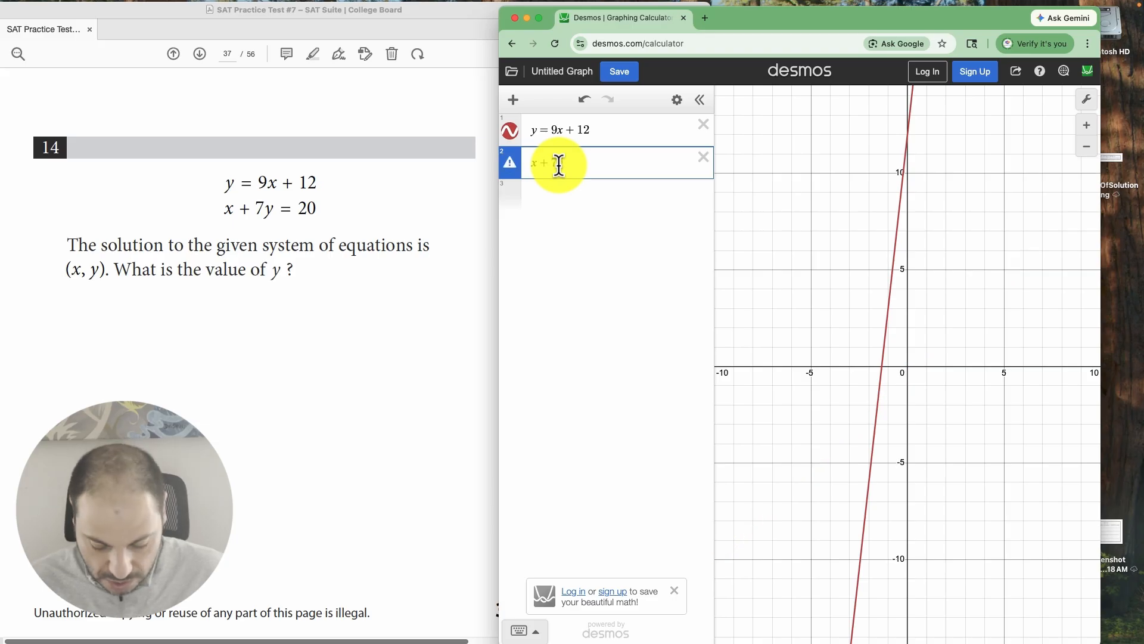
type("y = 20")
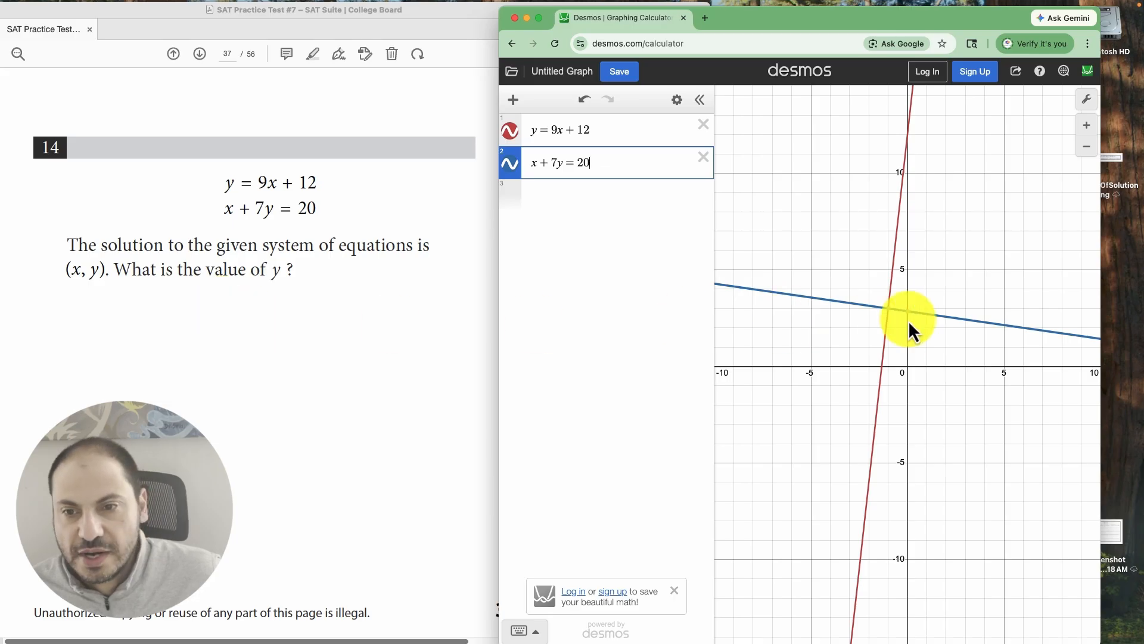
left_click(888, 309)
left_click(854, 325)
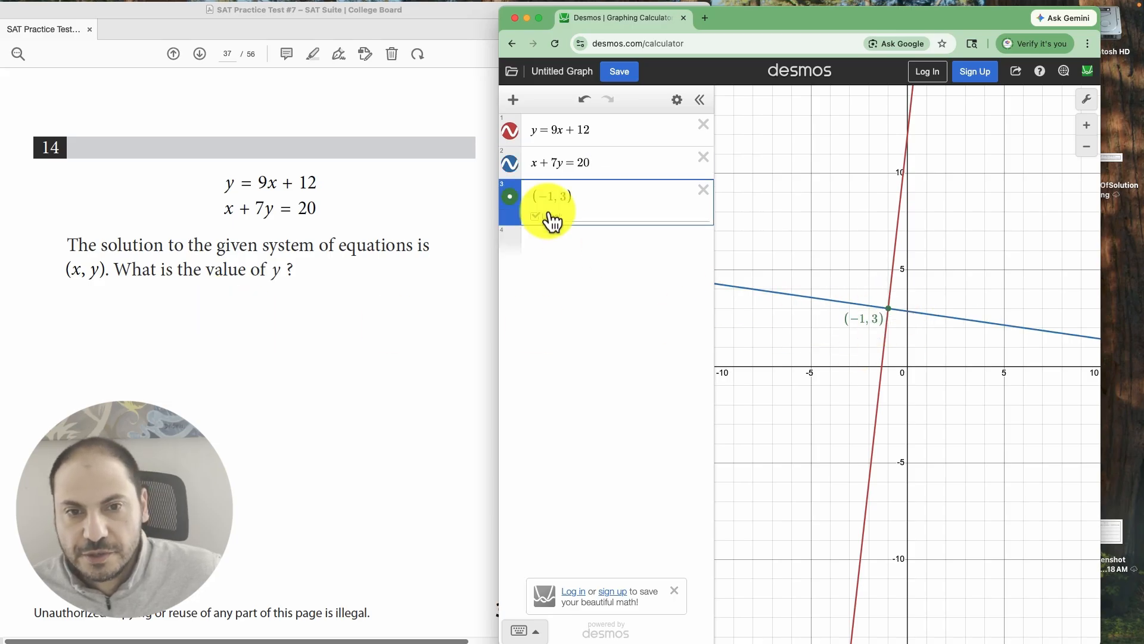
Delete the intersection point and both line equations from the expression list.
left_click(703, 190)
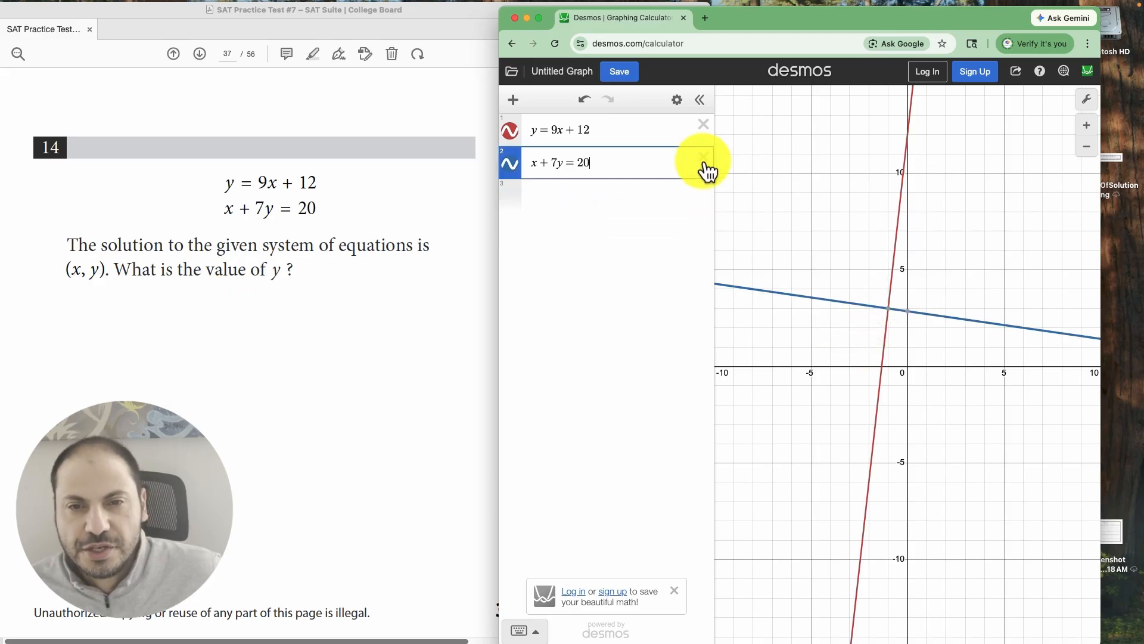
left_click(703, 157)
left_click(703, 124)
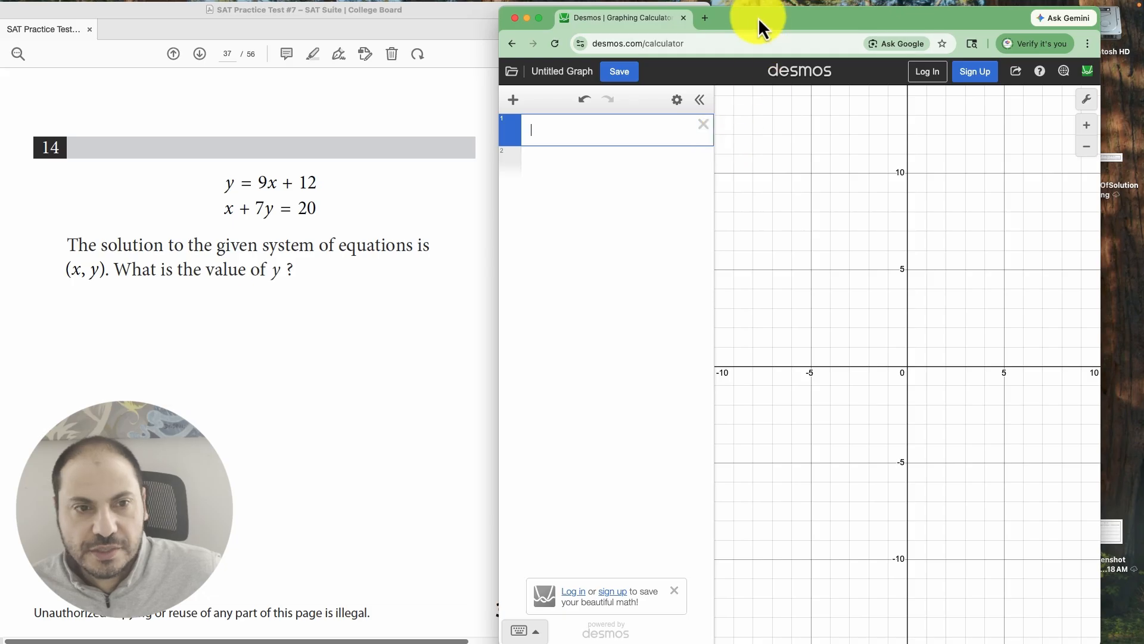
Widen the expression list and enter a regression between two empty lists, [ ] ~ [ ].
left_click_drag(758, 16, 724, 19)
left_click_drag(678, 223, 717, 225)
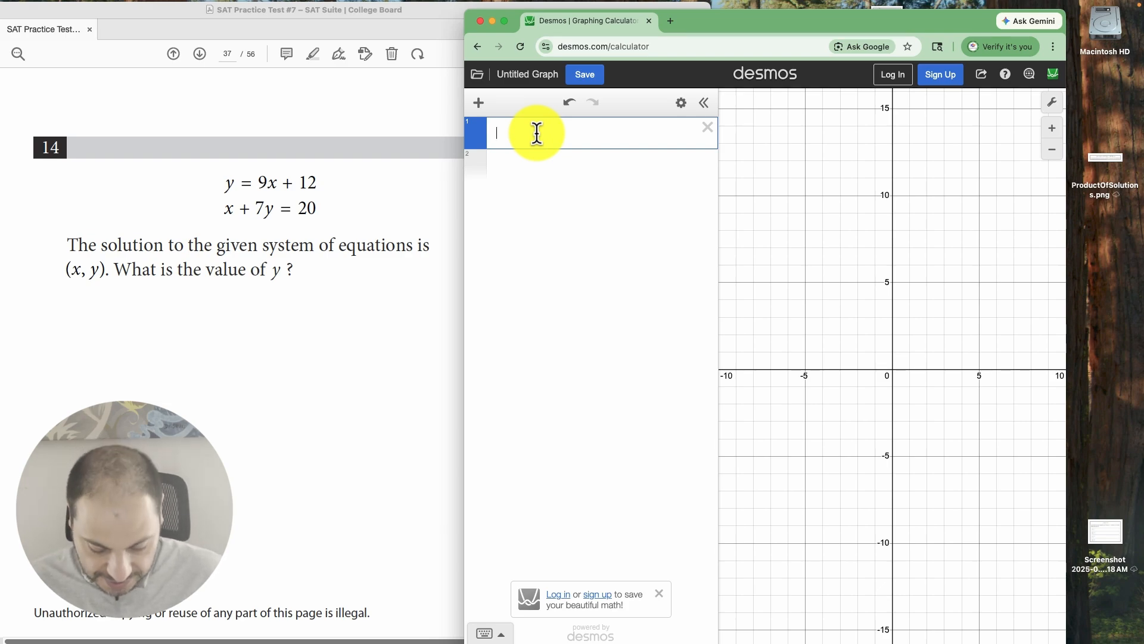
type("[")
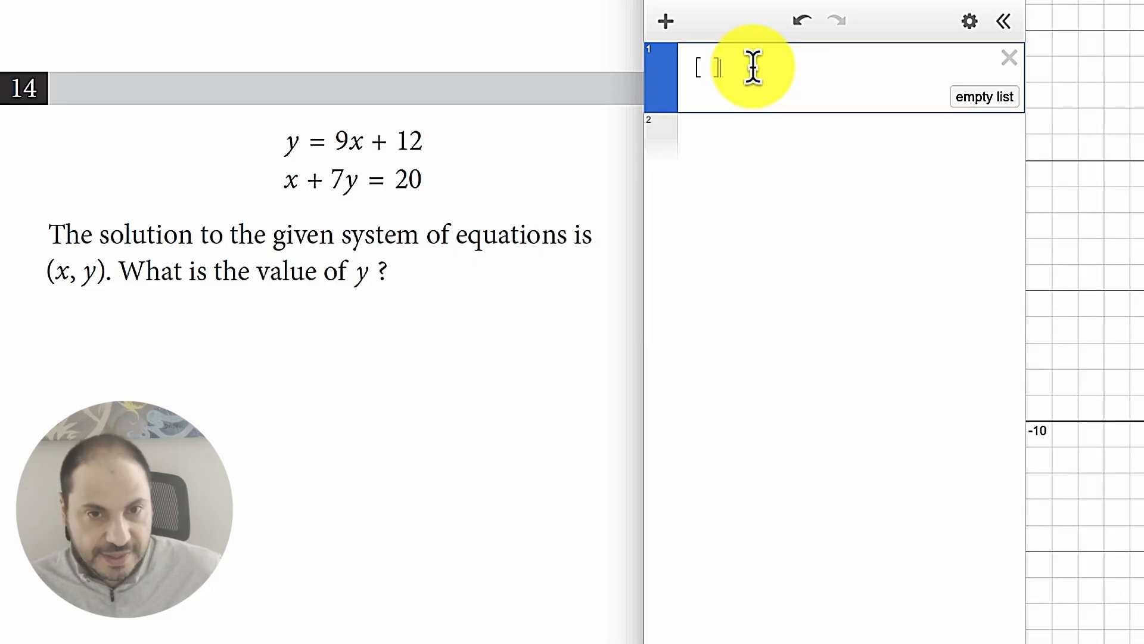
type("]~[")
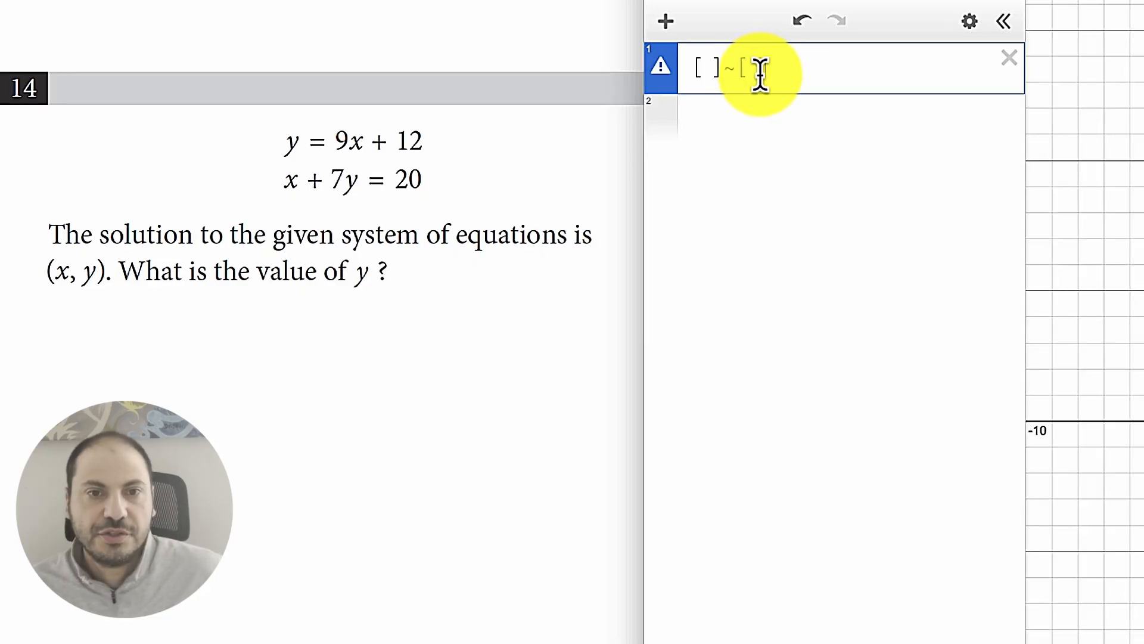
Fill in the two lists with question 14's system so the regression reads [y₁, x₁ + 7y₁] ~ [9x₁ + 12, 20].
left_click(699, 68)
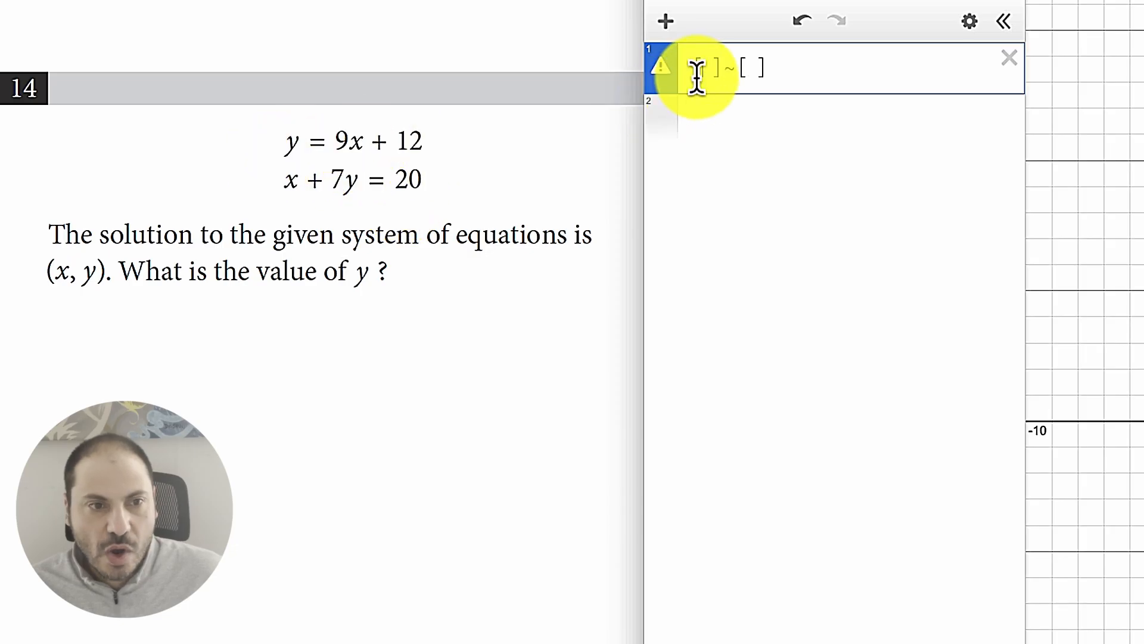
type("y12")
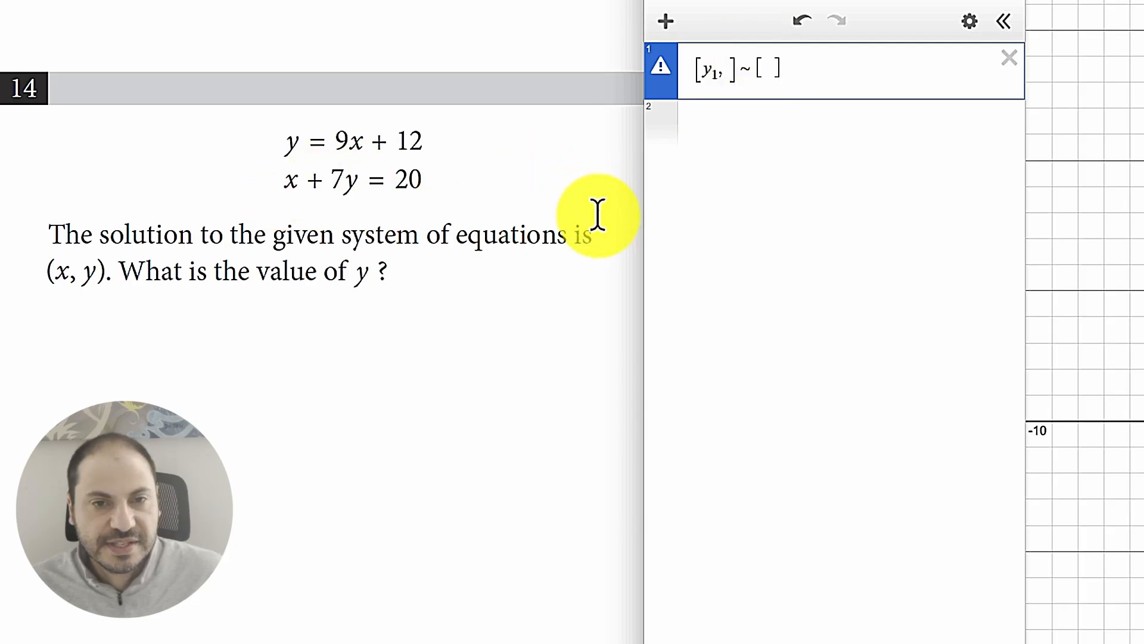
type("x1+7y1")
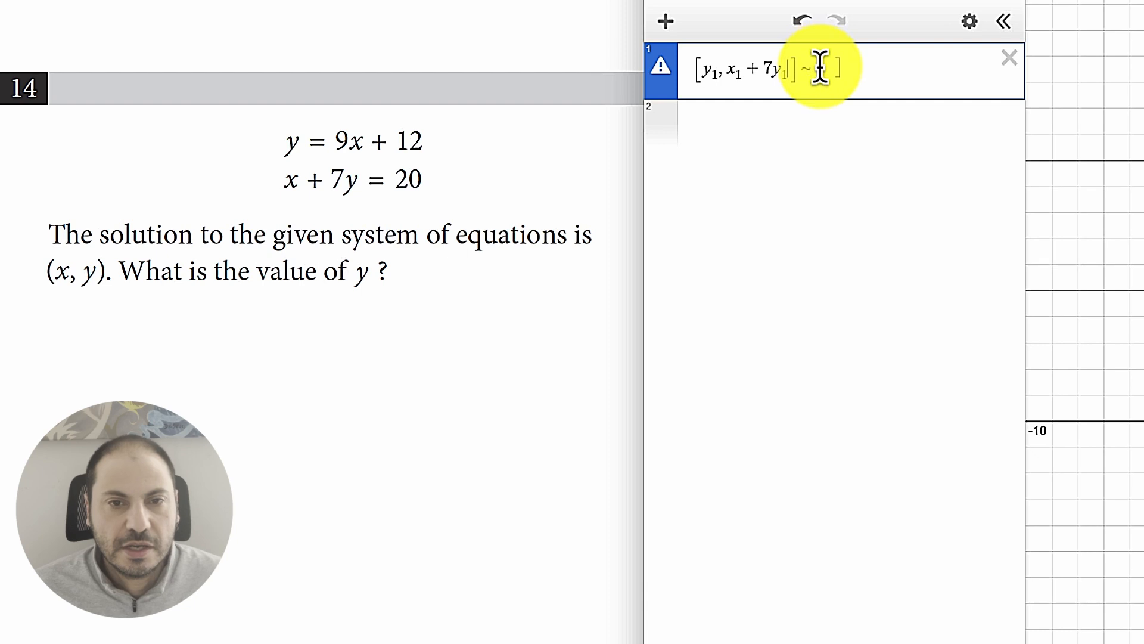
left_click(822, 69)
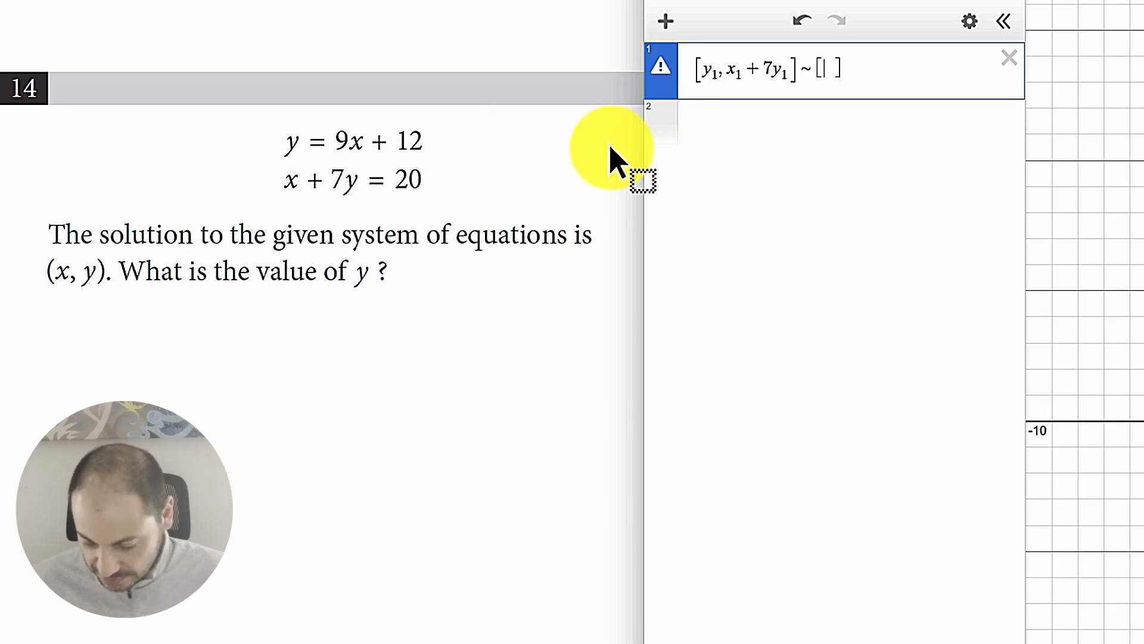
type("9x1 + 12")
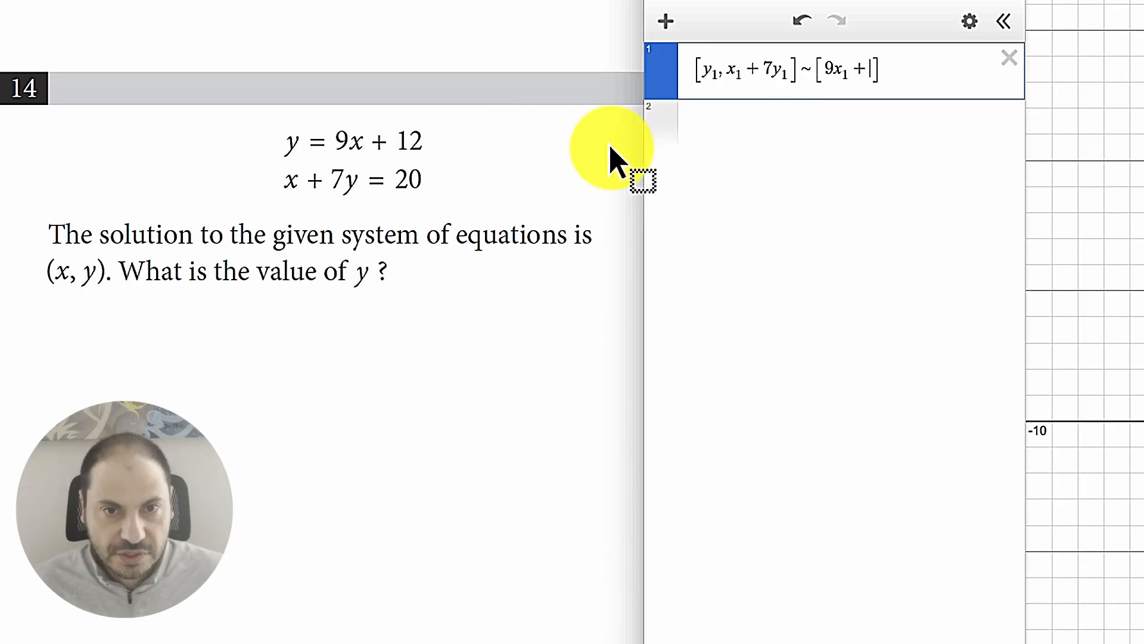
type(", 20")
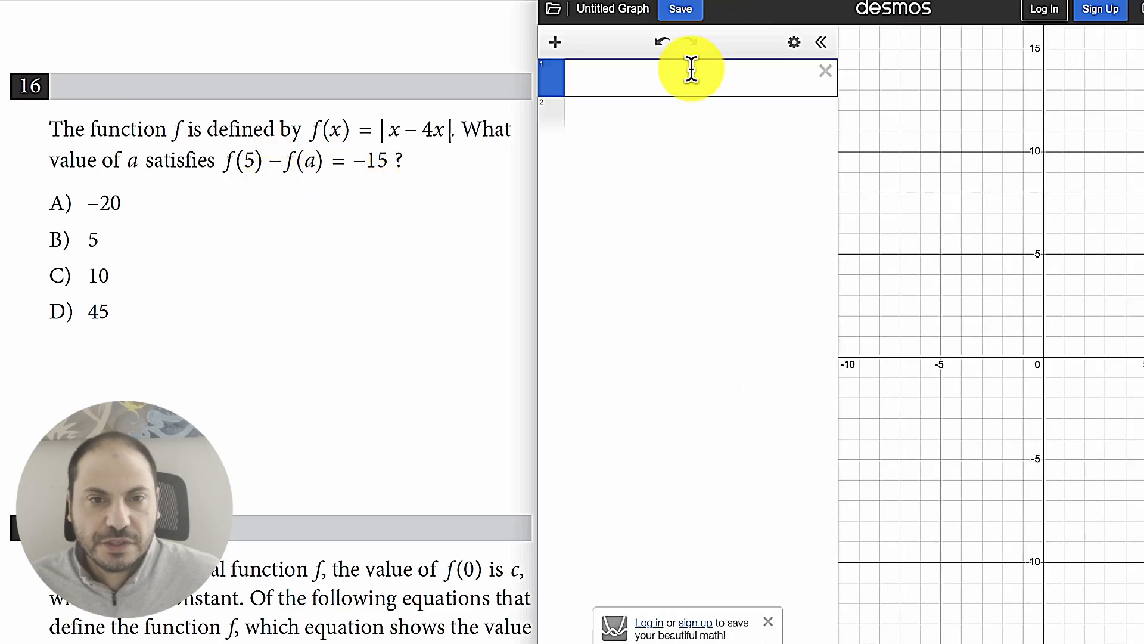
Define question 16's function f(x) = |x − 4x| in the first expression line.
type("f(x)=|x-")
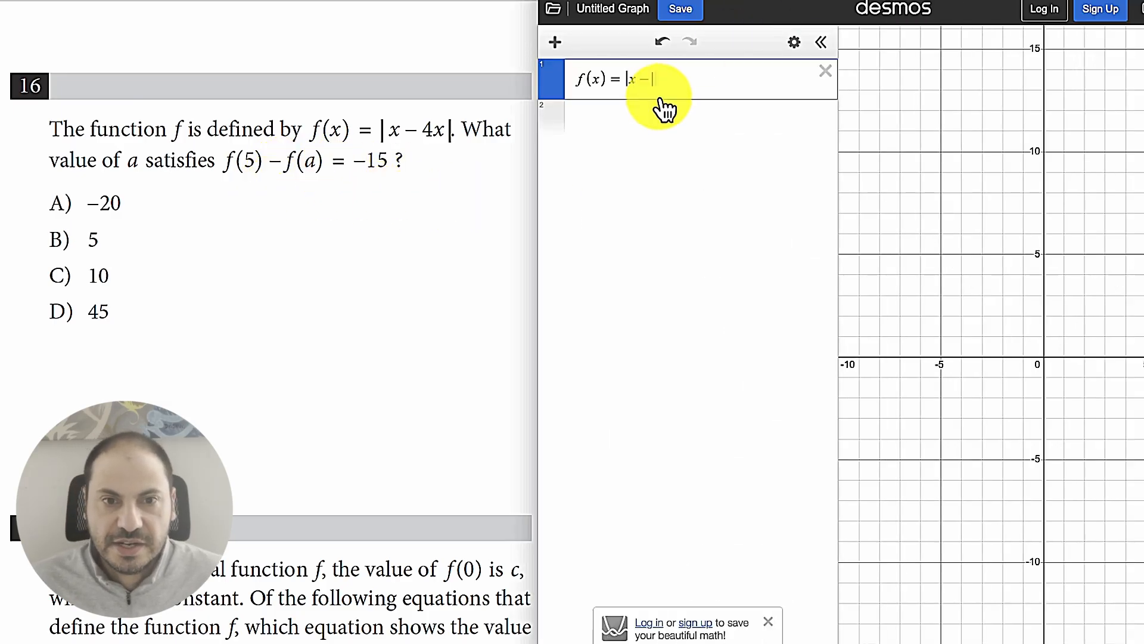
type("4x")
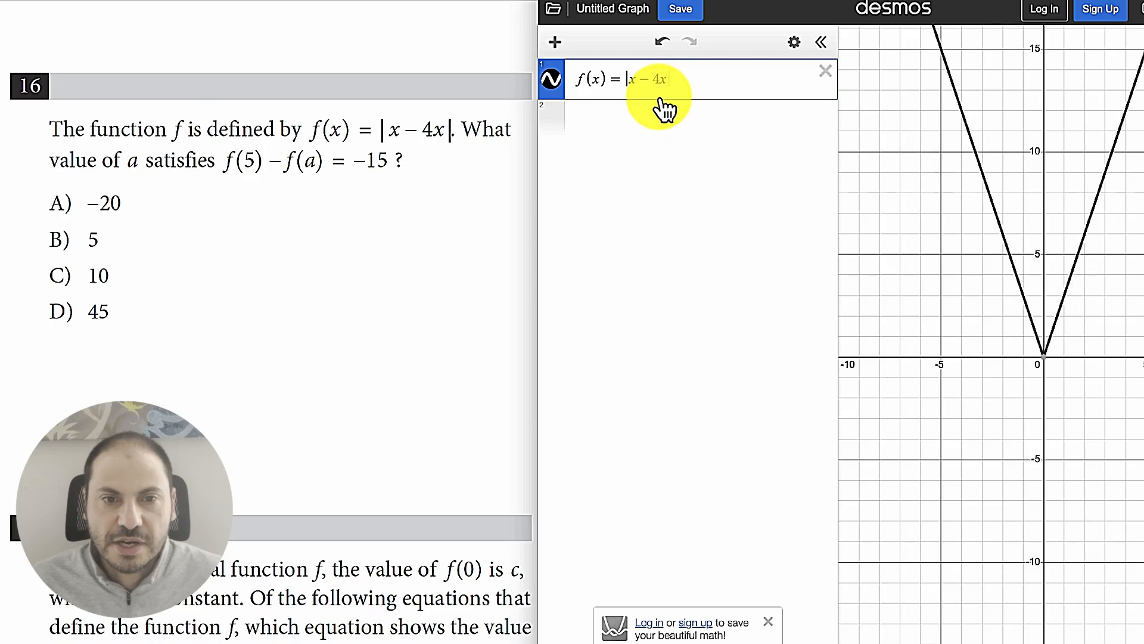
type("|")
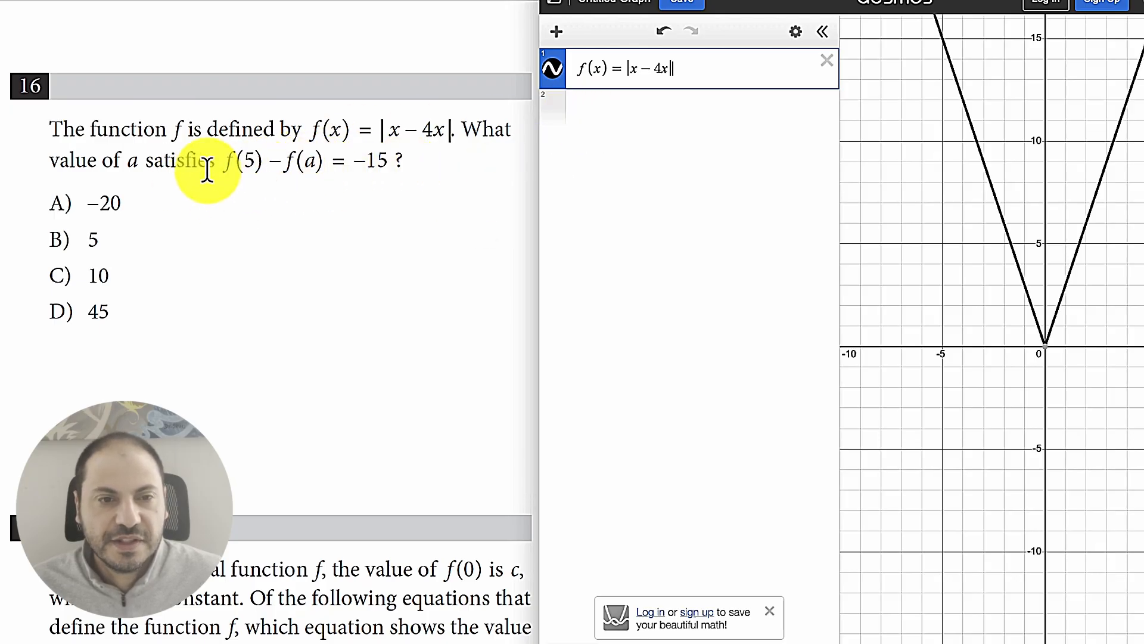
Enter question 16's condition as the regression f(5) − f(a) ~ −15 on the second expression line.
left_click(596, 110)
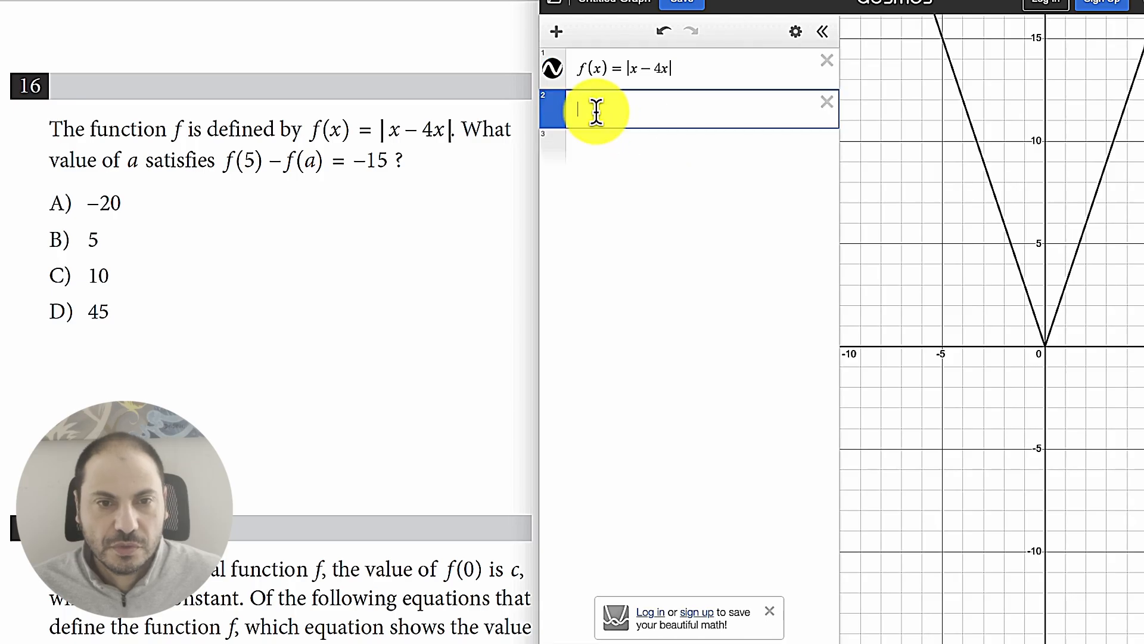
type("f(5)")
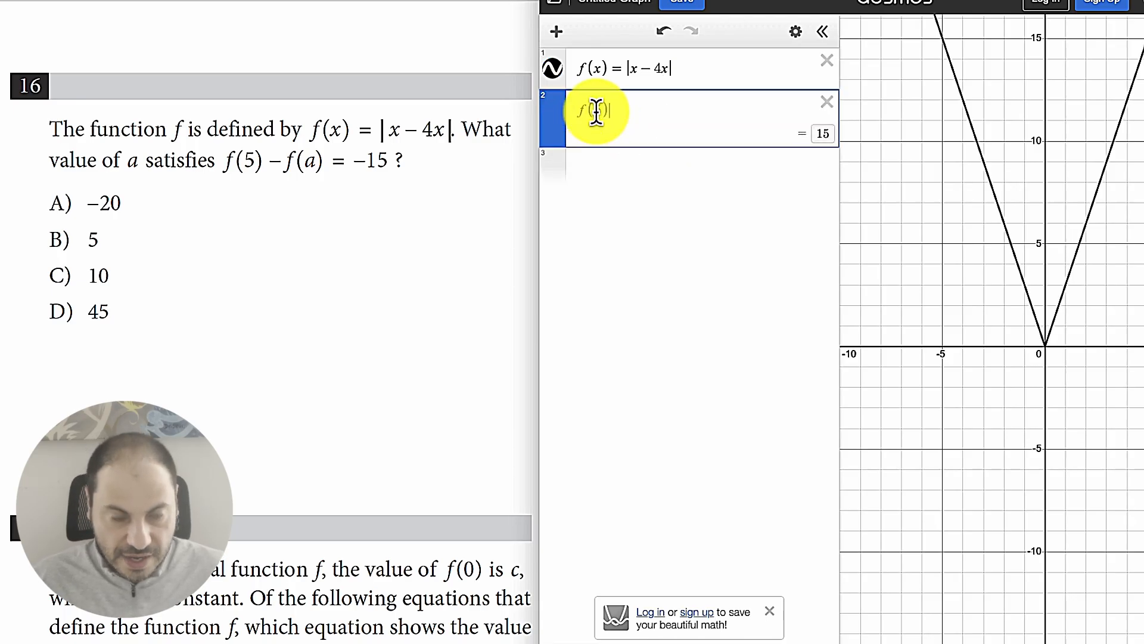
type("-f(a)")
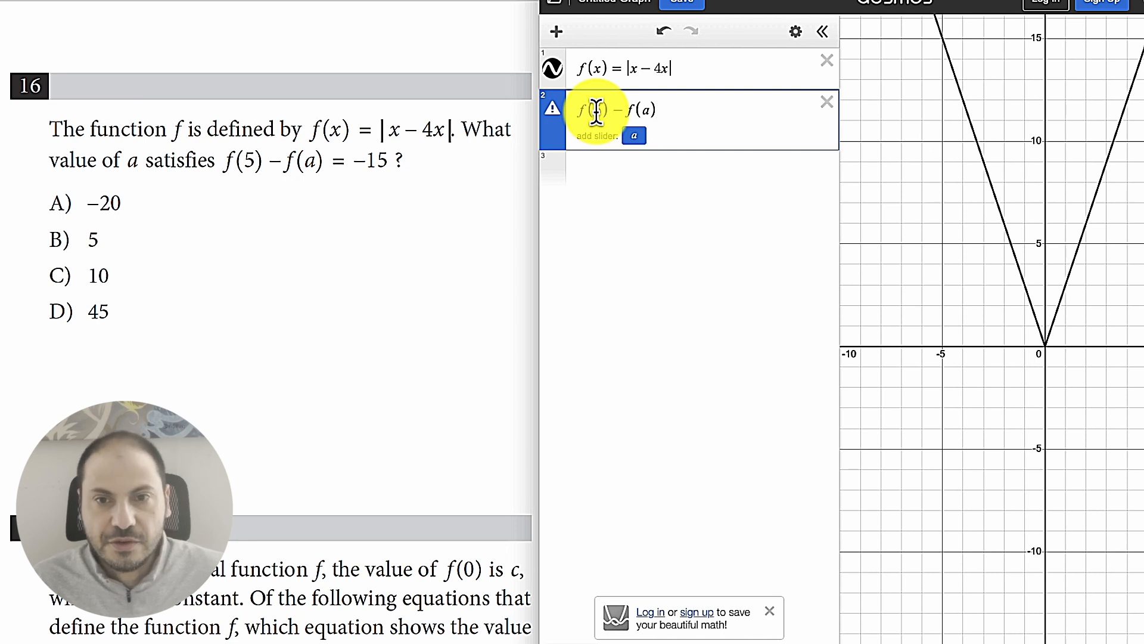
type("~")
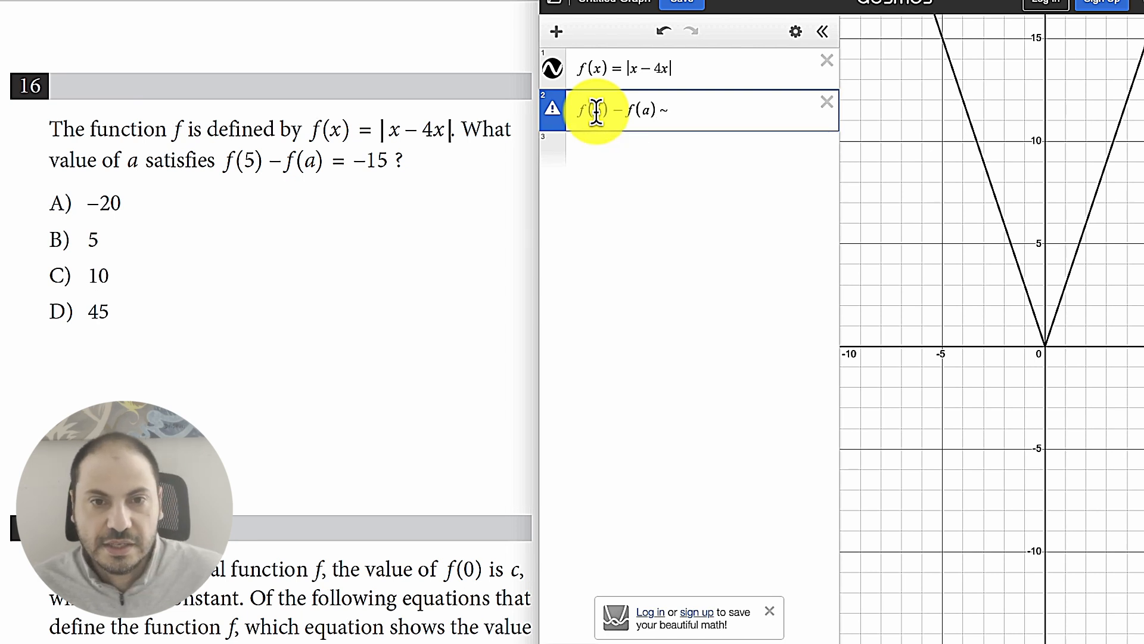
type("-15")
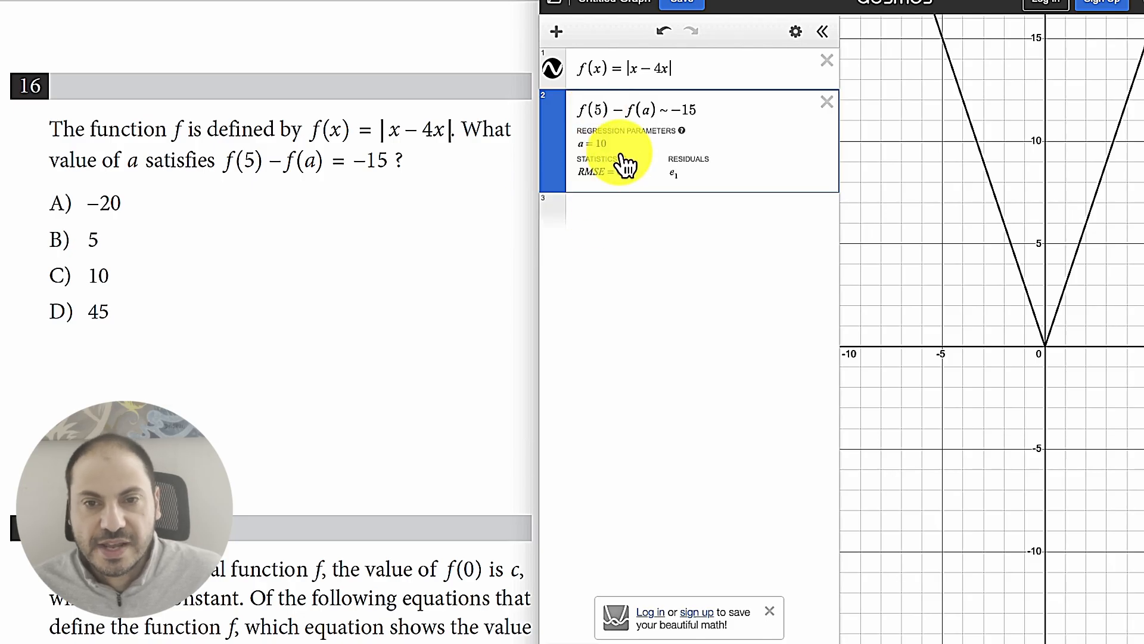
Replace the variable a in question 16's regression with x₁.
left_click(646, 110)
key("BackSpace")
type("x1")
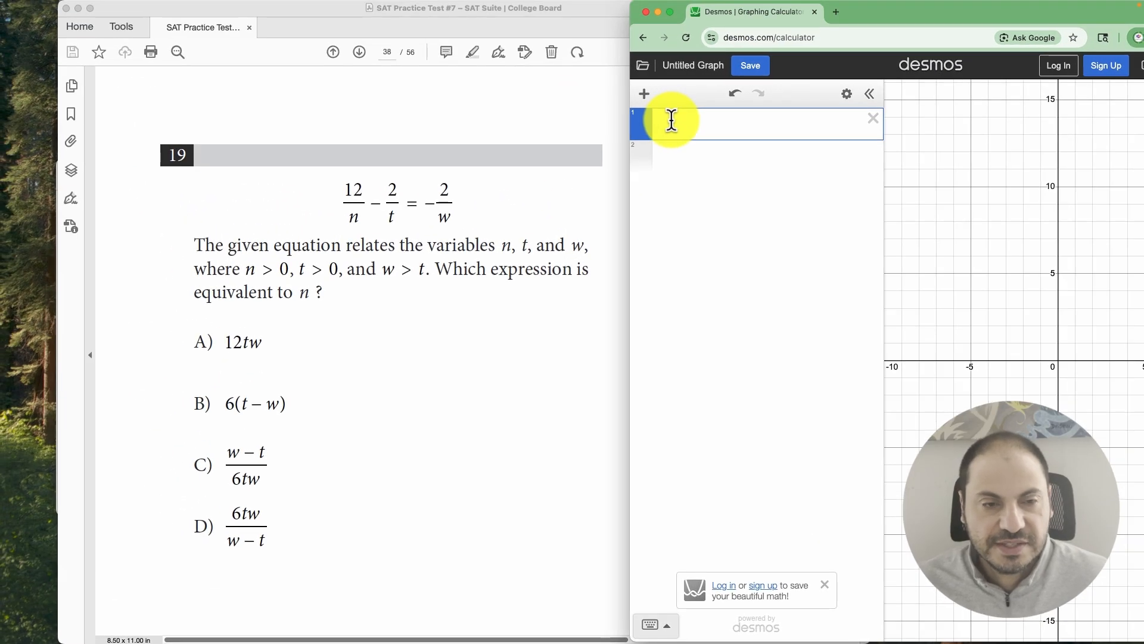
Enter question 19's equation as the regression 12/n − 2/t ~ −2/w on the first expression line.
type("12/n-2")
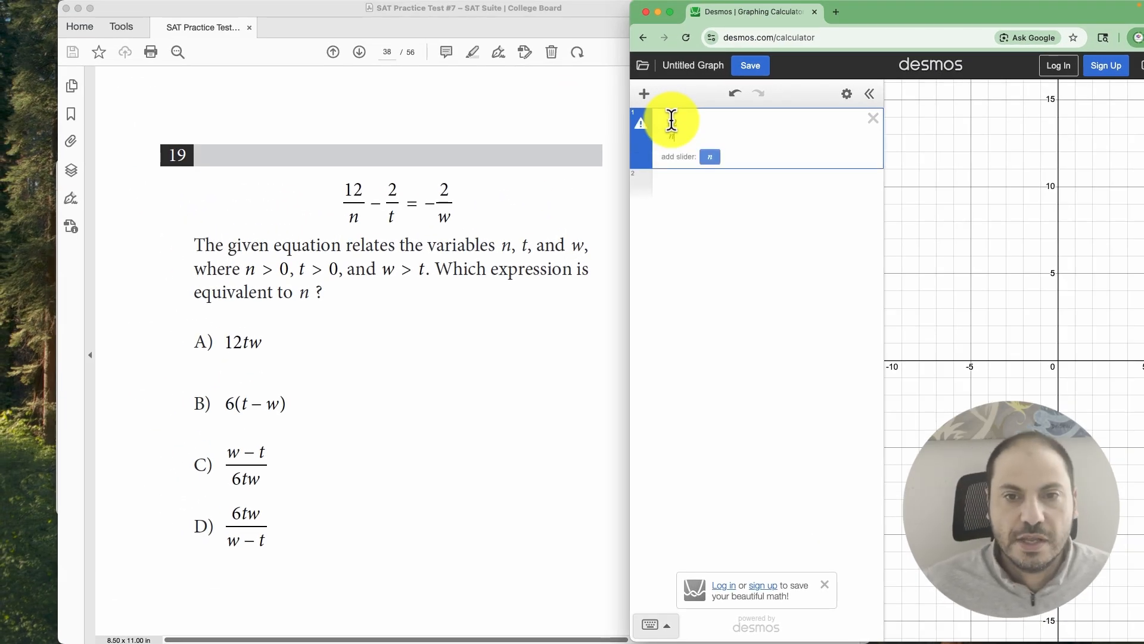
key("Right")
type("-2/")
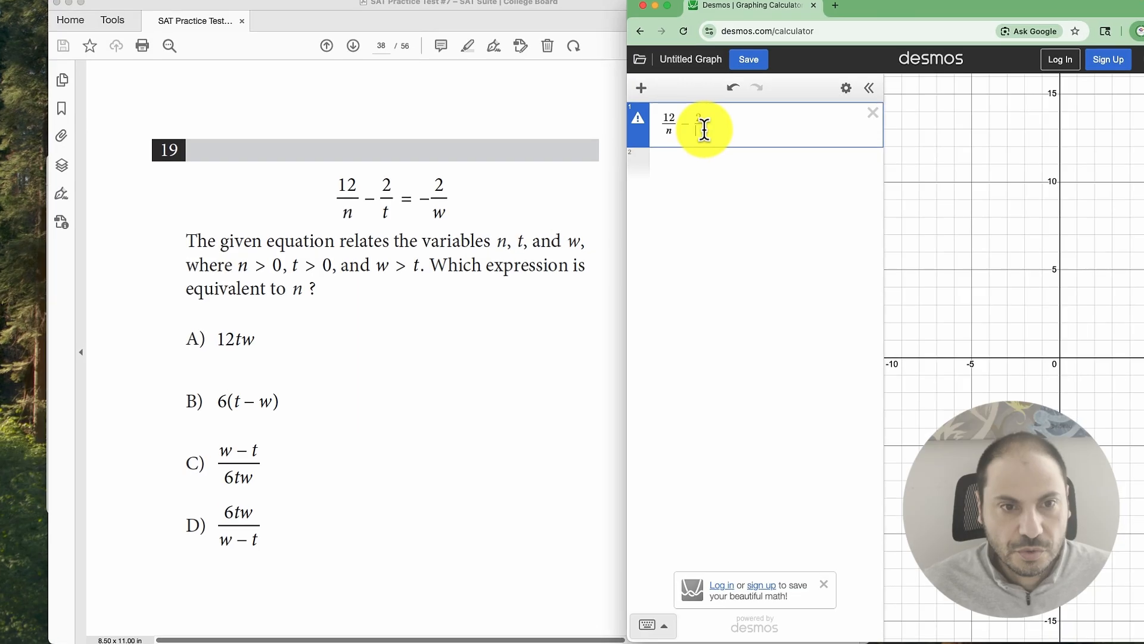
type("t")
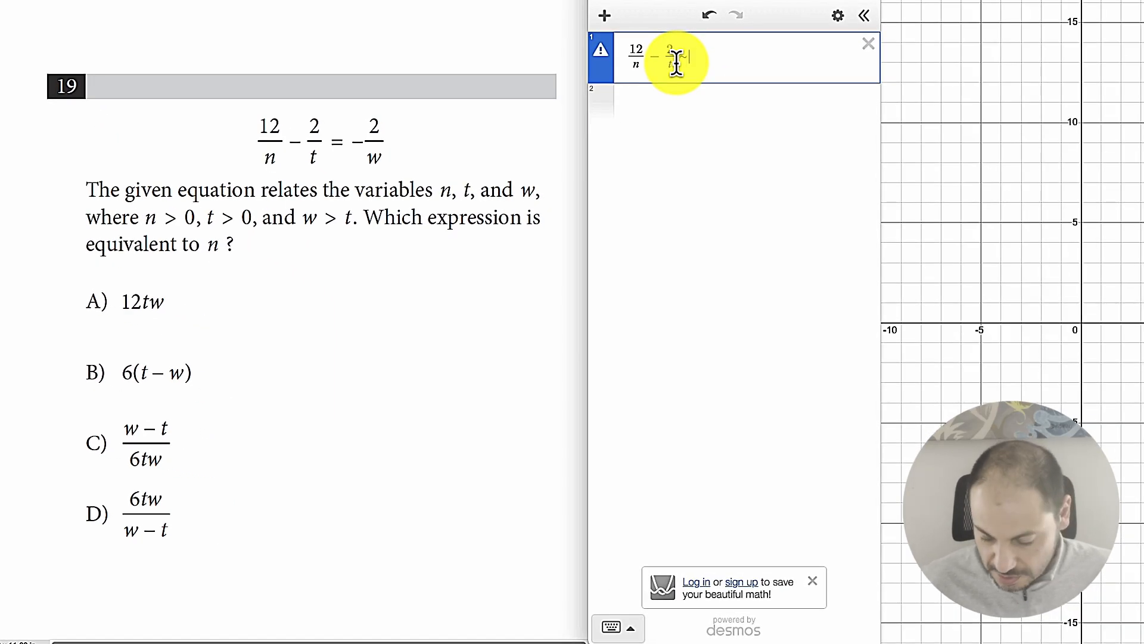
type("~-2")
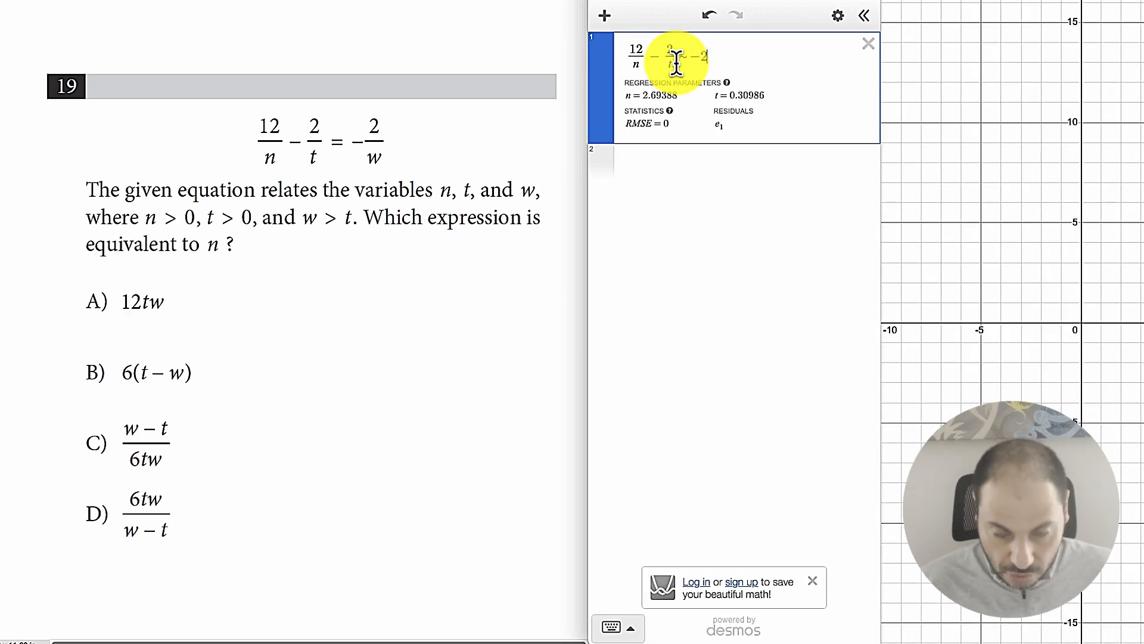
type("/w")
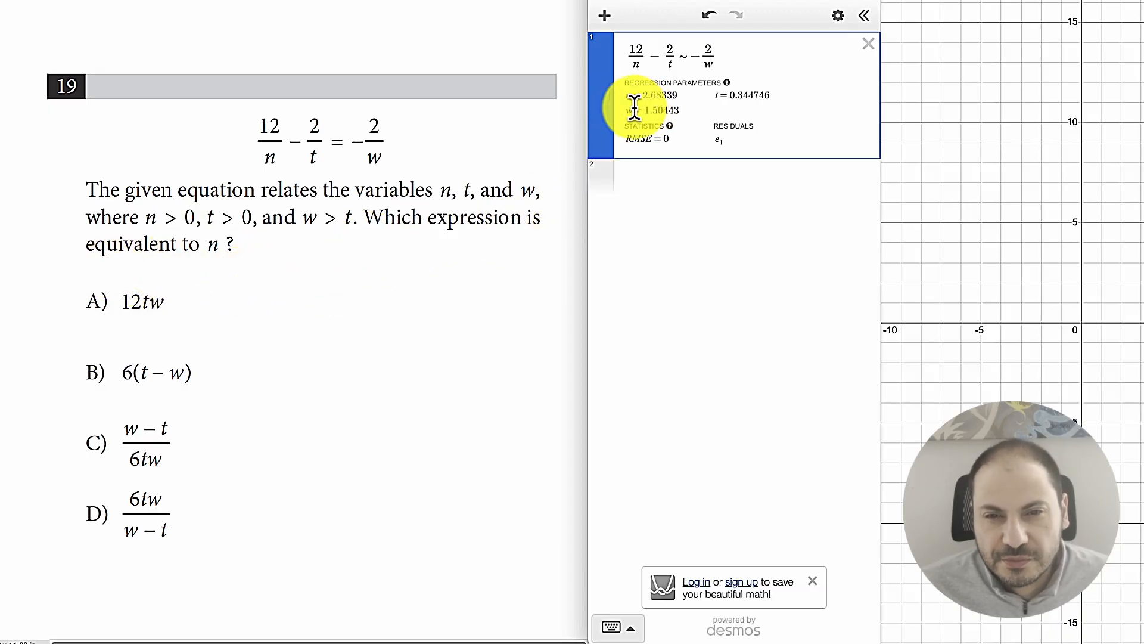
Evaluate question 19's choices A and B by entering 12tw and 6(t − w) on separate expression lines.
left_click(651, 178)
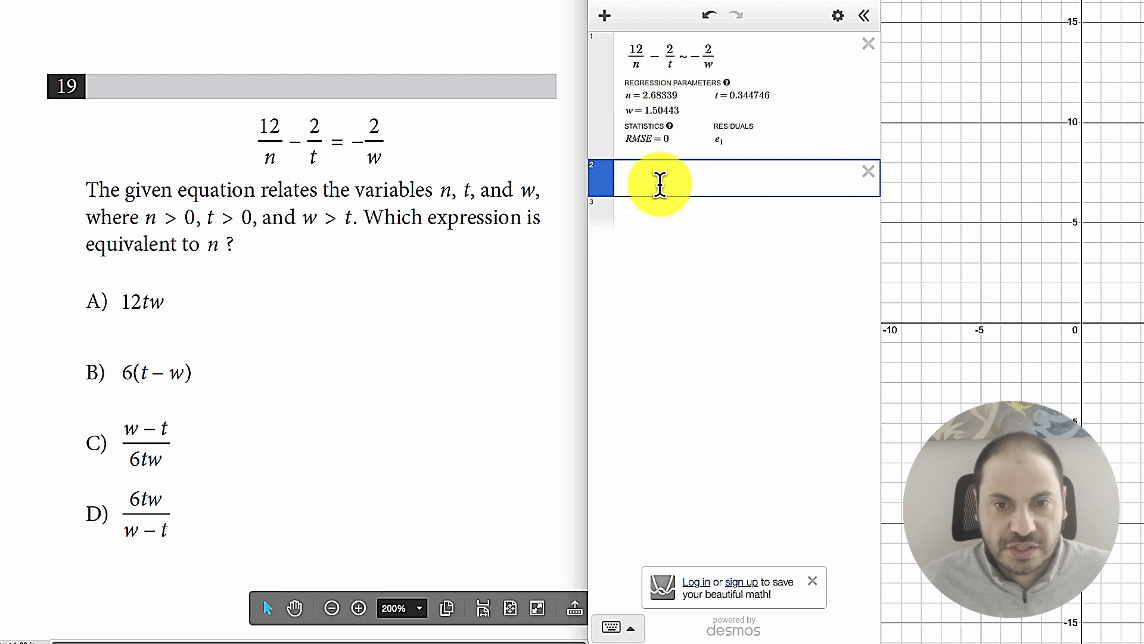
type("12tw")
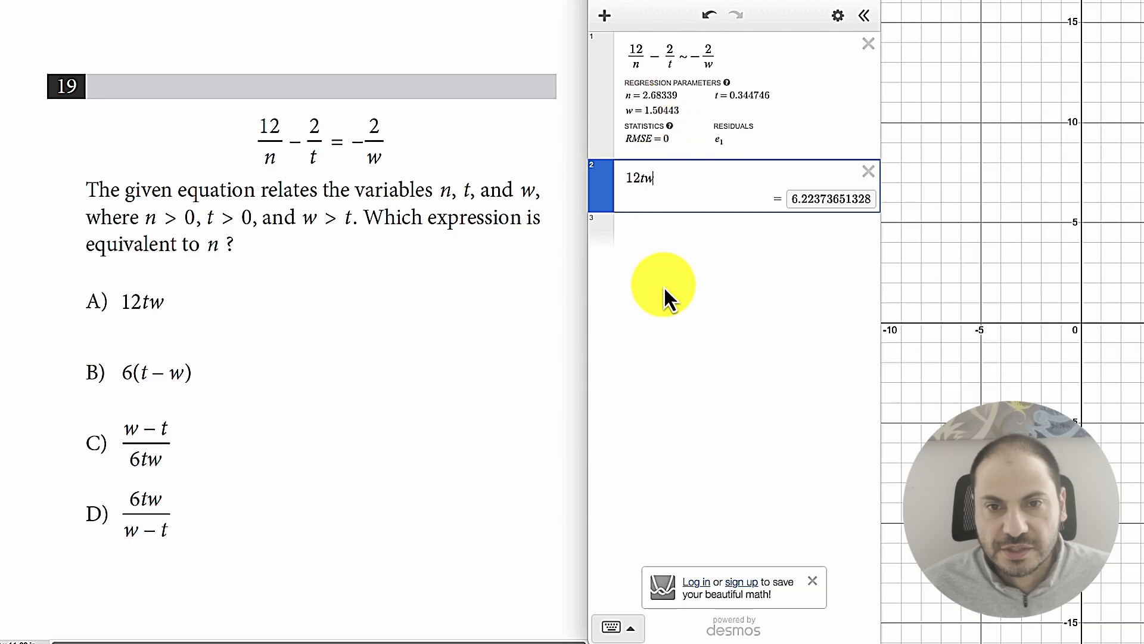
left_click(649, 236)
type("6")
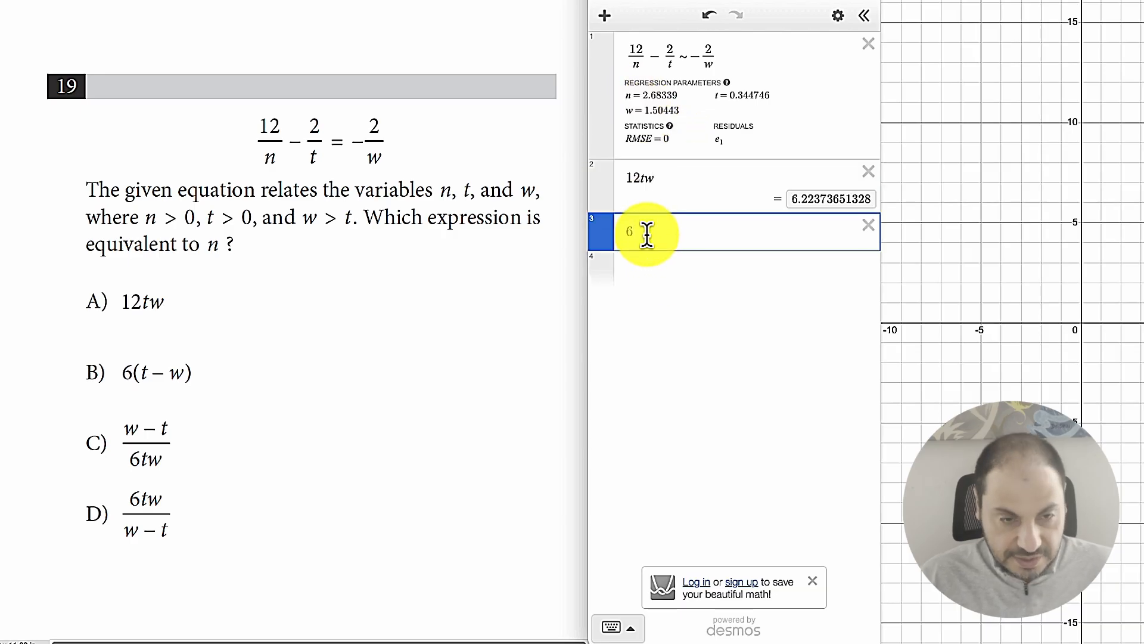
type("(")
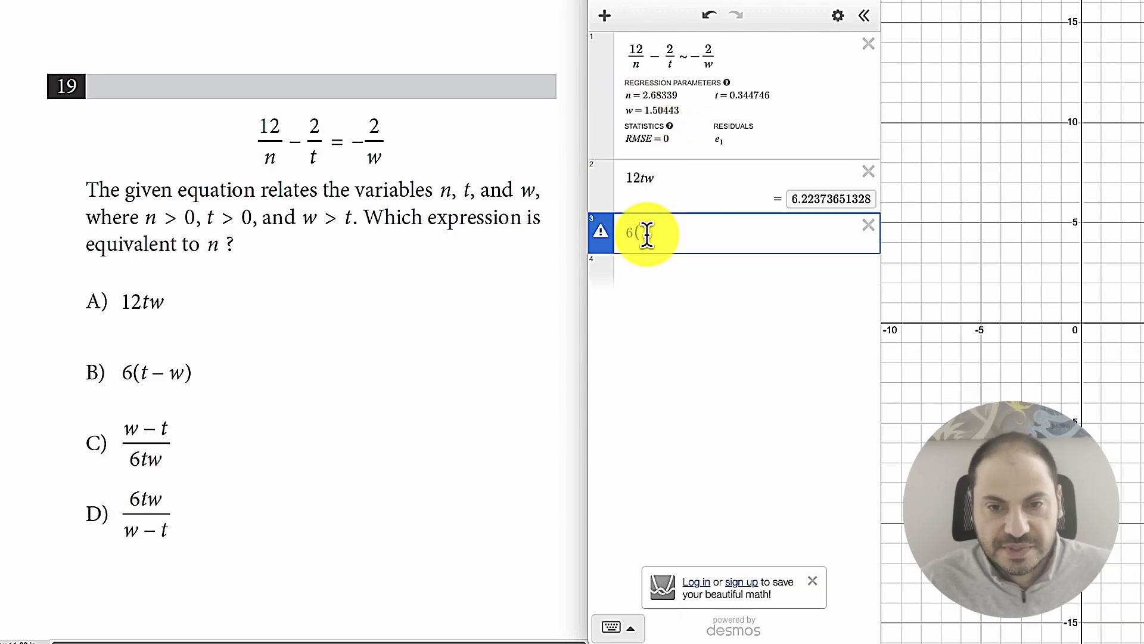
type("t-w")
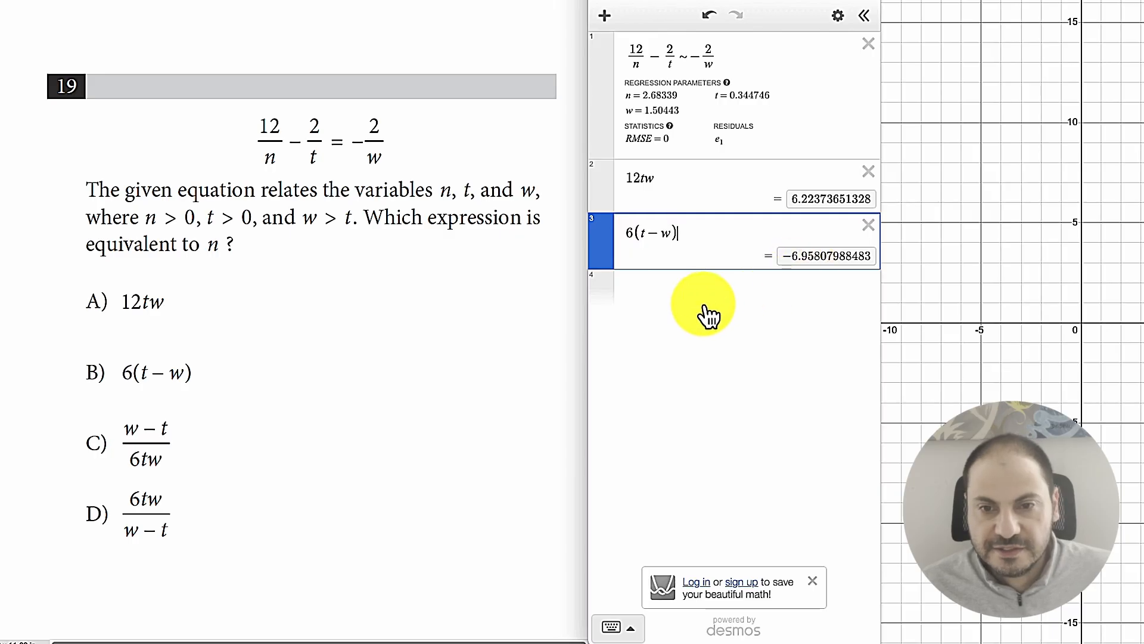
Evaluate question 19's choices C and D by entering (w − t)/(6tw) and 6tw/(w − t) on separate expression lines.
left_click(684, 292)
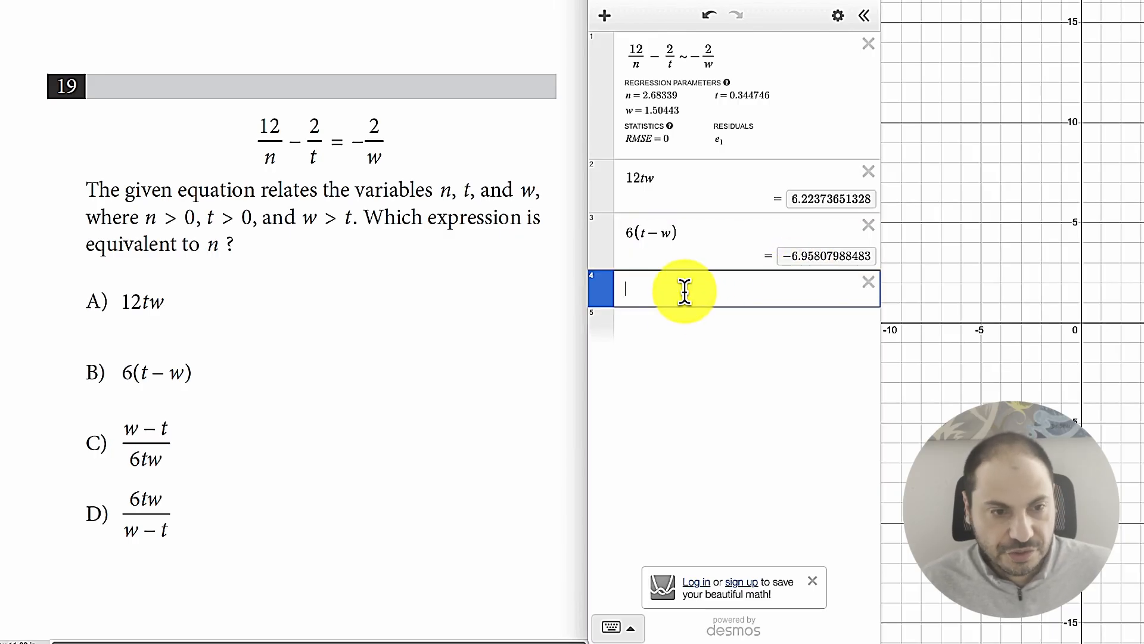
type("w-t")
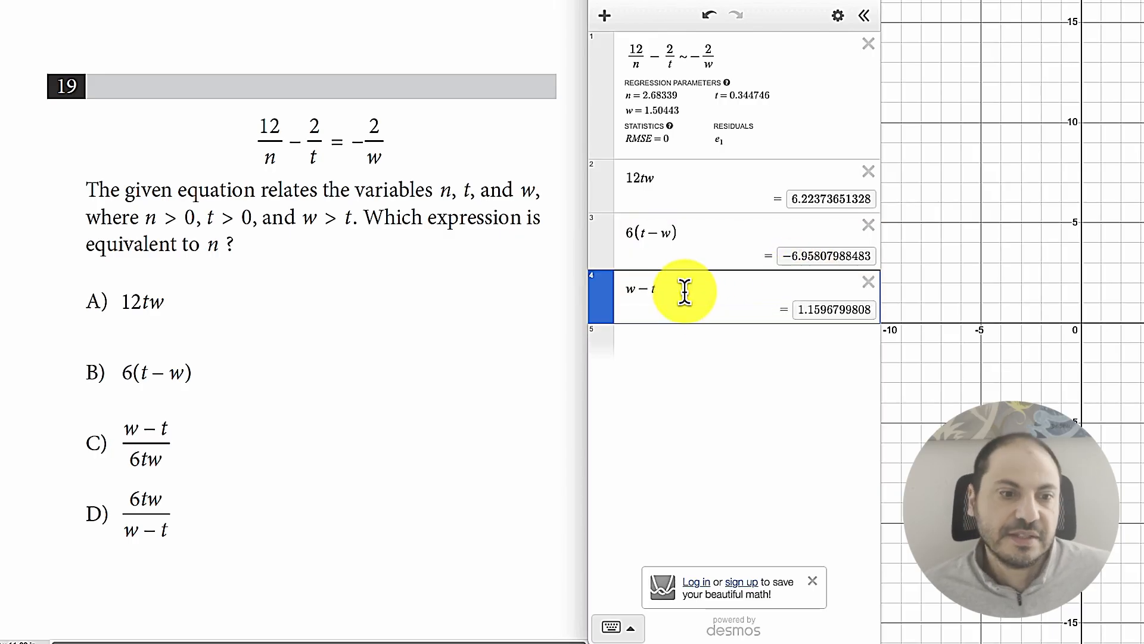
type("/")
mouse_move(597, 292)
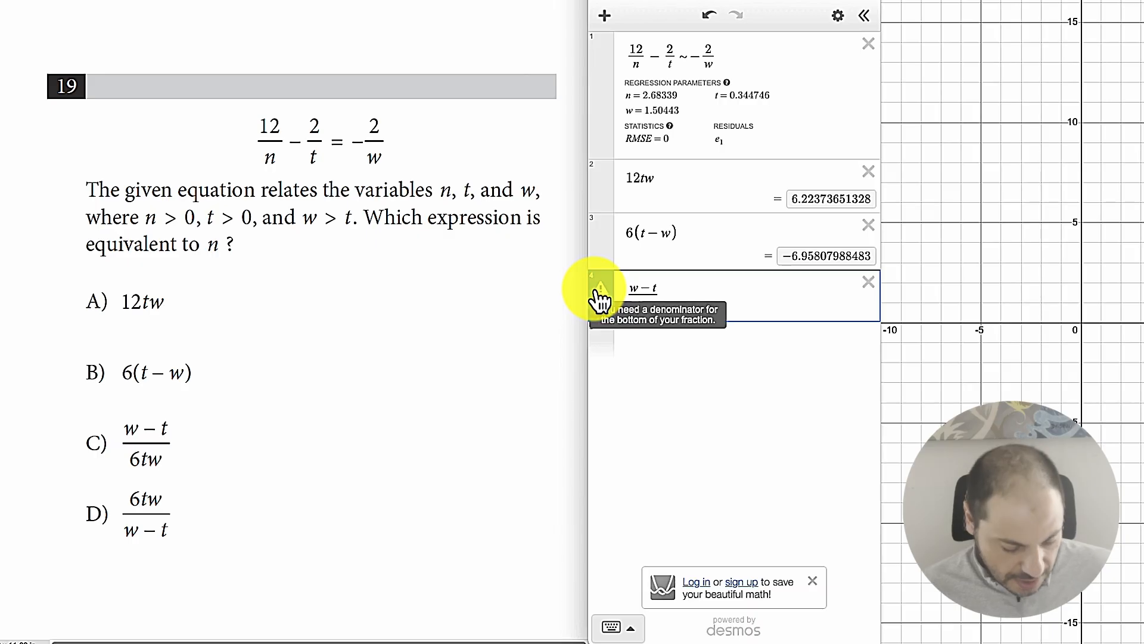
type("6tw")
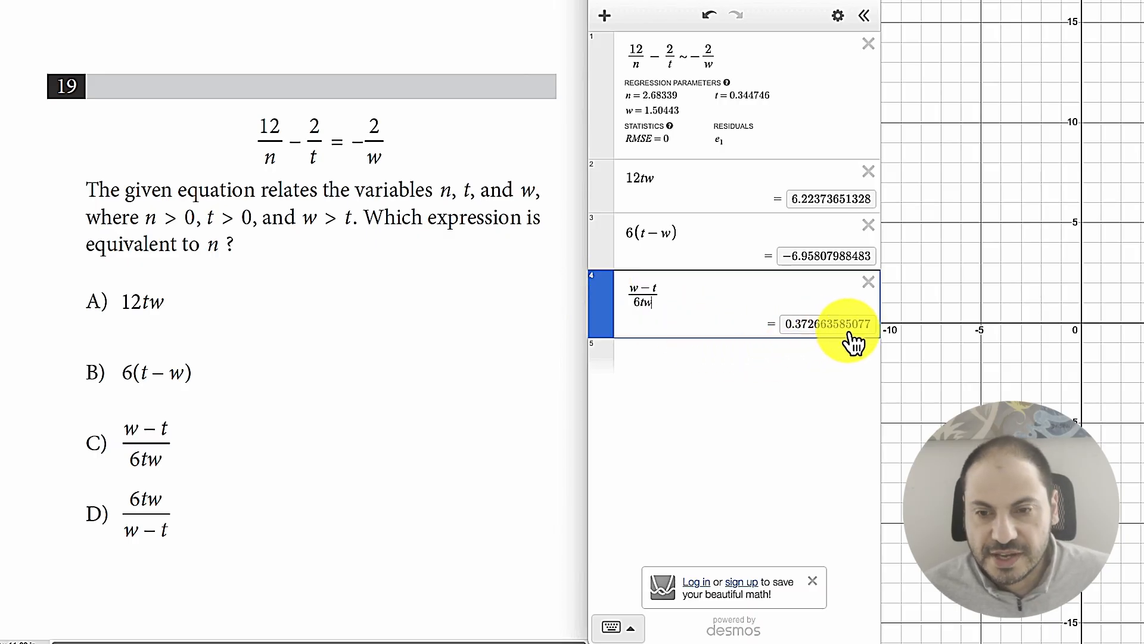
left_click(640, 360)
type("6")
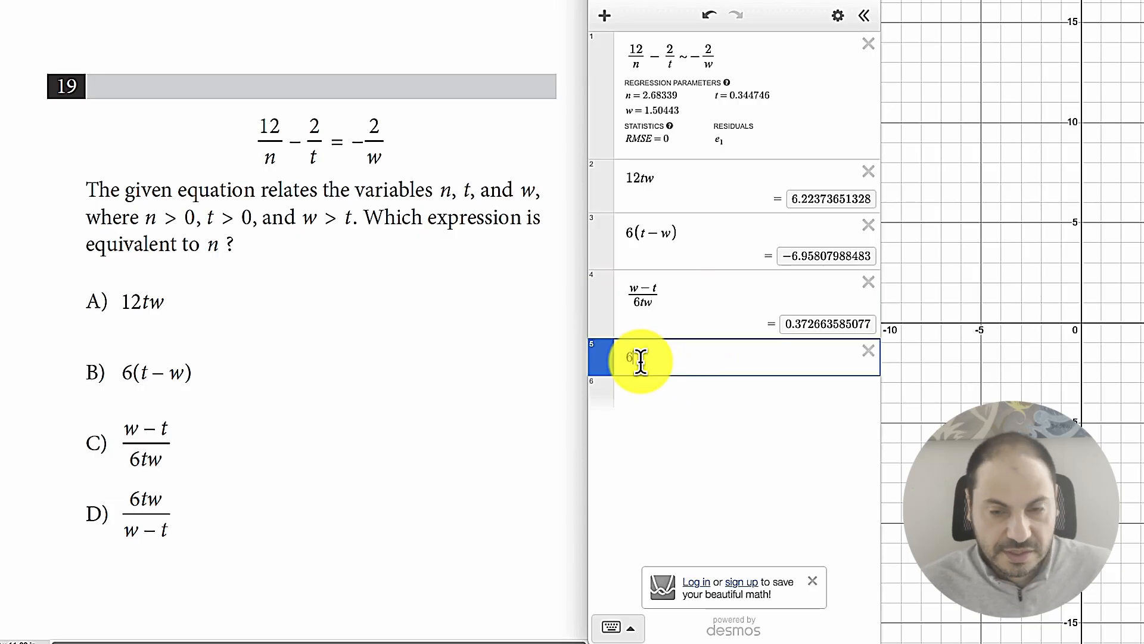
type("tw/")
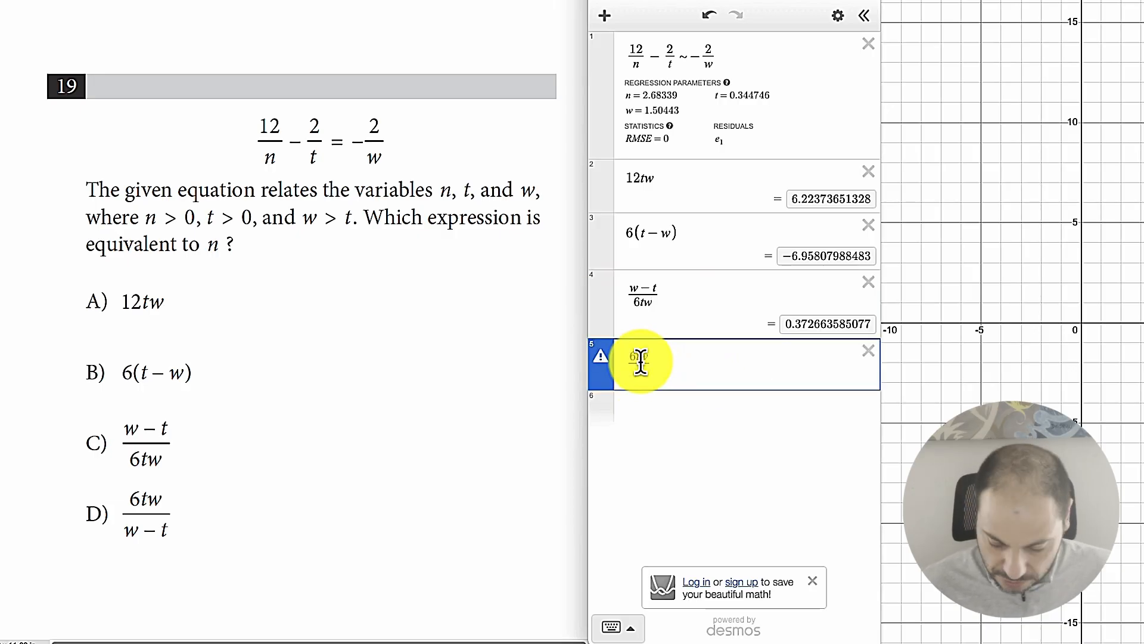
type("w-t")
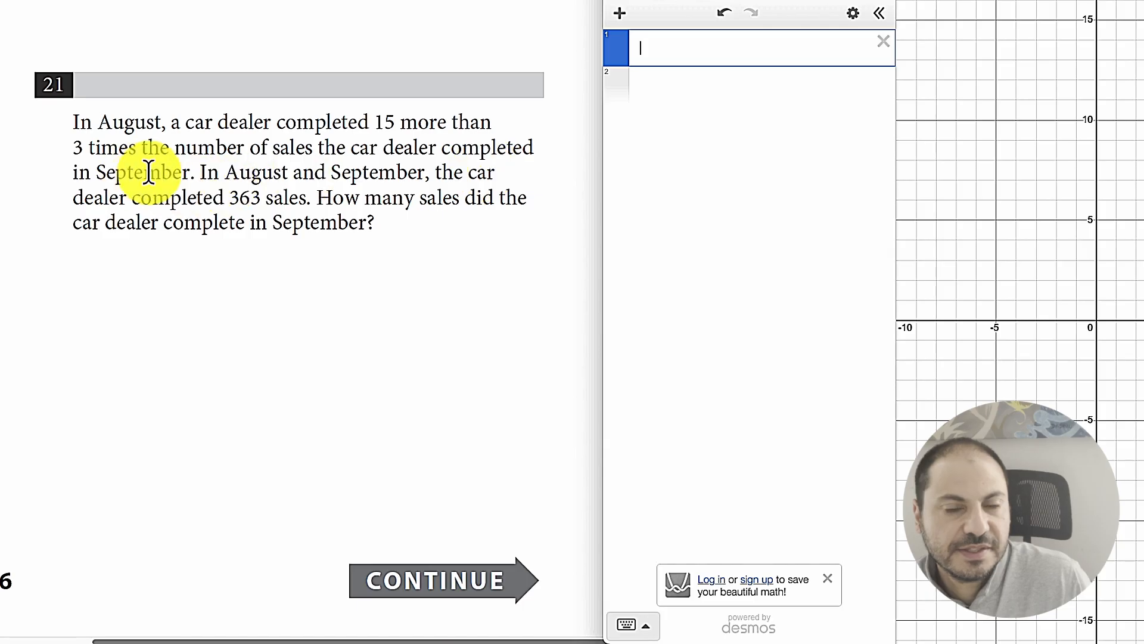
Write question 21's September sales as September = x₁ on the first expression line.
type("ept")
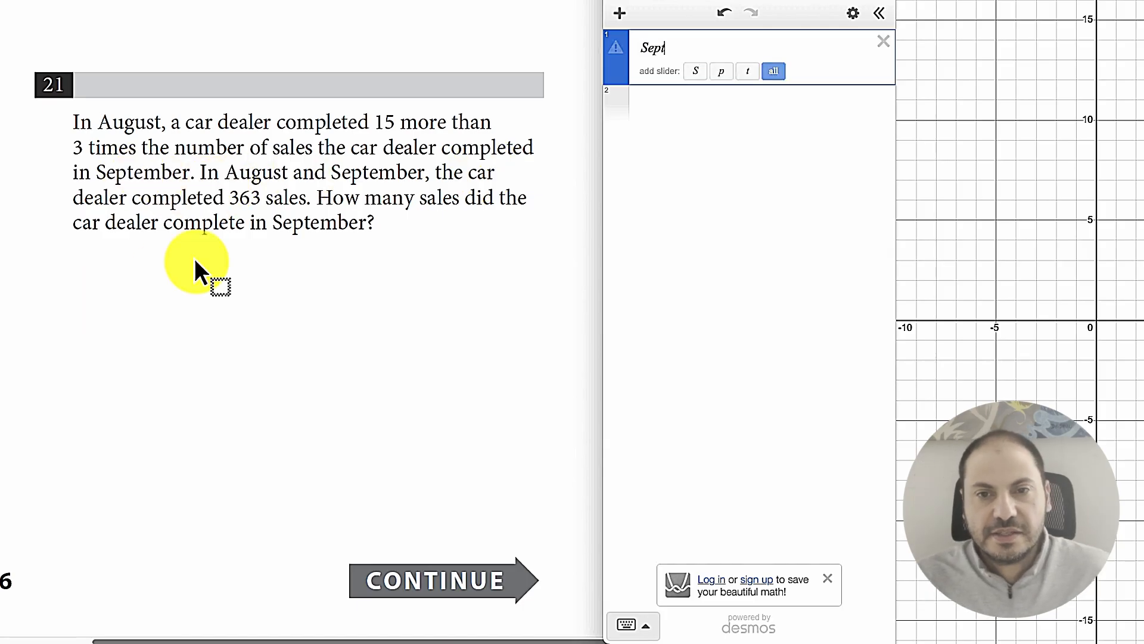
type("ember = ")
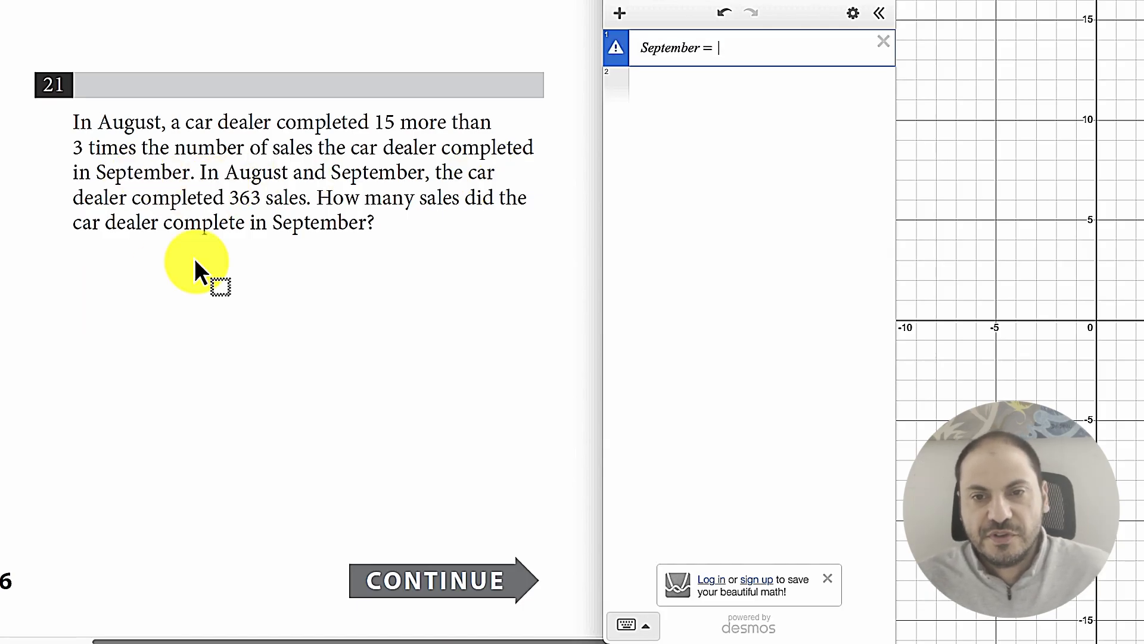
type("s")
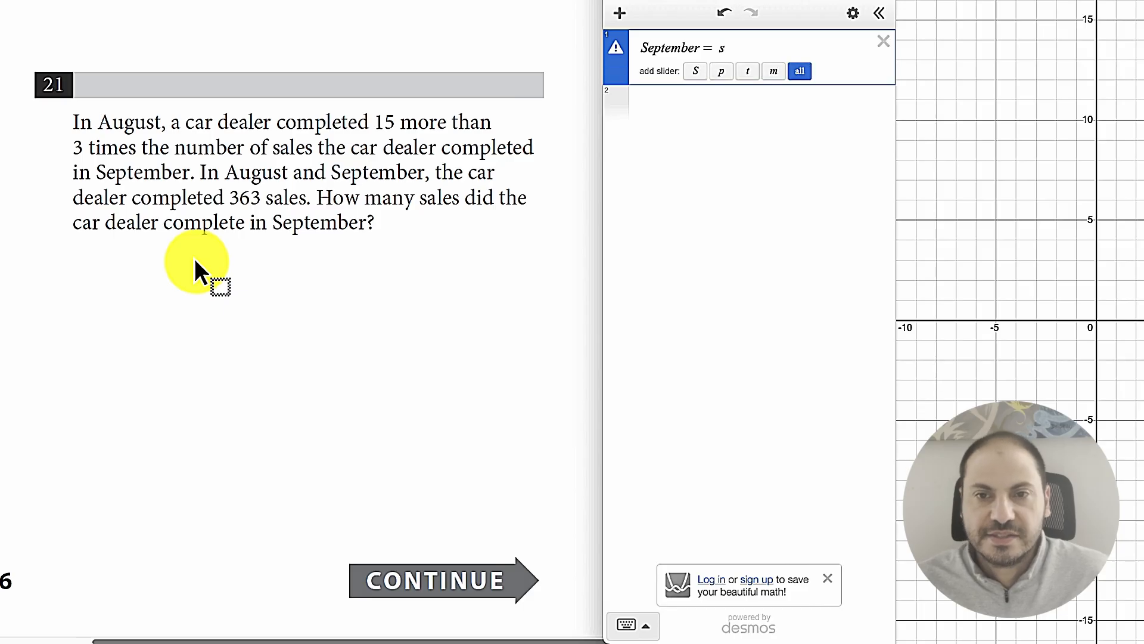
key("BackSpace")
type("x_1")
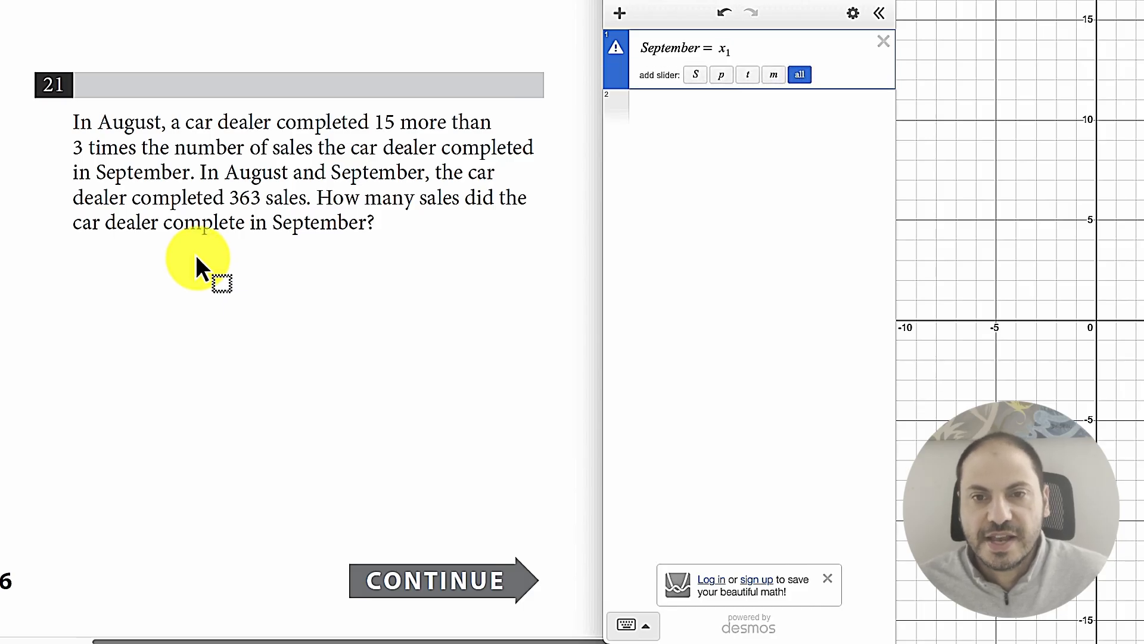
Write question 21's August sales as August = 3x₁ + 15 on the second expression line.
left_click(675, 104)
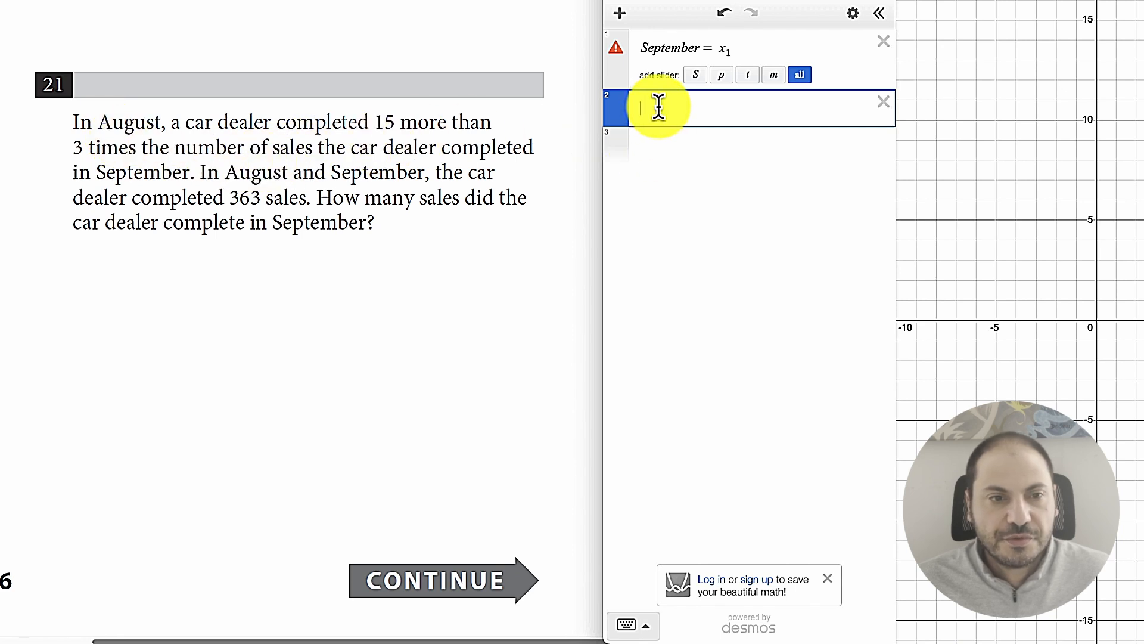
type("August = ")
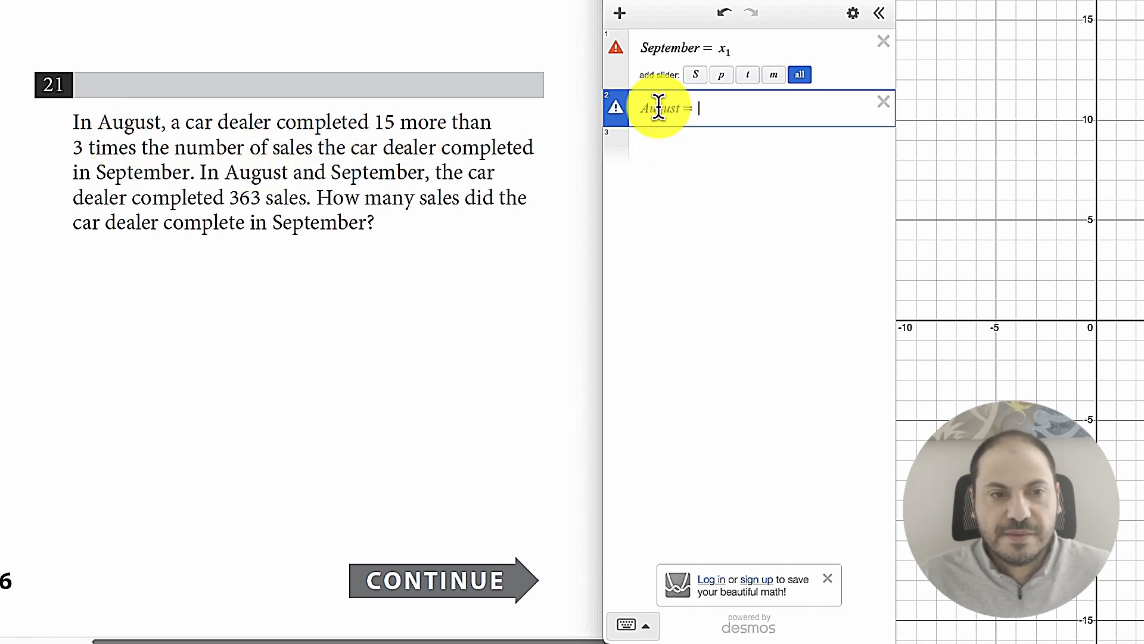
type("3x")
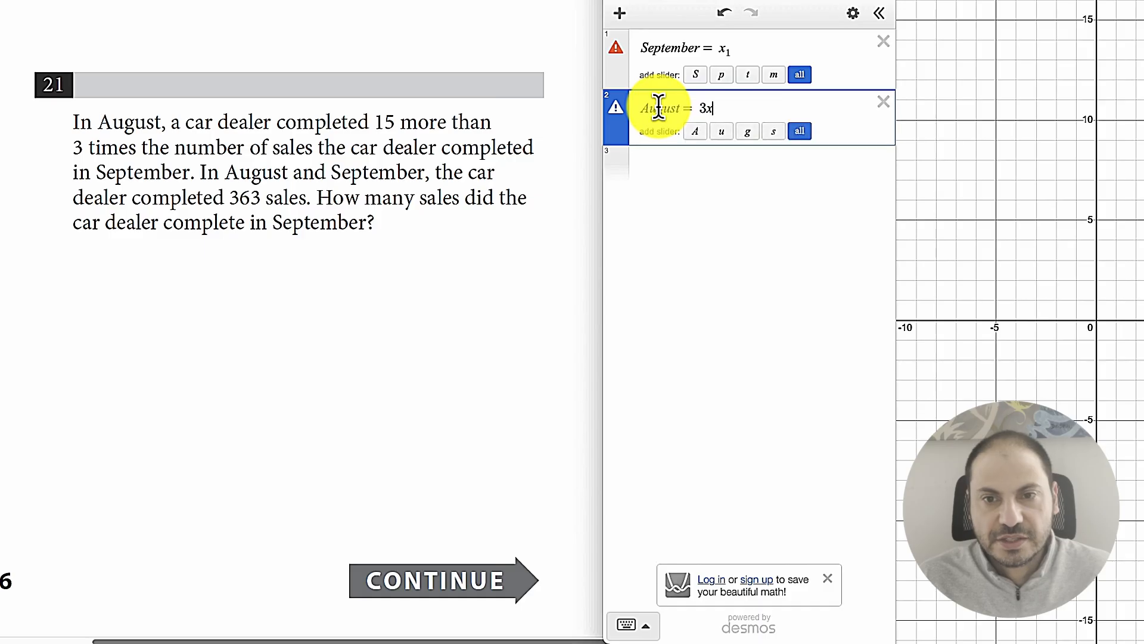
type("1 + 15")
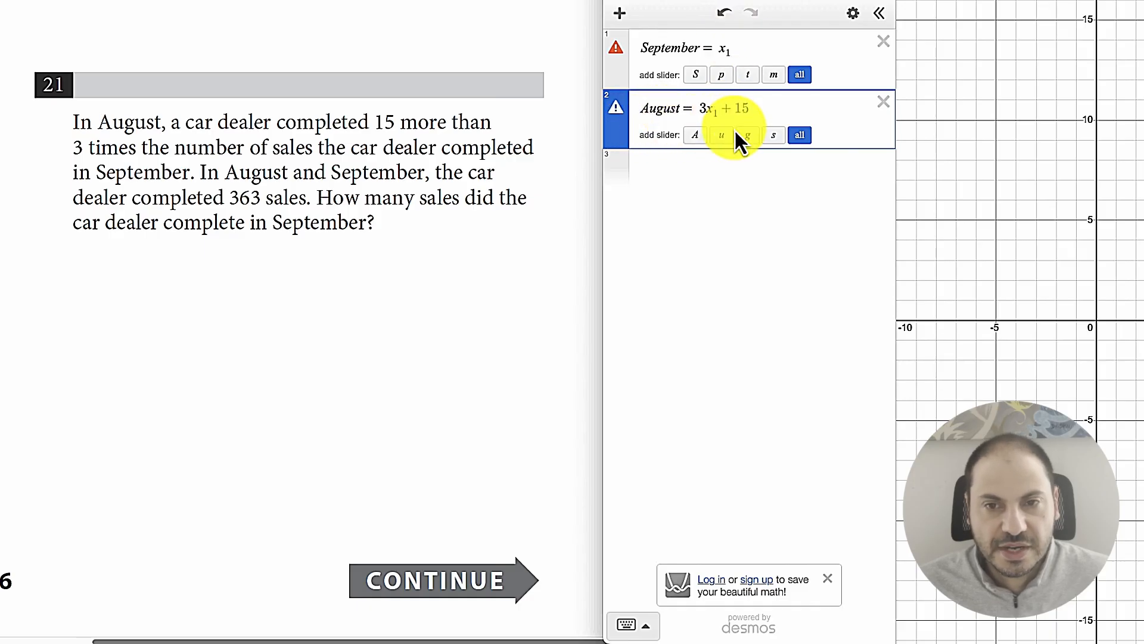
Replace x₁ with s on both sales lines so they read September = s and August = s + 15.
left_click(732, 49)
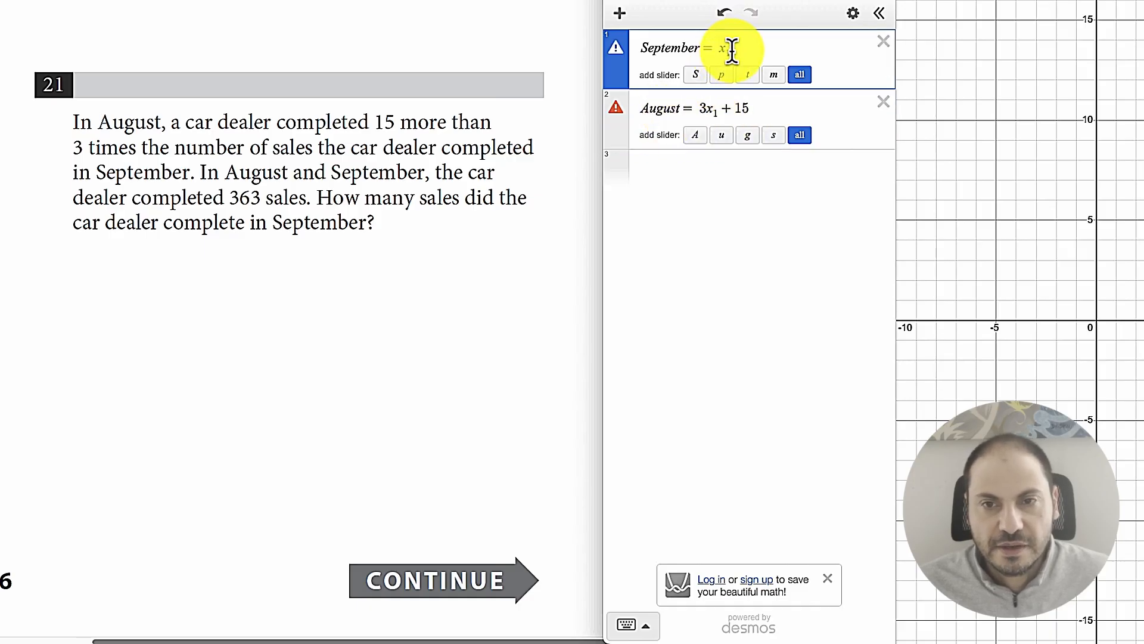
key("BackSpace")
key("BackSpace")
type("s")
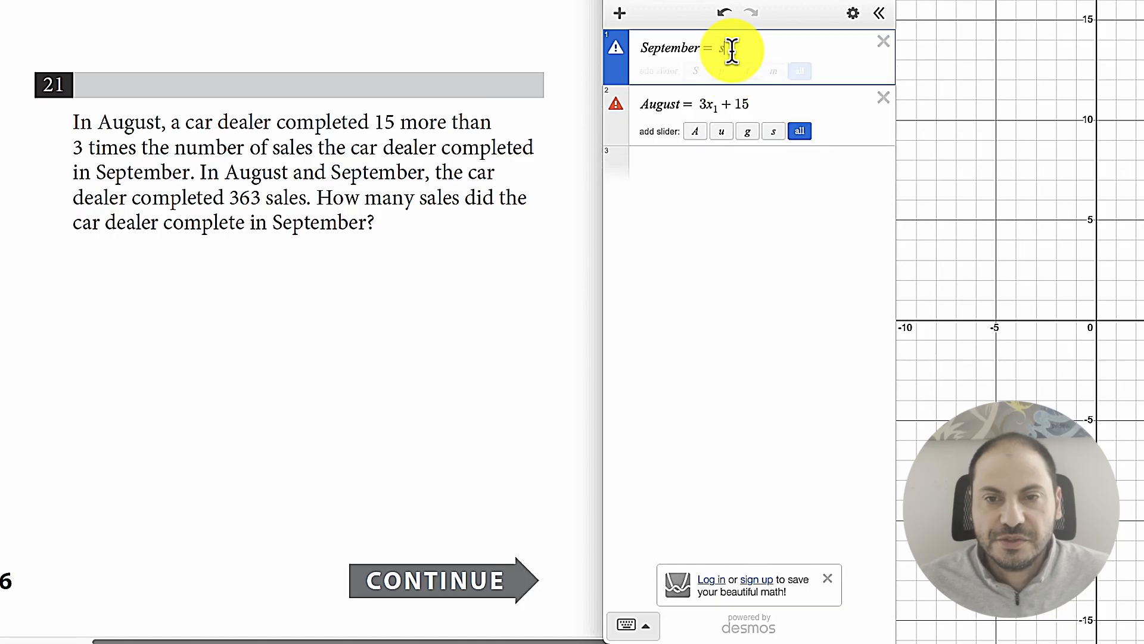
left_click(720, 106)
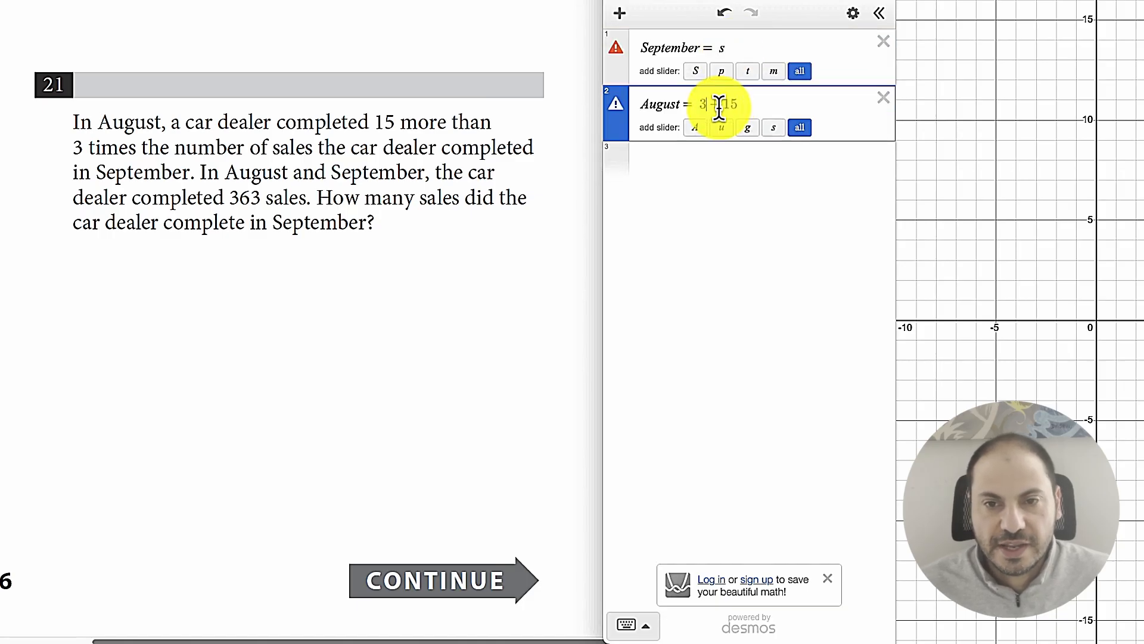
Enter question 21's combined-sales regression s + 3s + 15 ~ 363 on the third expression line.
left_click(712, 161)
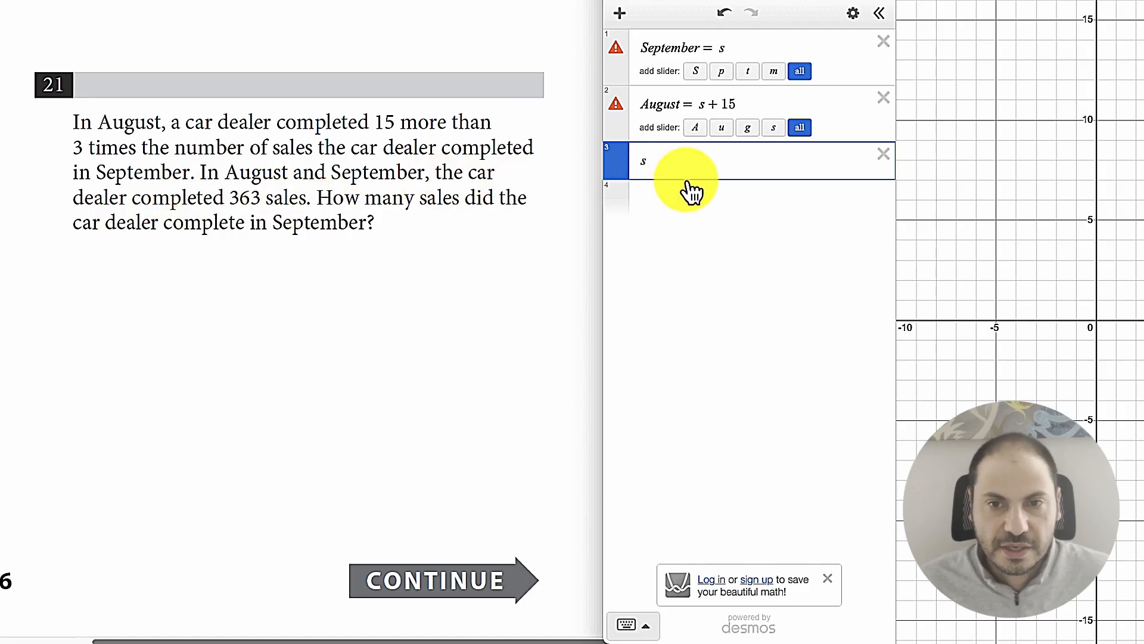
type("s + 3s")
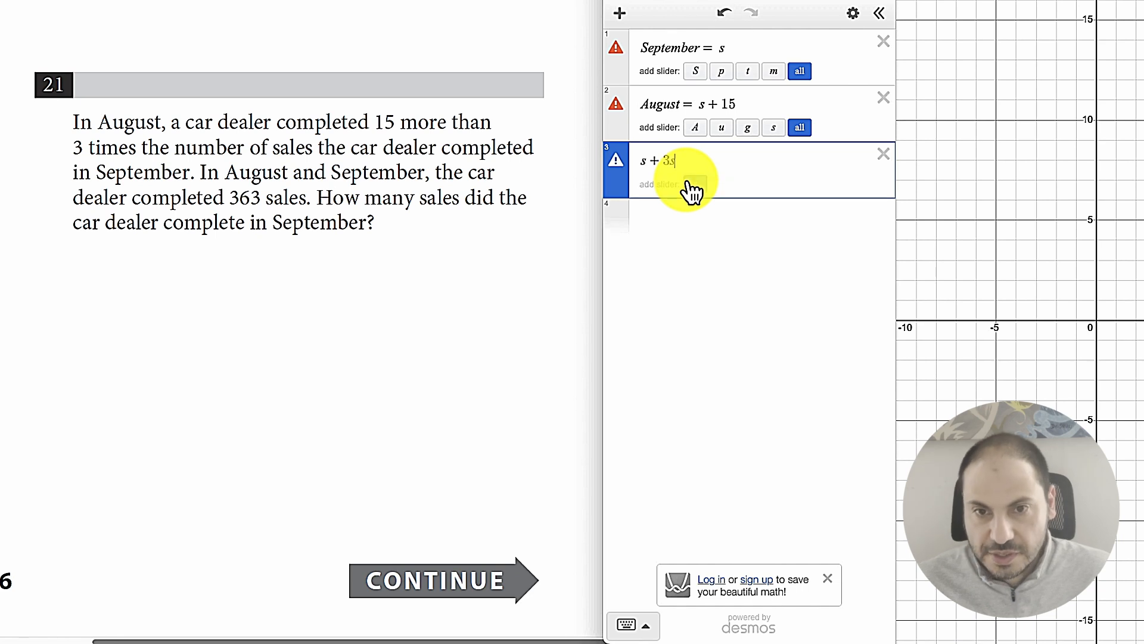
type(" + 15 ~ ")
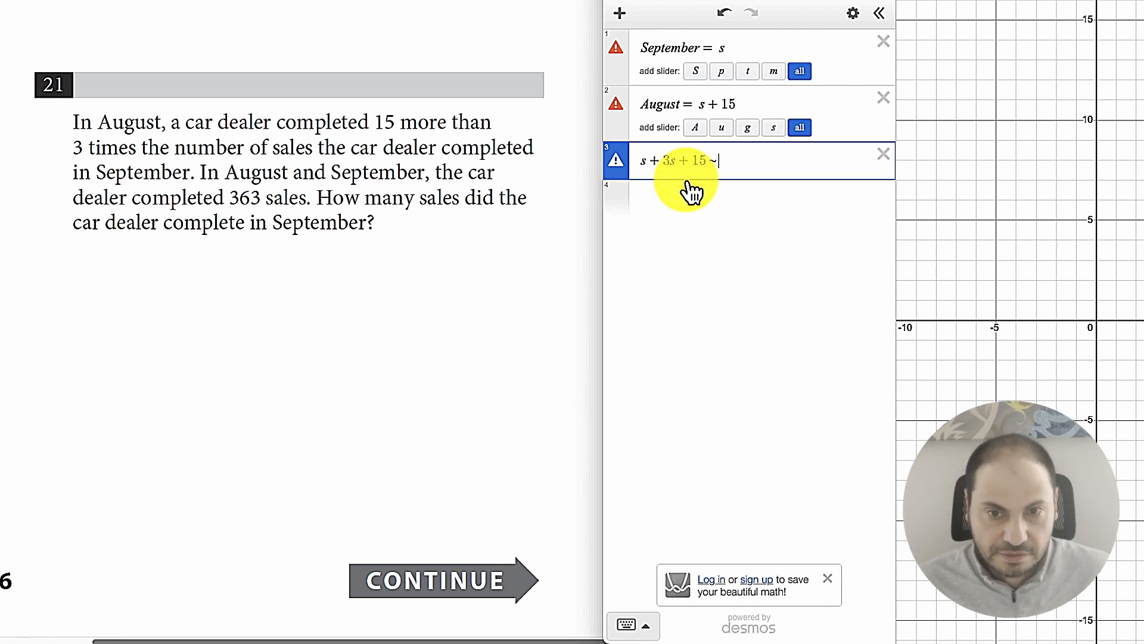
type("363")
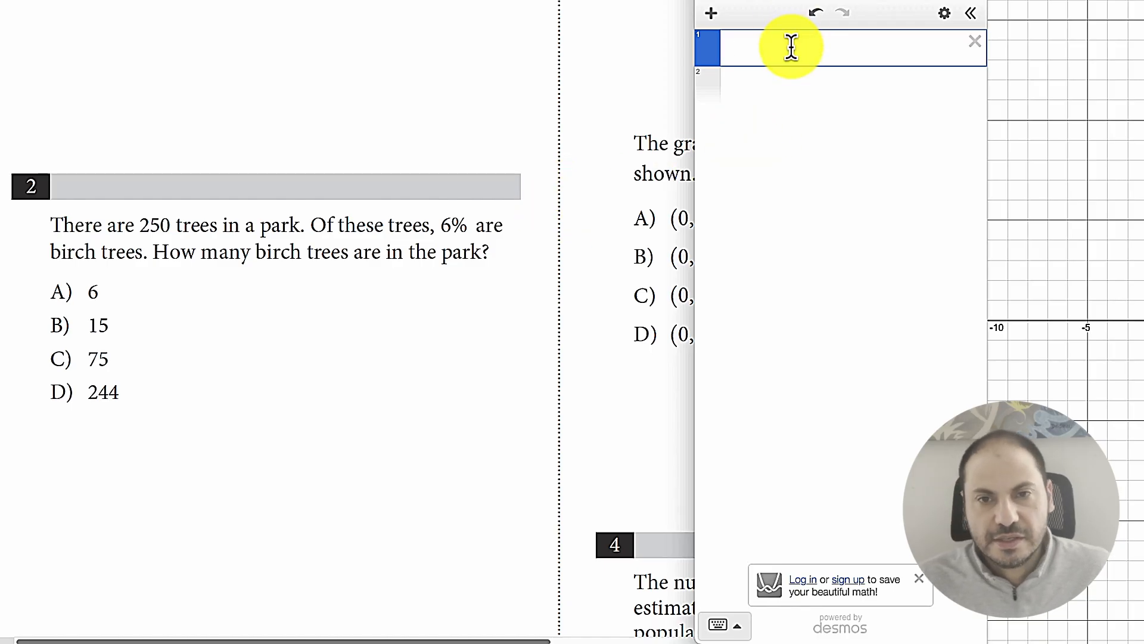
type("T is total number o")
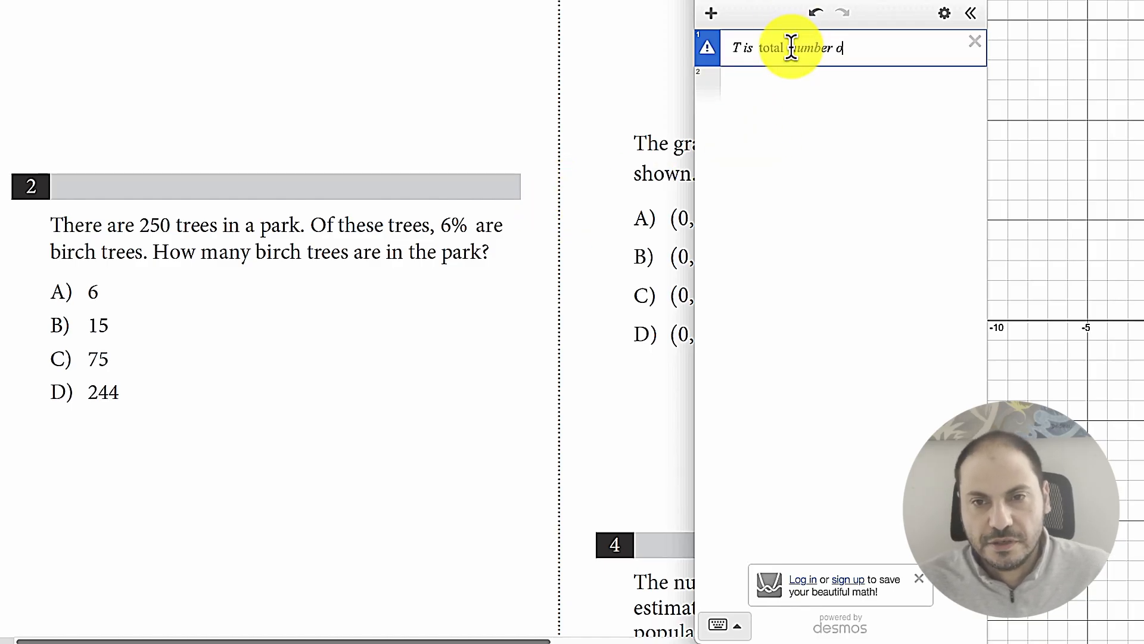
type("f trees")
key("Return")
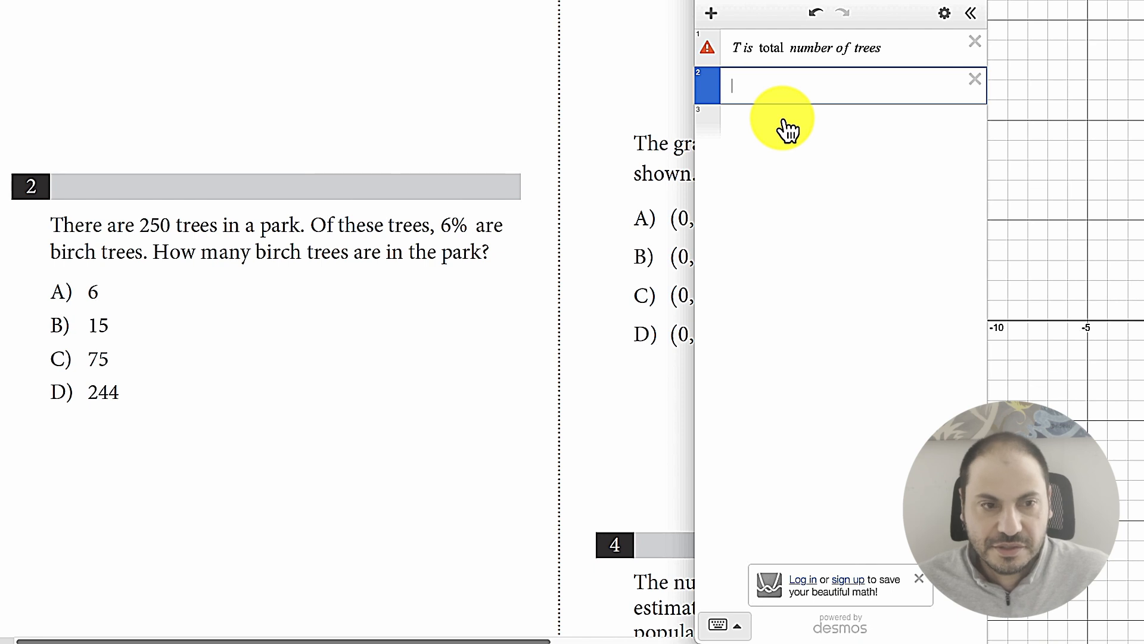
Evaluate question 2's birch tree count by entering 6% of 250 on the first expression line.
type("6%250")
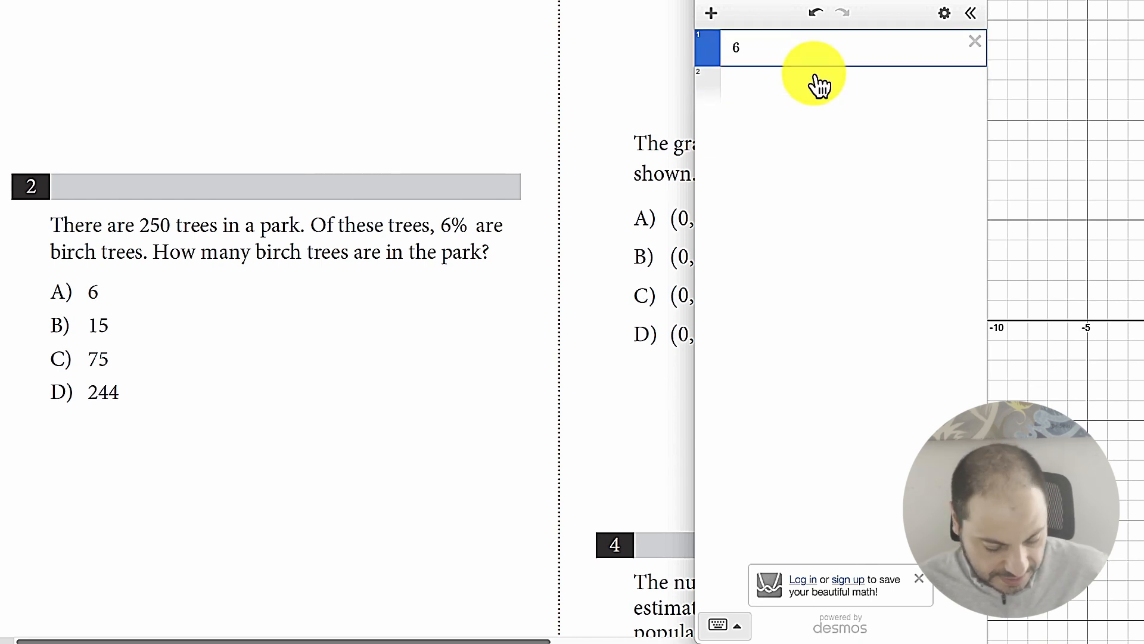
type("percent")
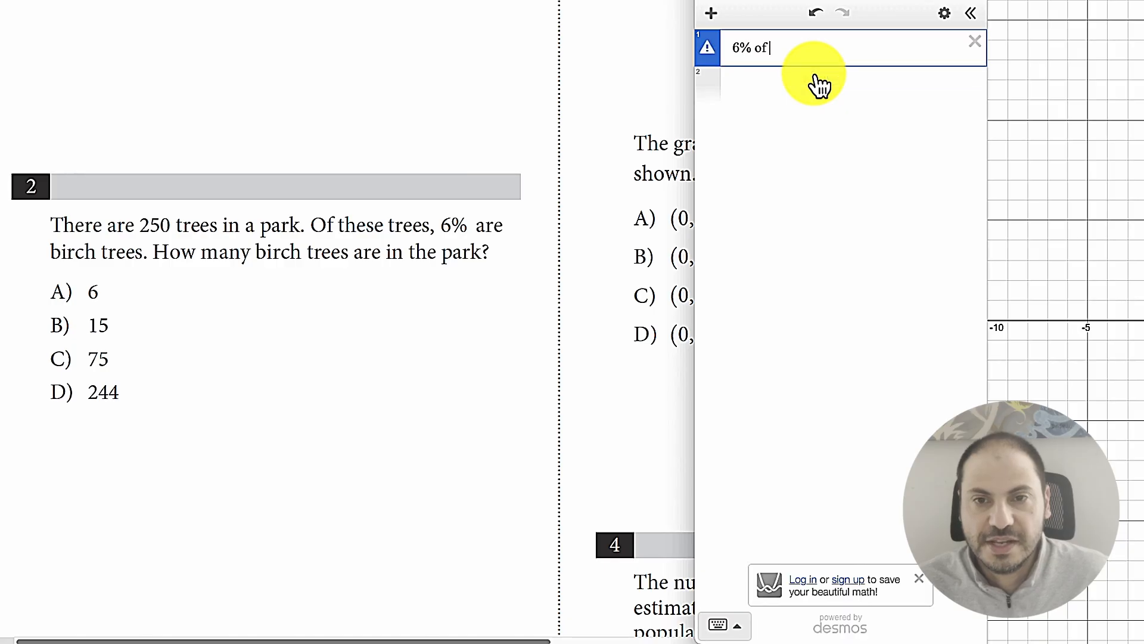
type("250")
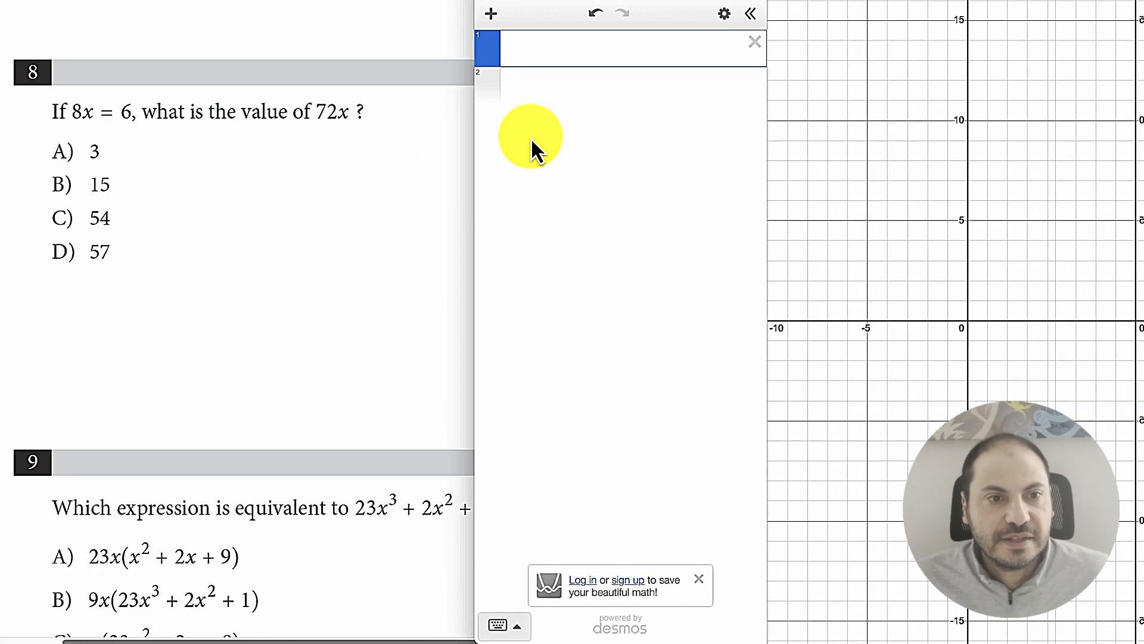
Solve question 8 with the regression 8x₁ ~ 6 and evaluate 72x₁ on the second expression line.
type("8x")
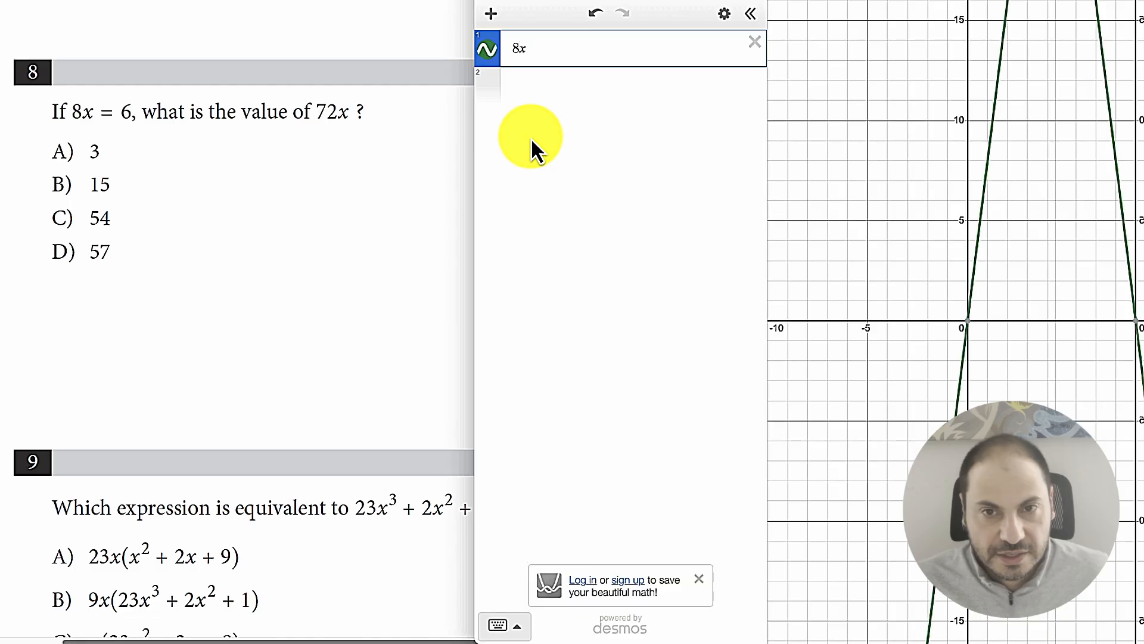
type("1~6")
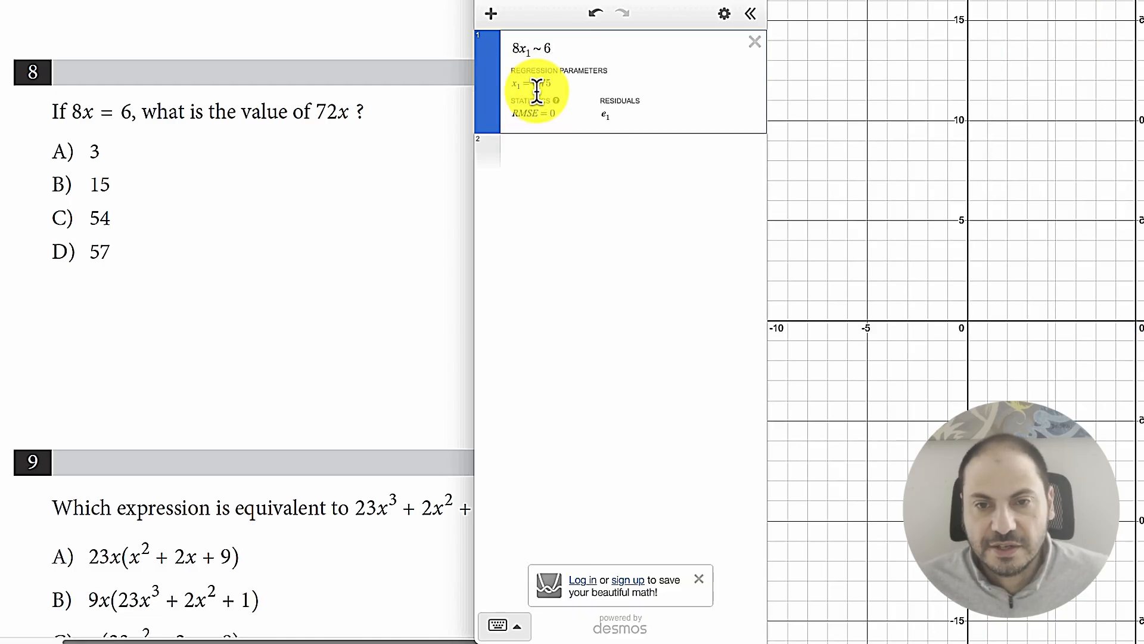
left_click(548, 149)
type("7")
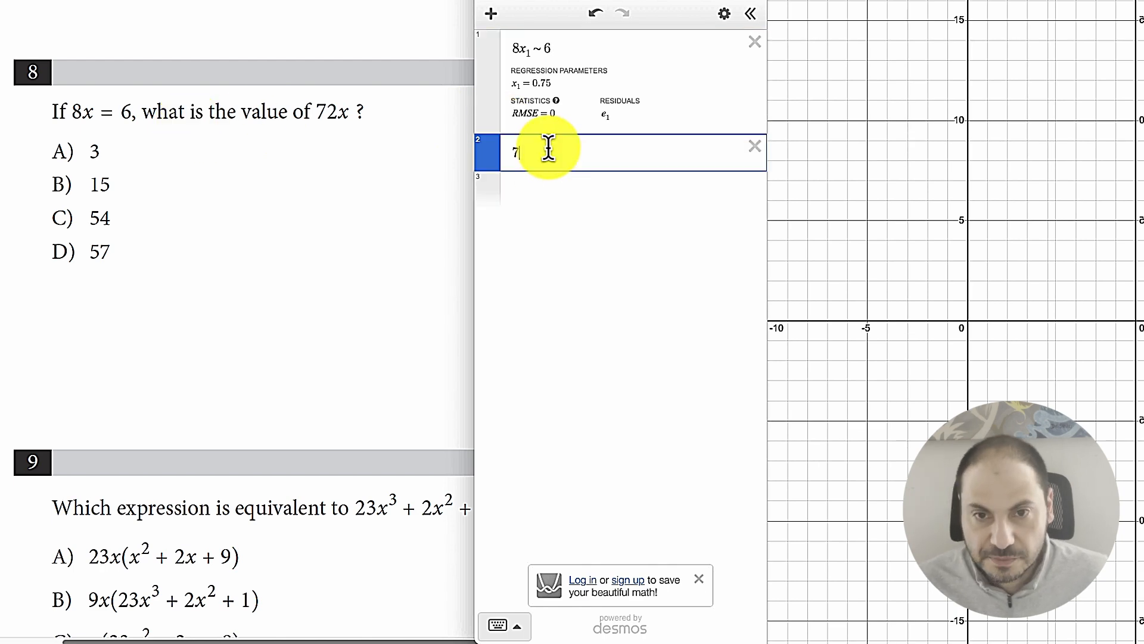
type("2x_1")
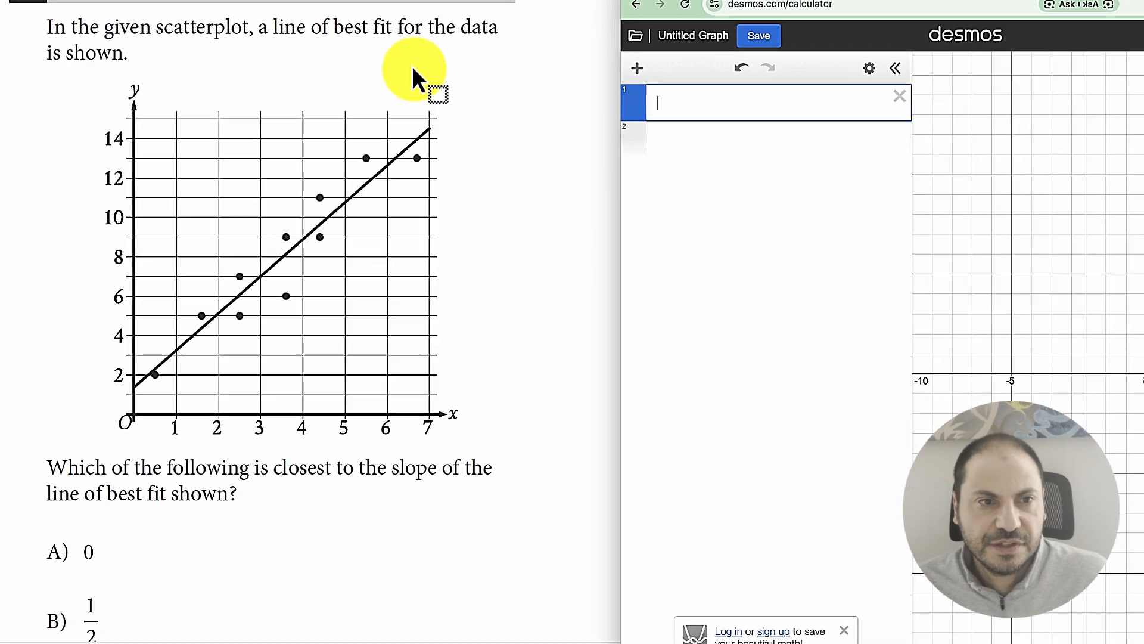
Put the best-fit line's points (2, 5) and (3, 7) in a table and fit a linear regression to them.
left_click(235, 278)
scroll(235, 278, "down", 1)
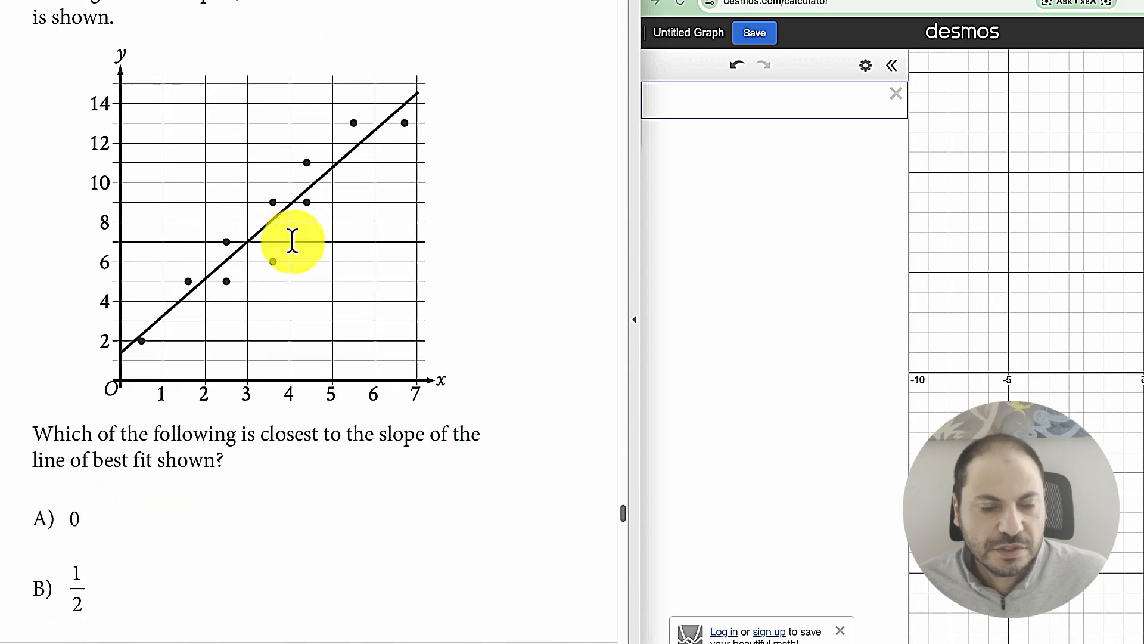
scroll(332, 481, "down", 3)
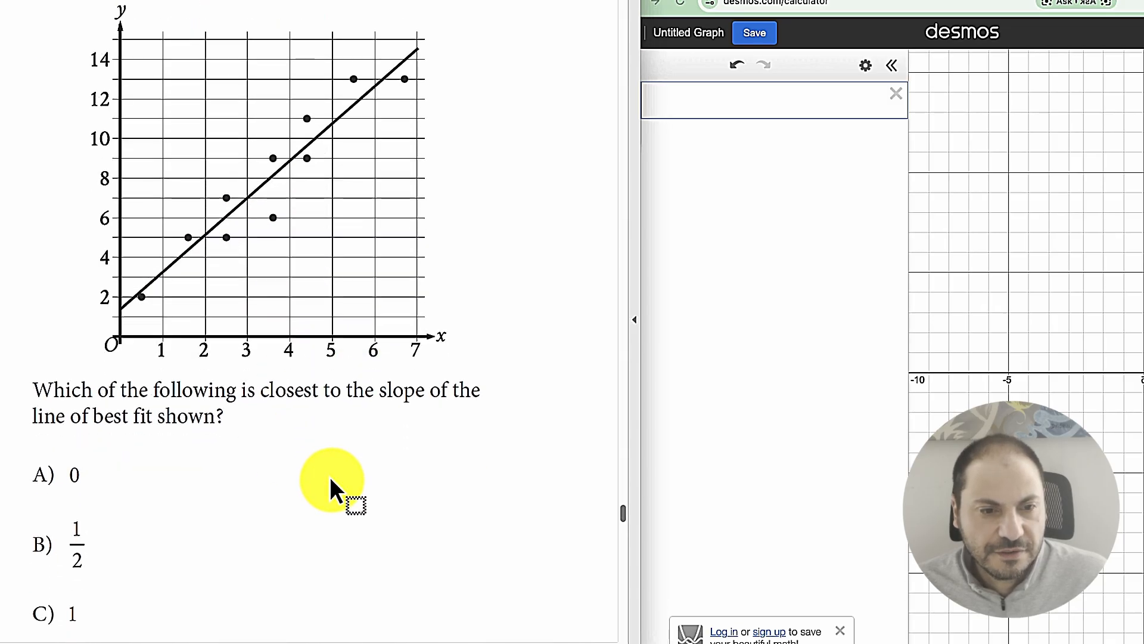
scroll(329, 477, "up", 2)
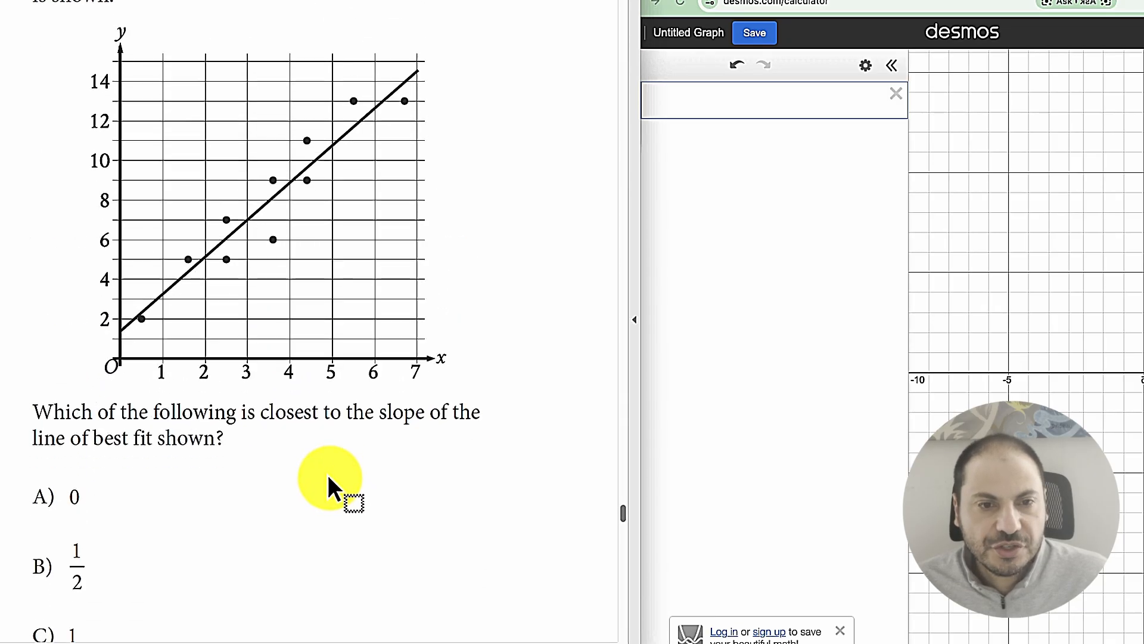
left_click(709, 237)
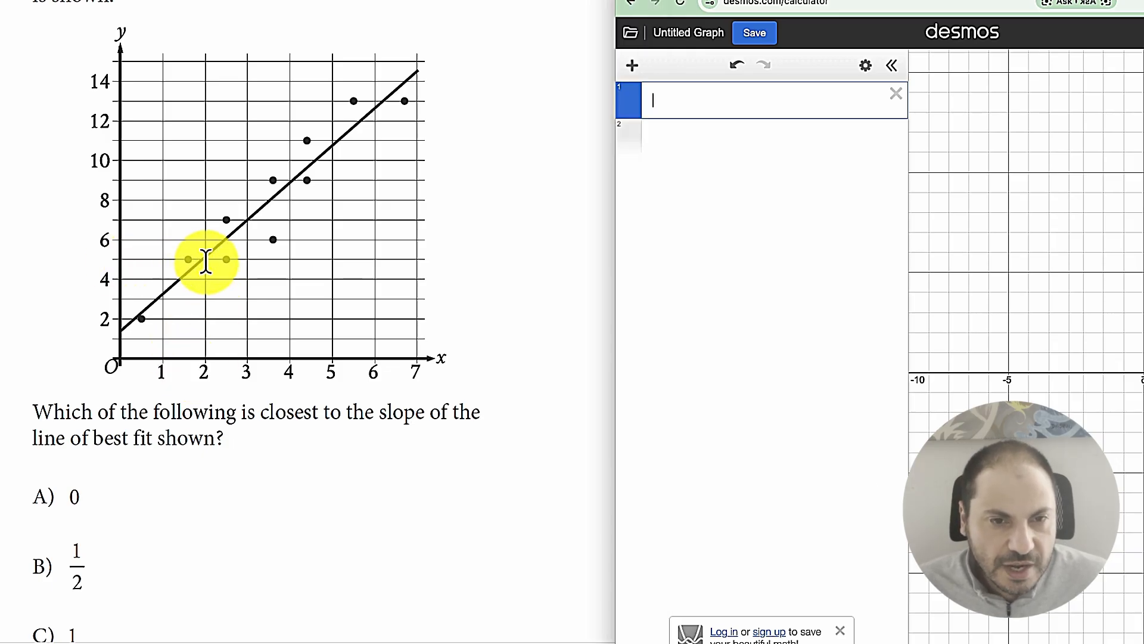
type("table")
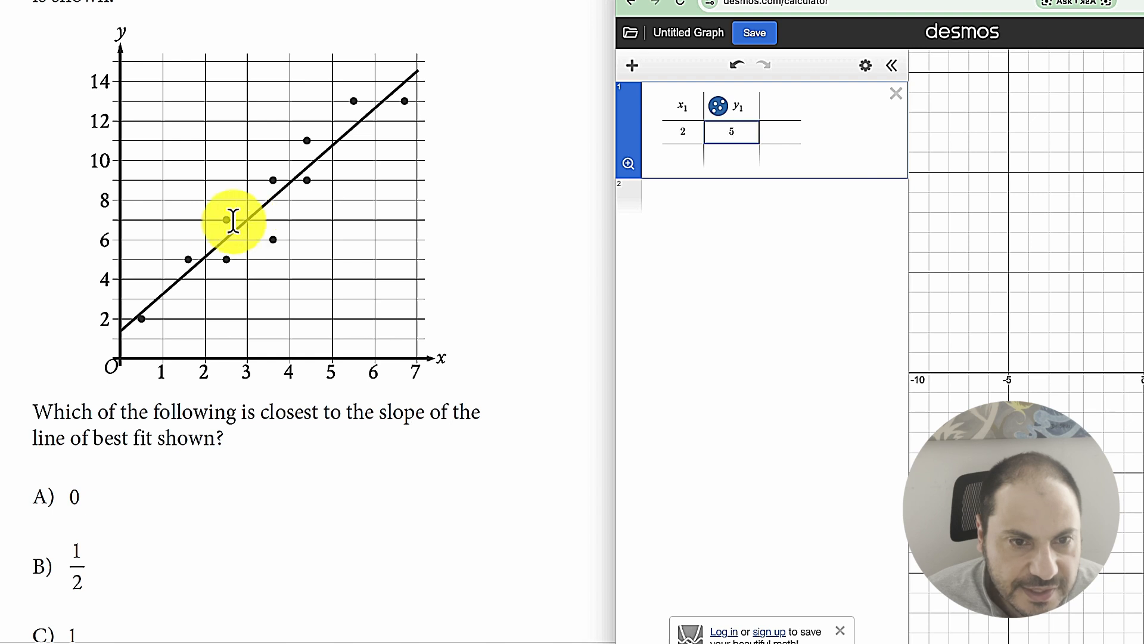
left_click(671, 154)
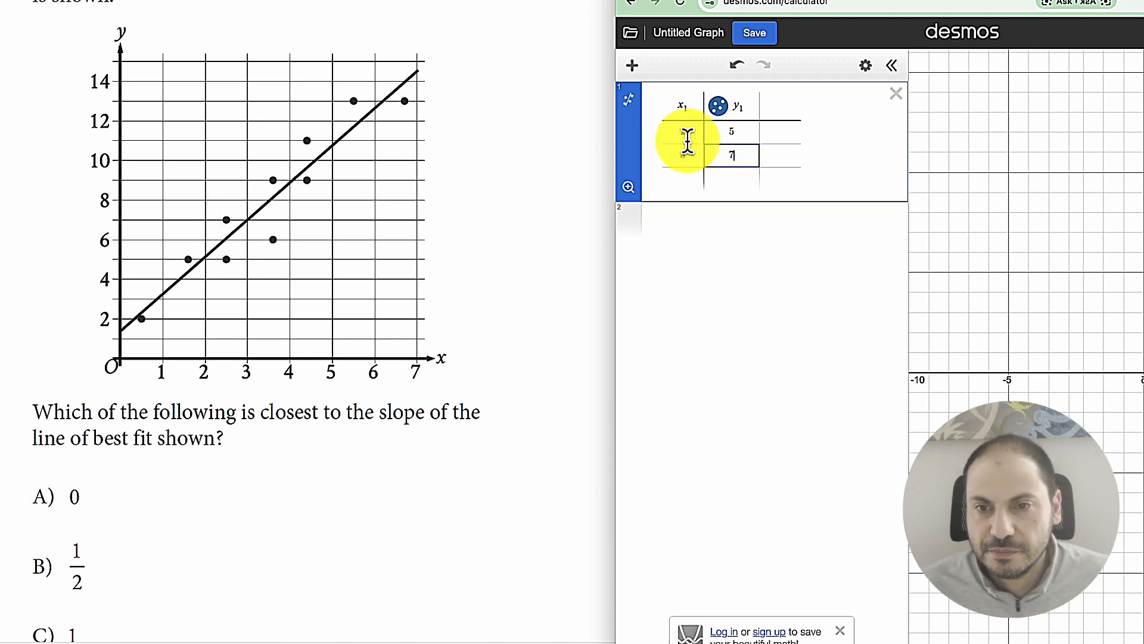
left_click(632, 101)
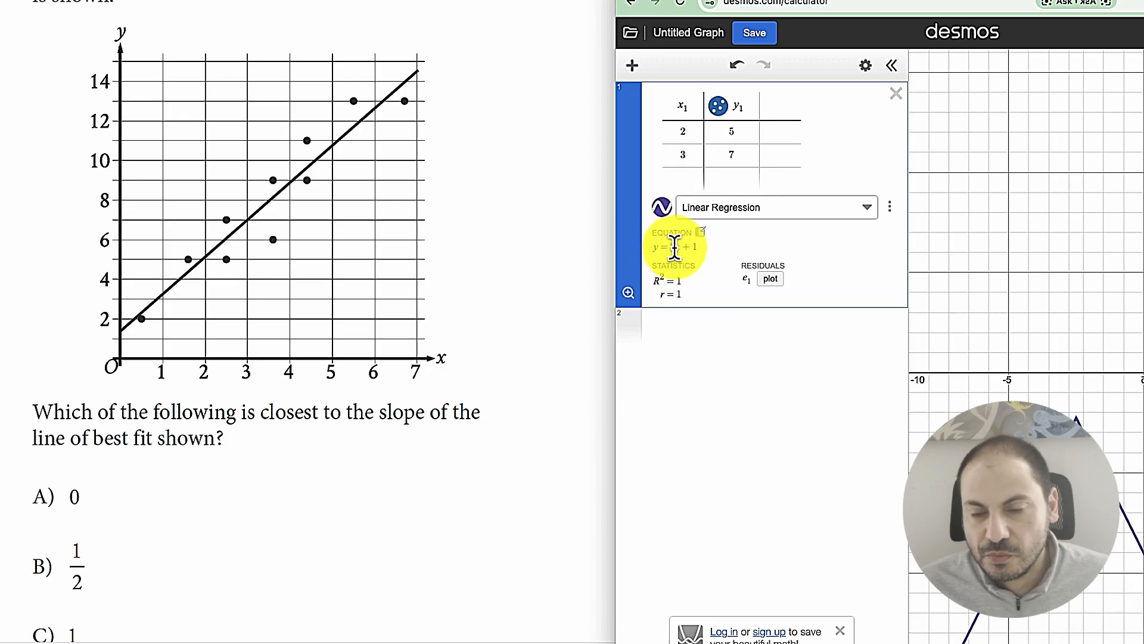
scroll(383, 498, "down", 5)
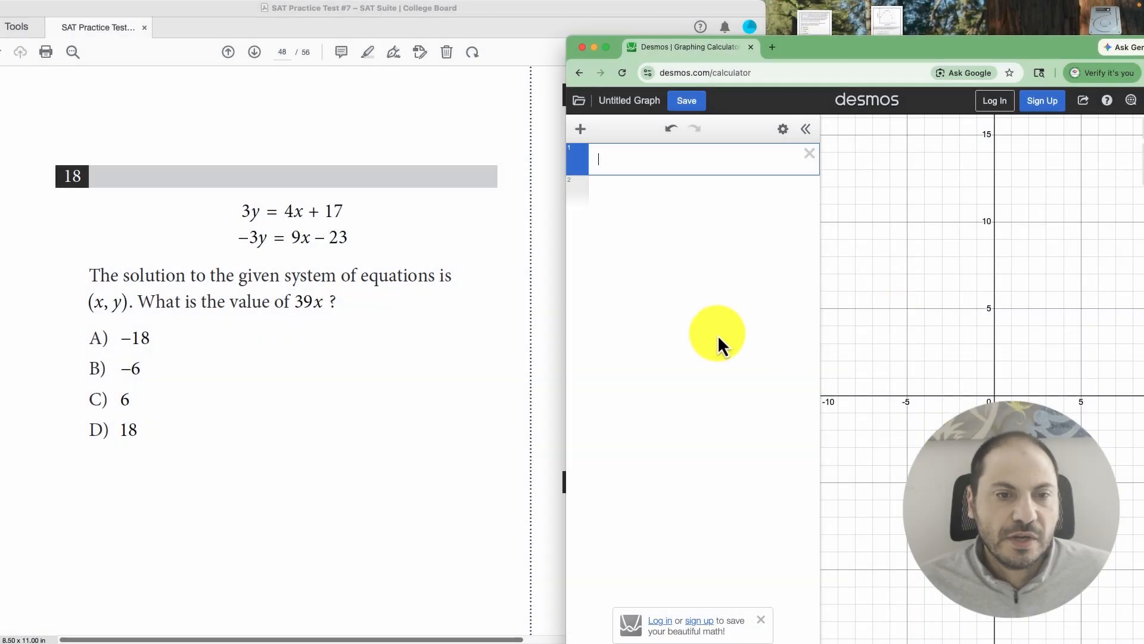
Set up question 18's regression between two lists, filling the first list with 3y₁ and −3y₁.
left_click_drag(802, 53, 781, 41)
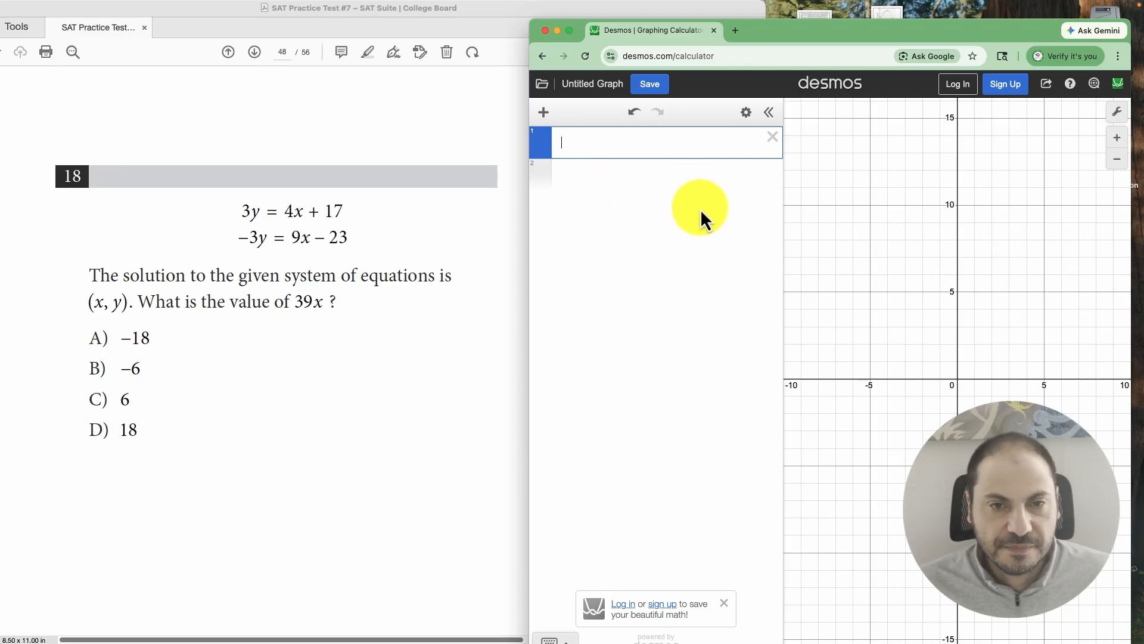
type("[ ]~")
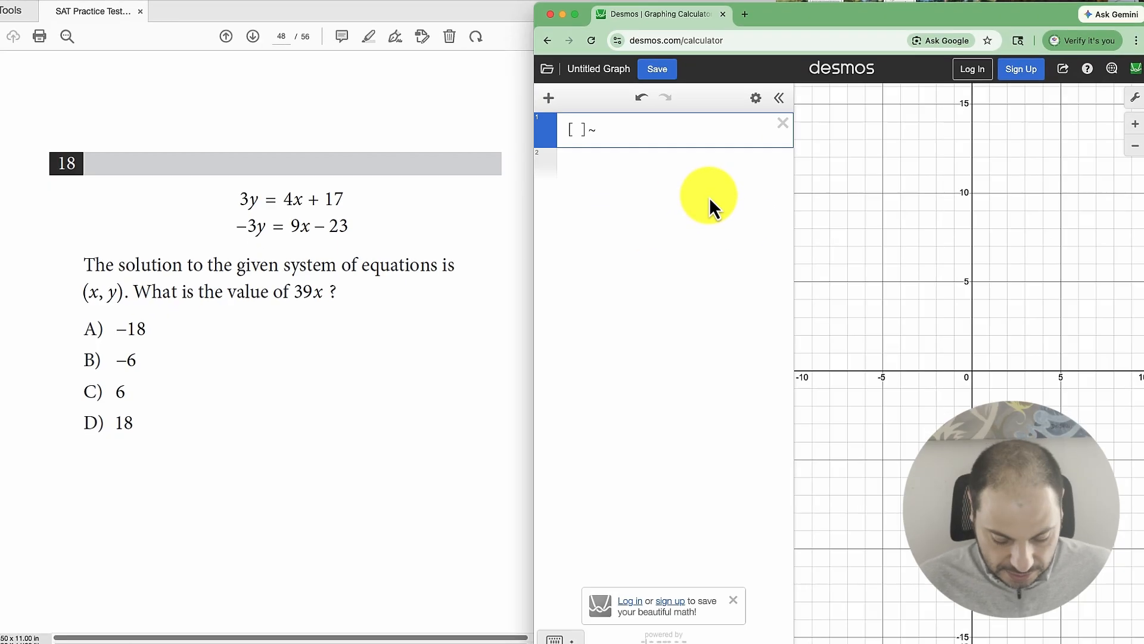
type("[")
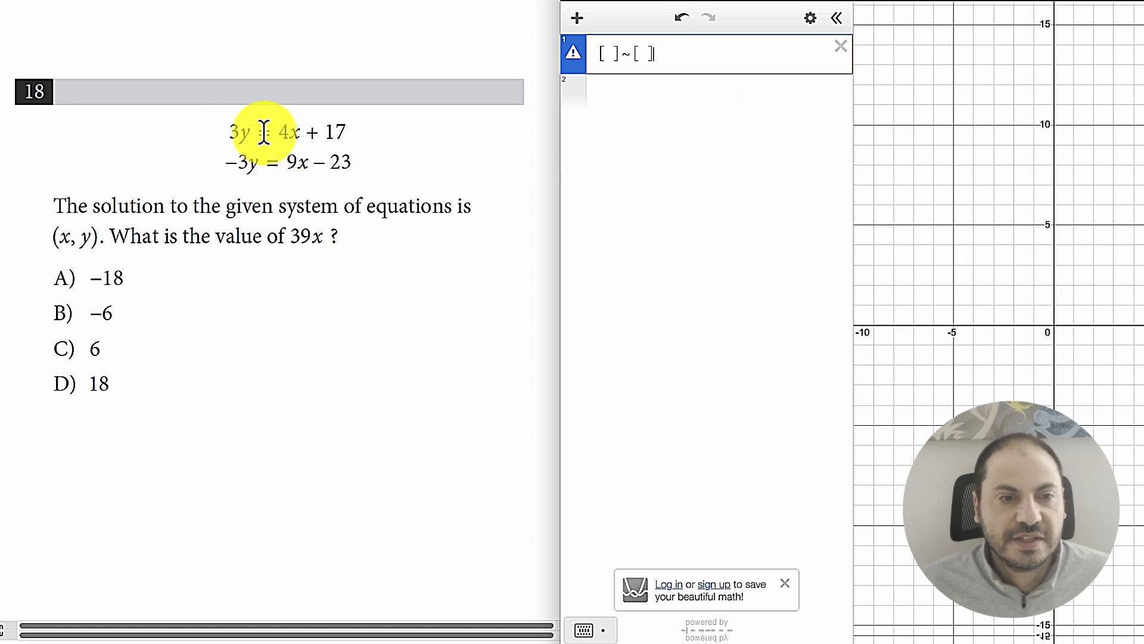
left_click(605, 53)
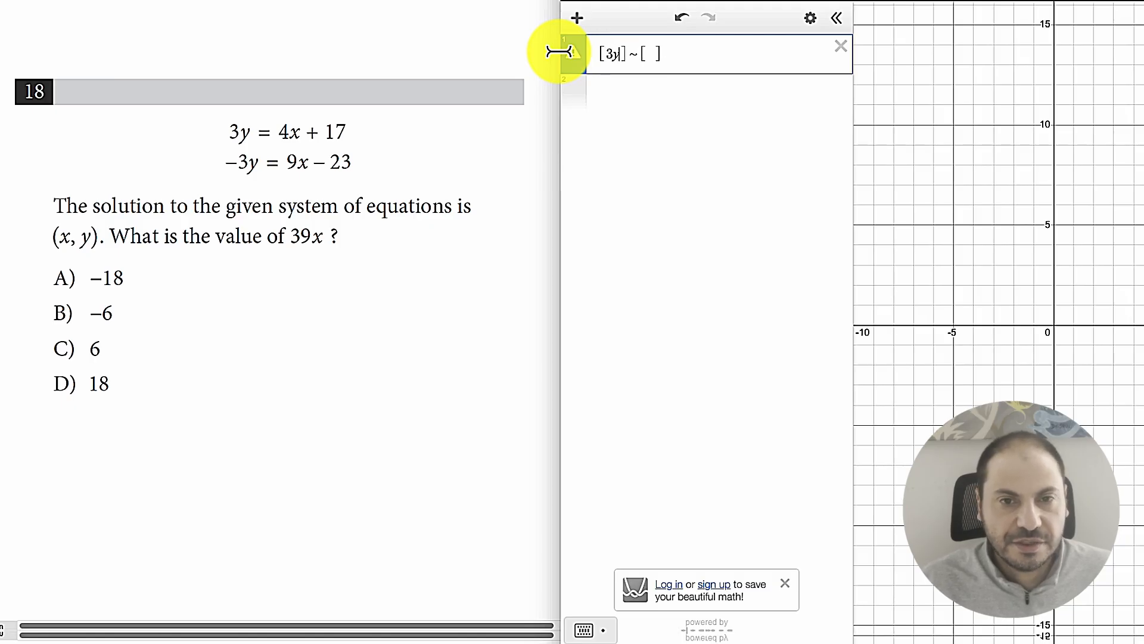
type("1")
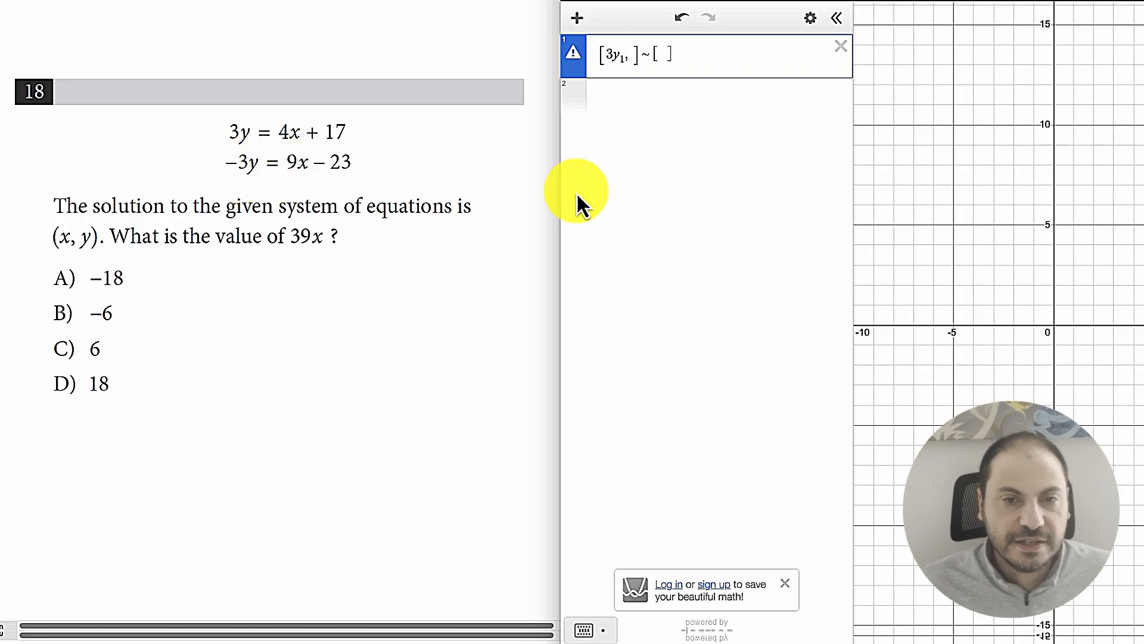
type(",-3y_1]~[")
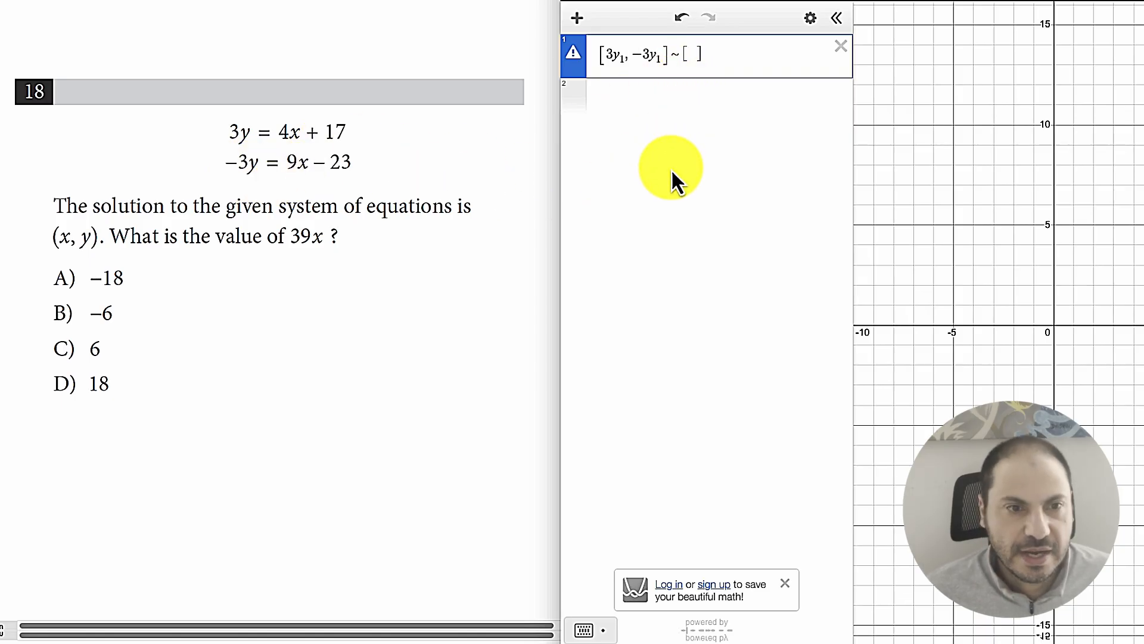
Fill the second list of question 18's regression with 4x₁ + 17 and 9x₁ − 23.
type("4x_1")
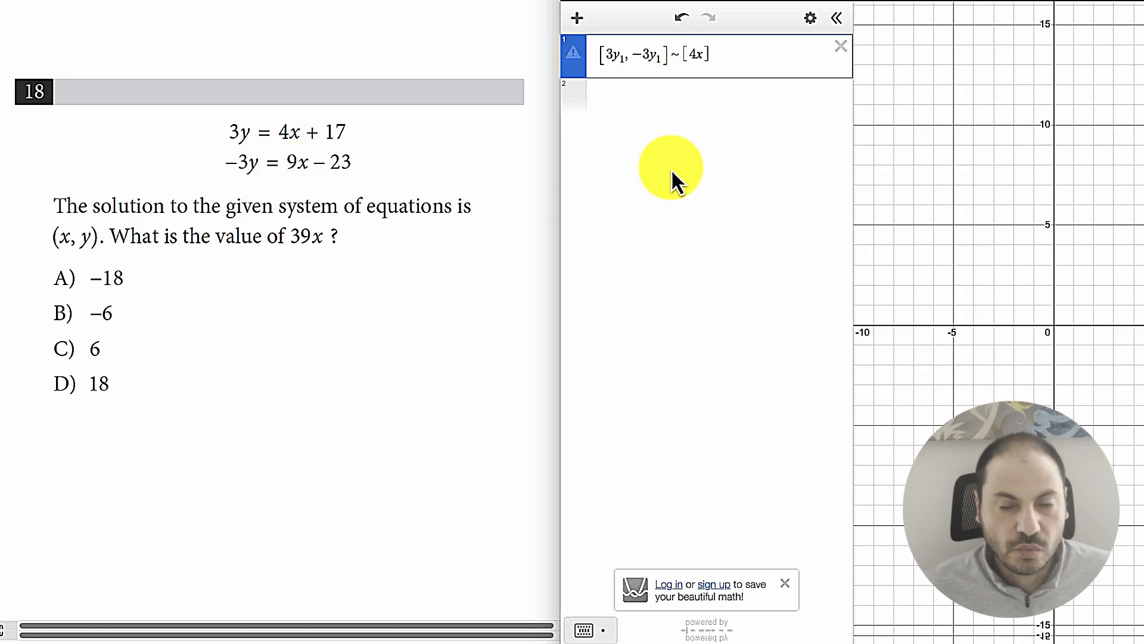
type("+17")
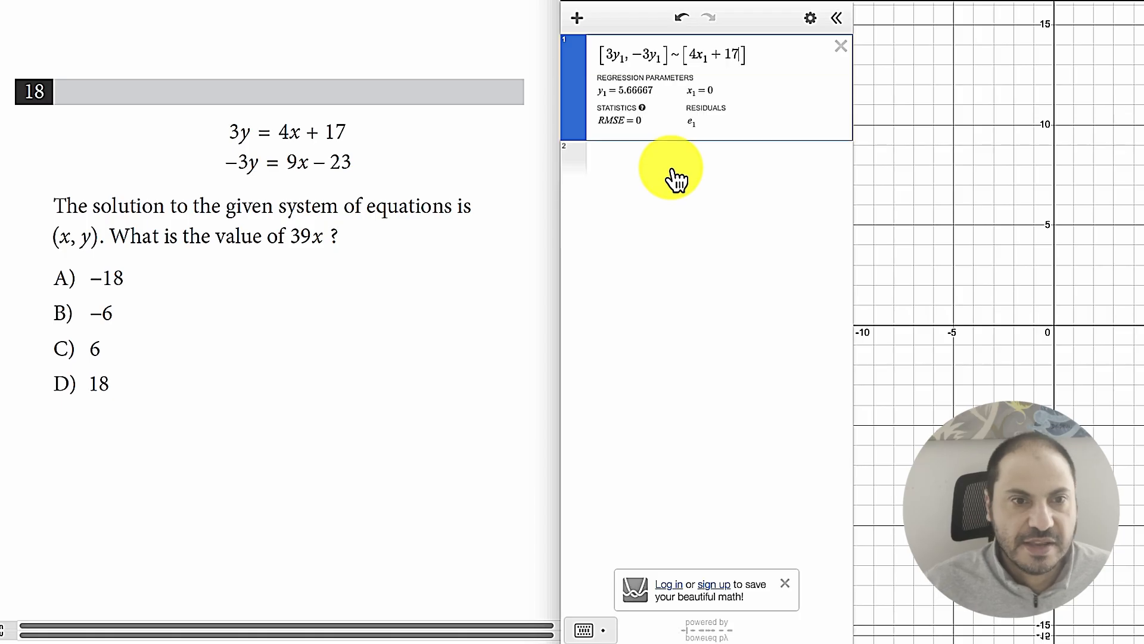
type(",9x")
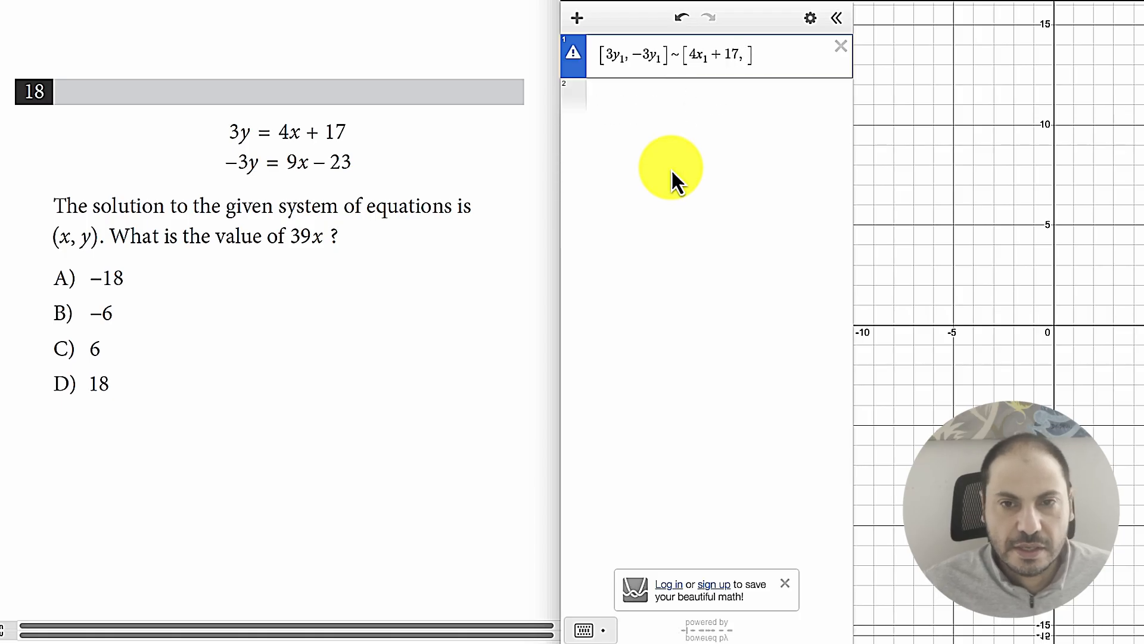
type("_1-23")
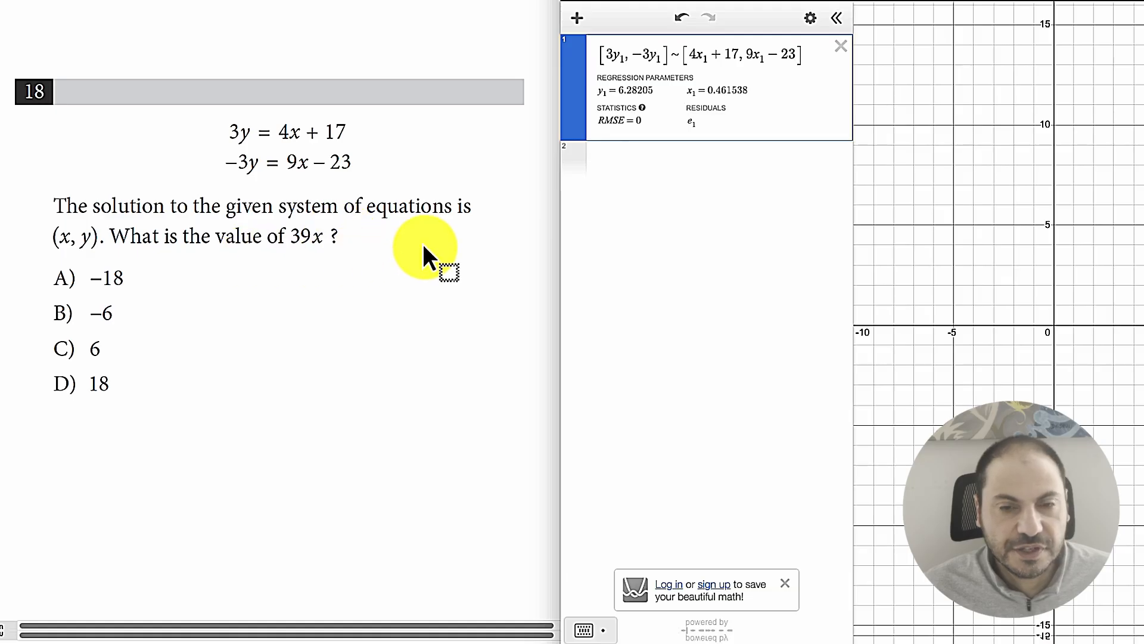
Evaluate 39x₁ on the second expression line for question 18.
left_click(657, 162)
type("39")
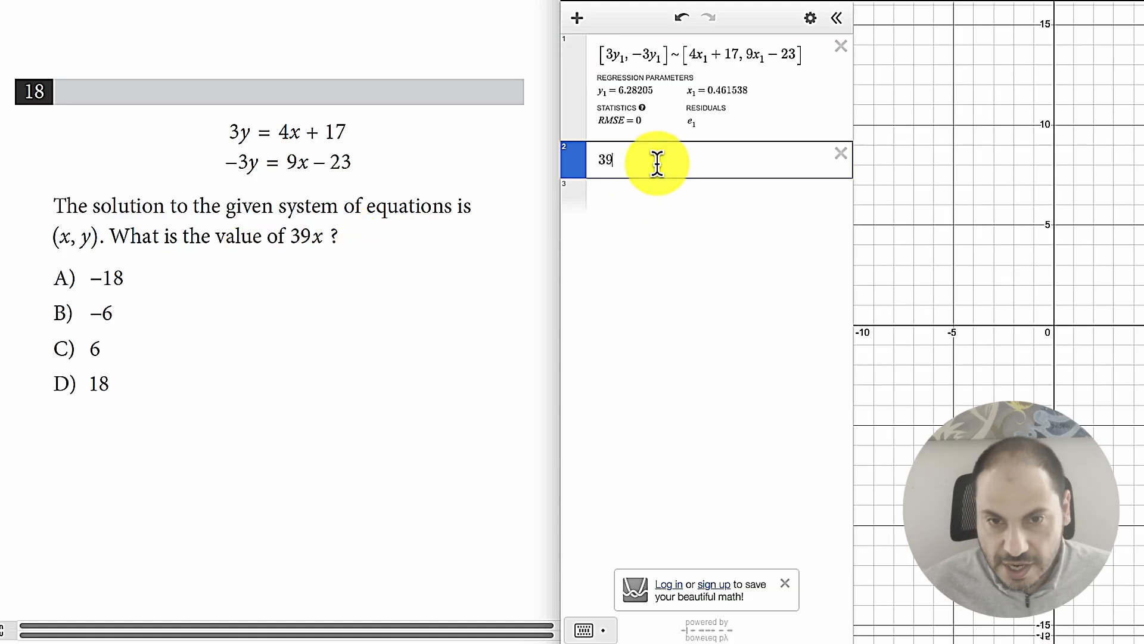
type("x_1")
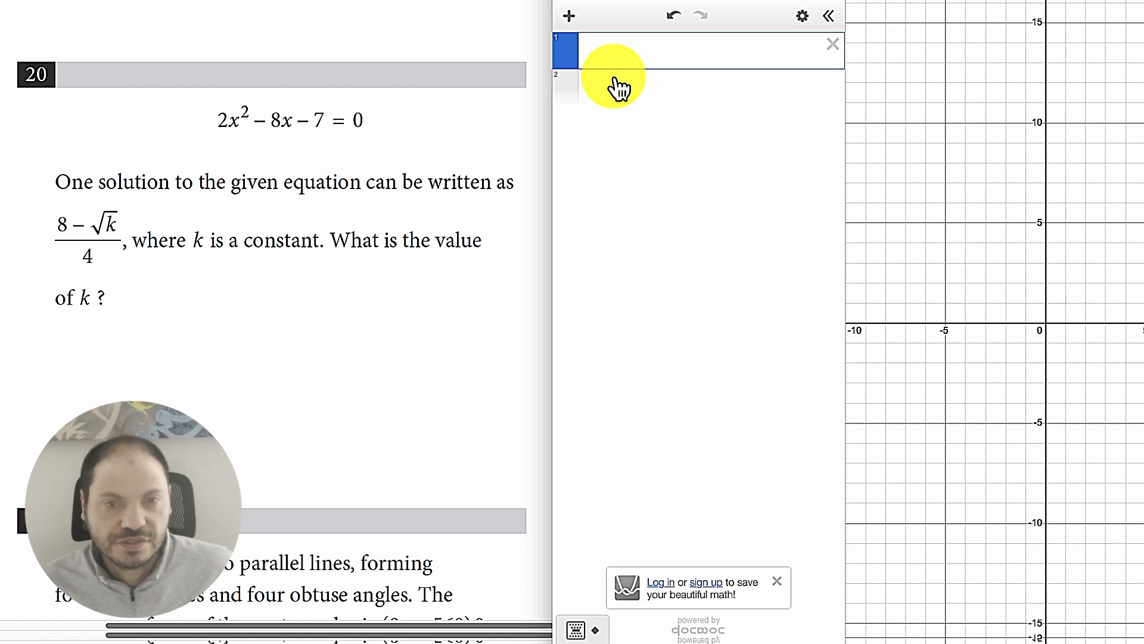
Graph question 20's quadratic expression 2x² − 8x − 7 on the first expression line.
type("2x^2")
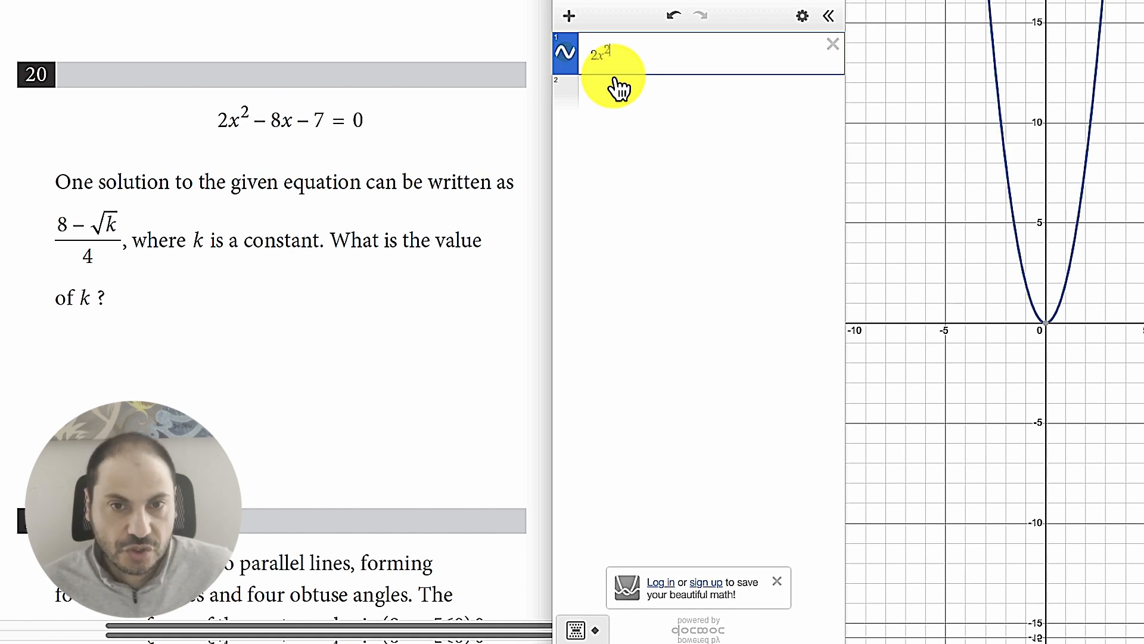
key("BackSpace")
key("BackSpace")
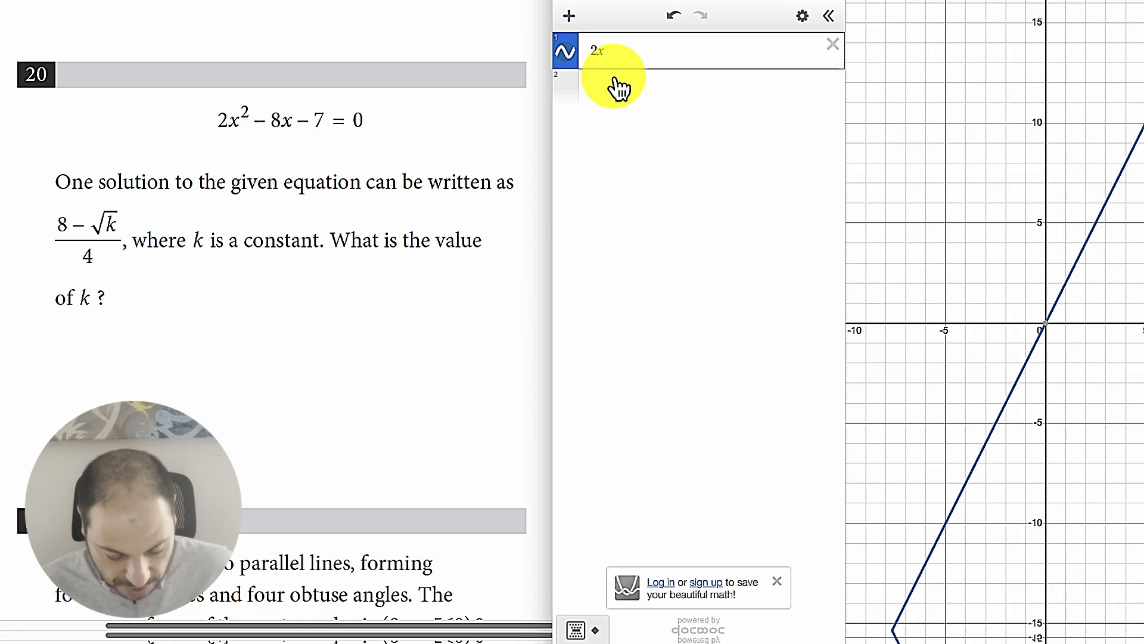
type("^")
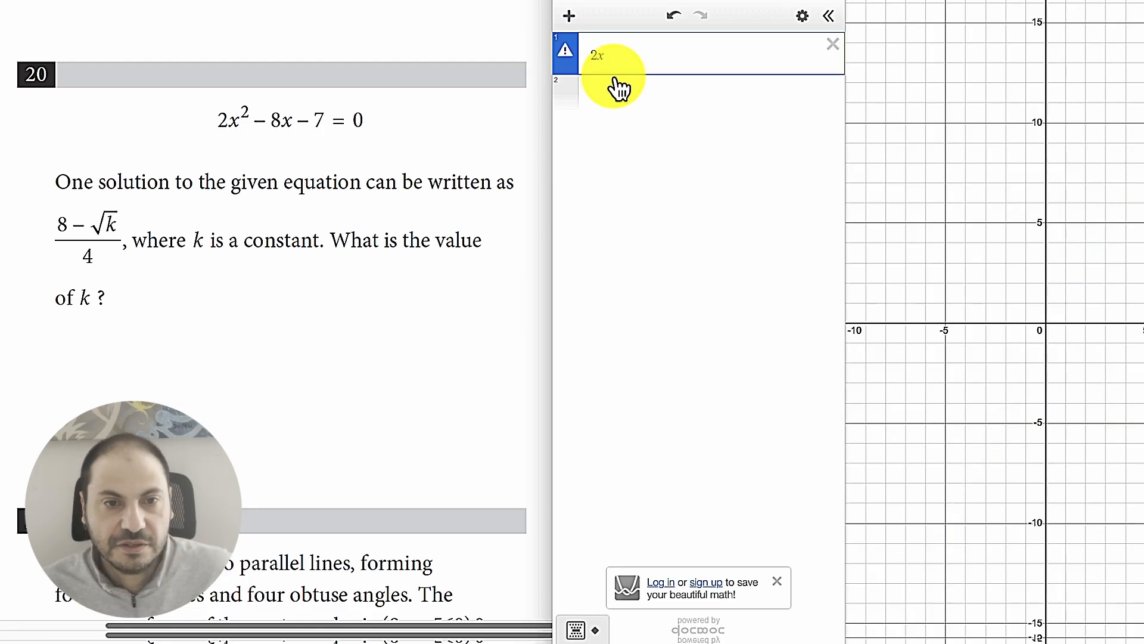
type("2")
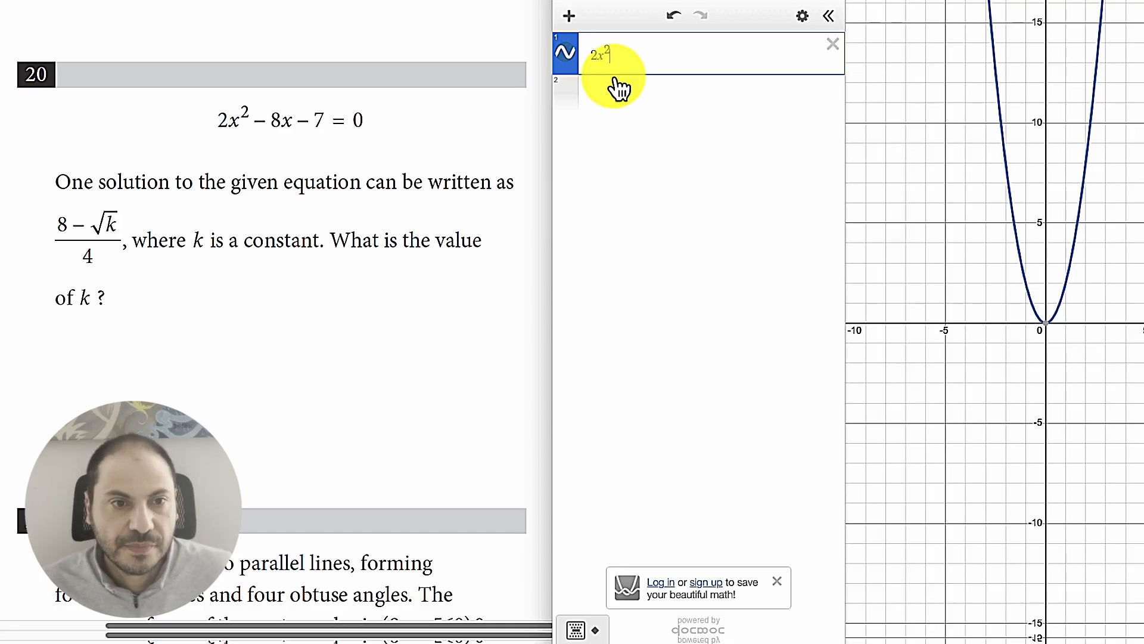
type("-8x-7")
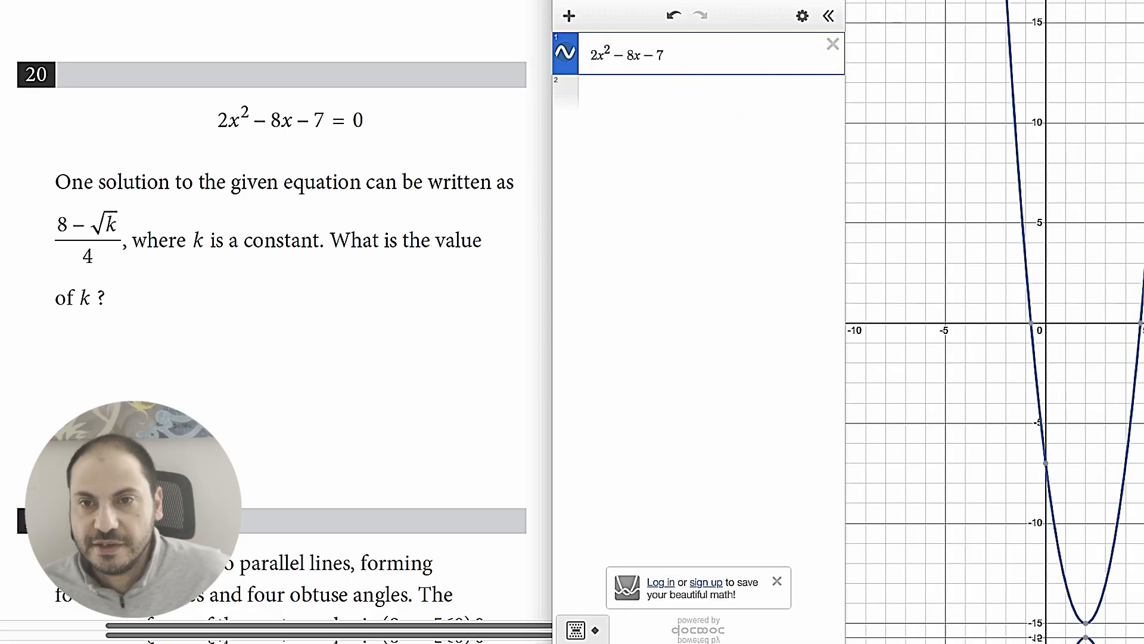
left_click_drag(954, 6, 916, 0)
mouse_move(1102, 324)
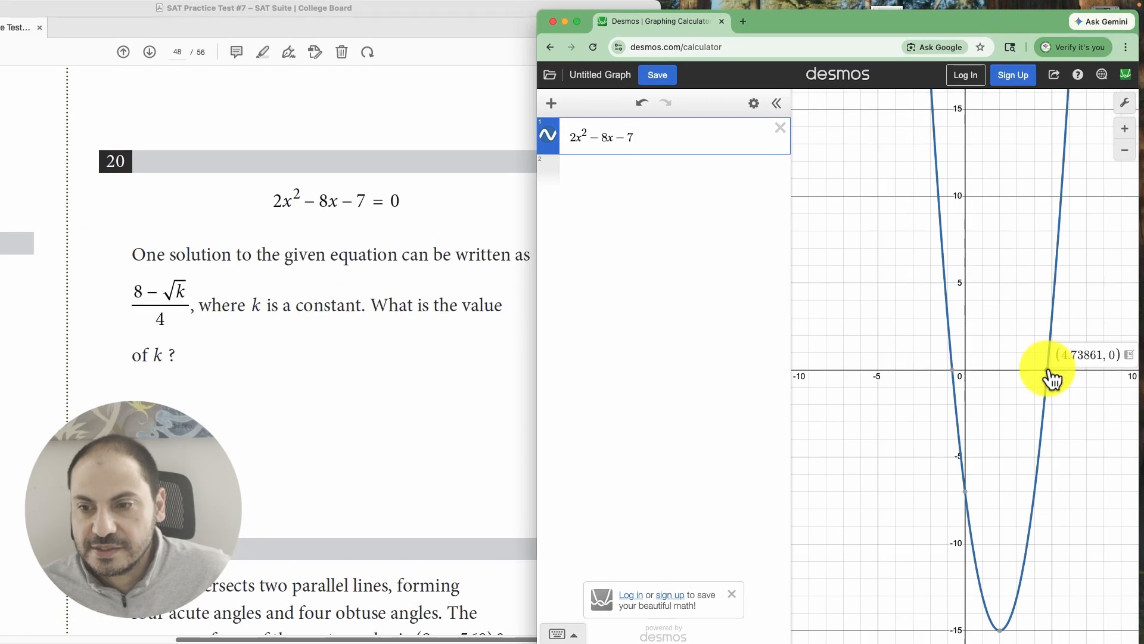
left_click(1049, 371)
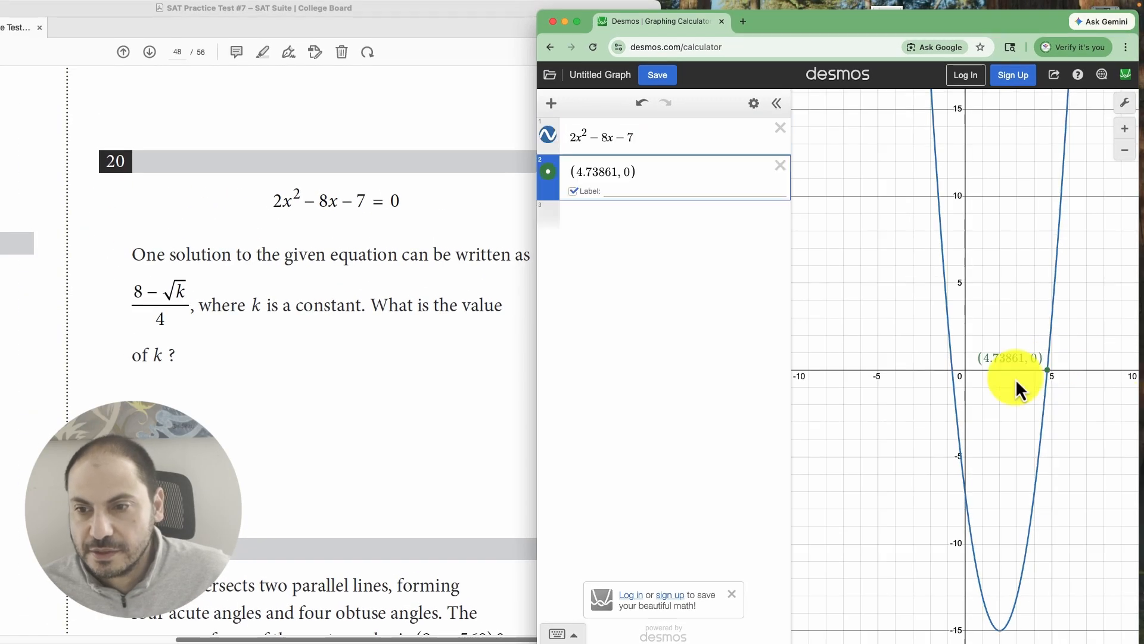
left_click(950, 371)
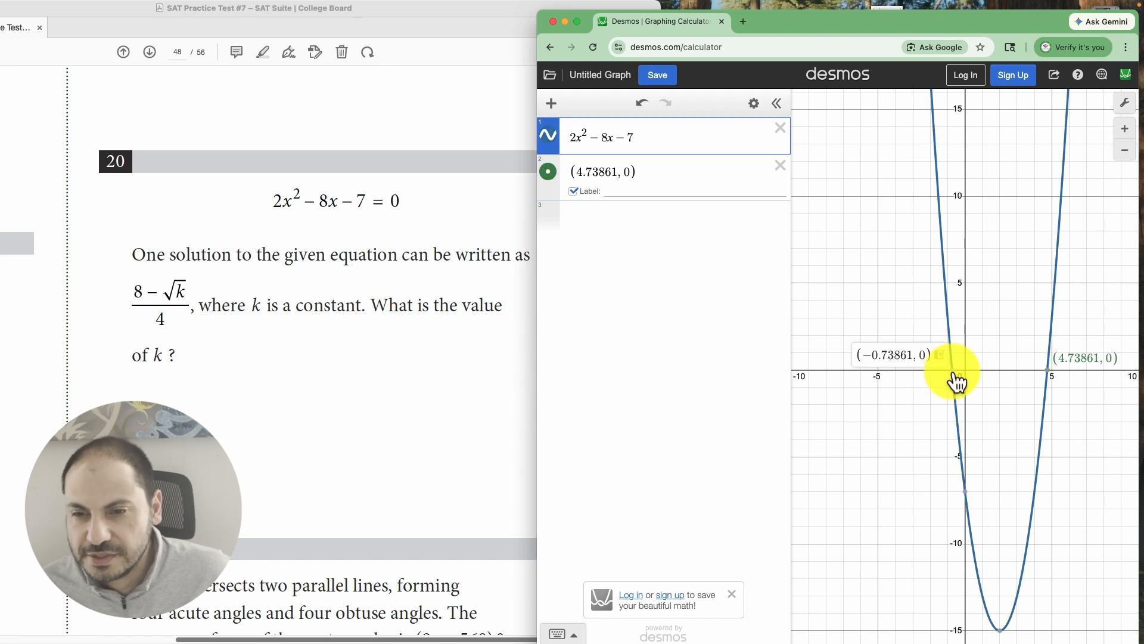
left_click(951, 370)
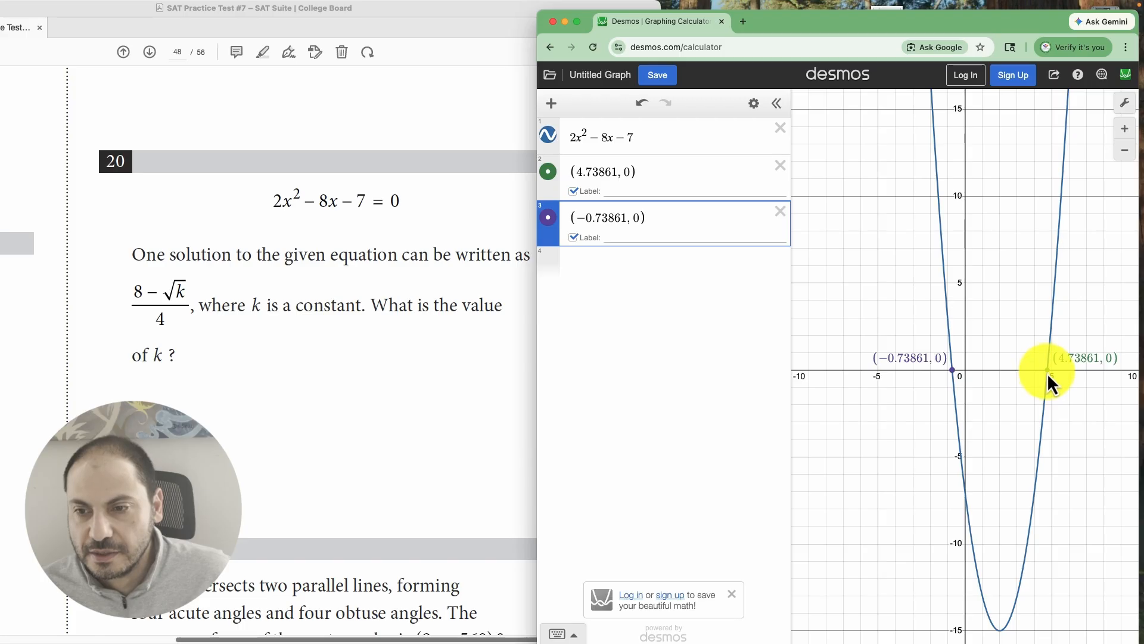
left_click(780, 211)
left_click(780, 165)
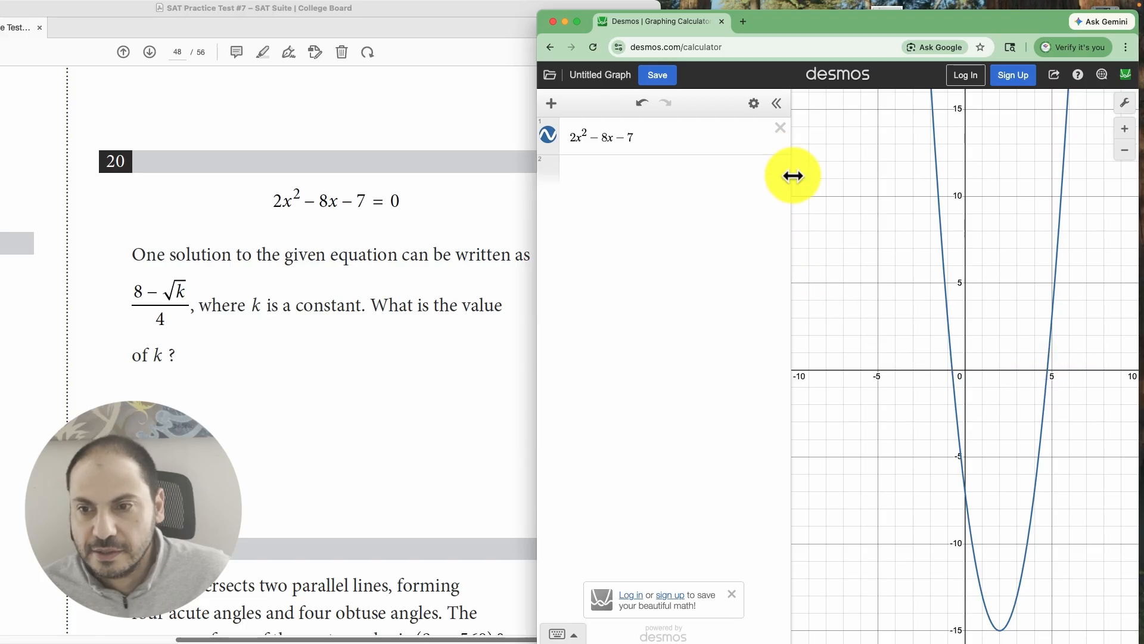
Add both x-intercepts of the parabola, (4.73861, 0) and (−0.73861, 0), as labelled points in the expression list.
left_click(1048, 370)
left_click(1128, 357)
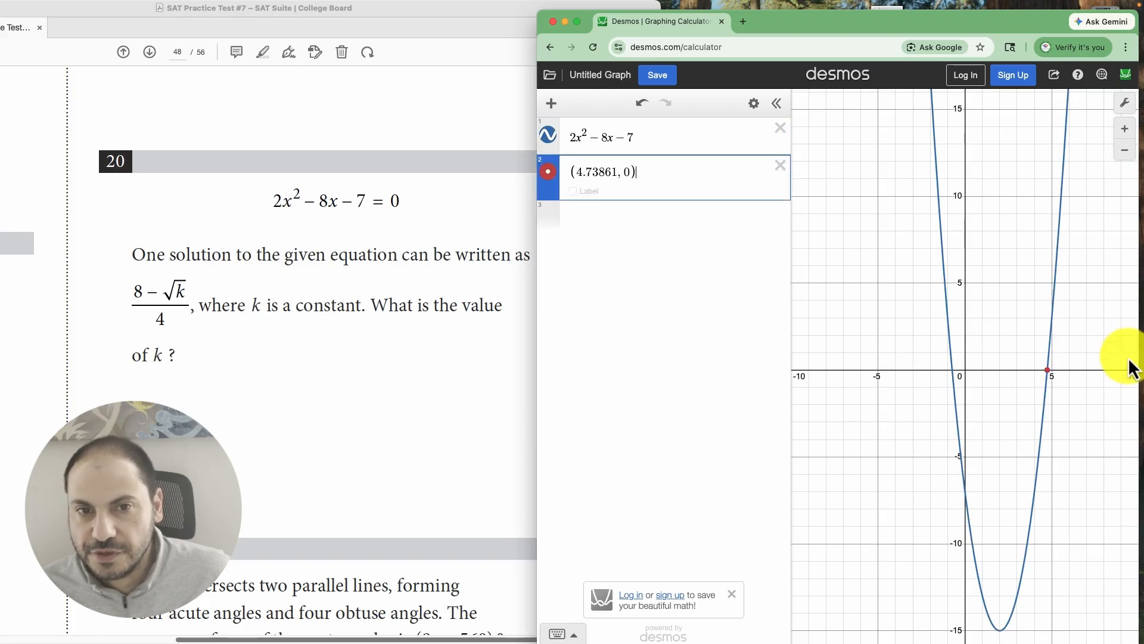
left_click(581, 191)
left_click(952, 371)
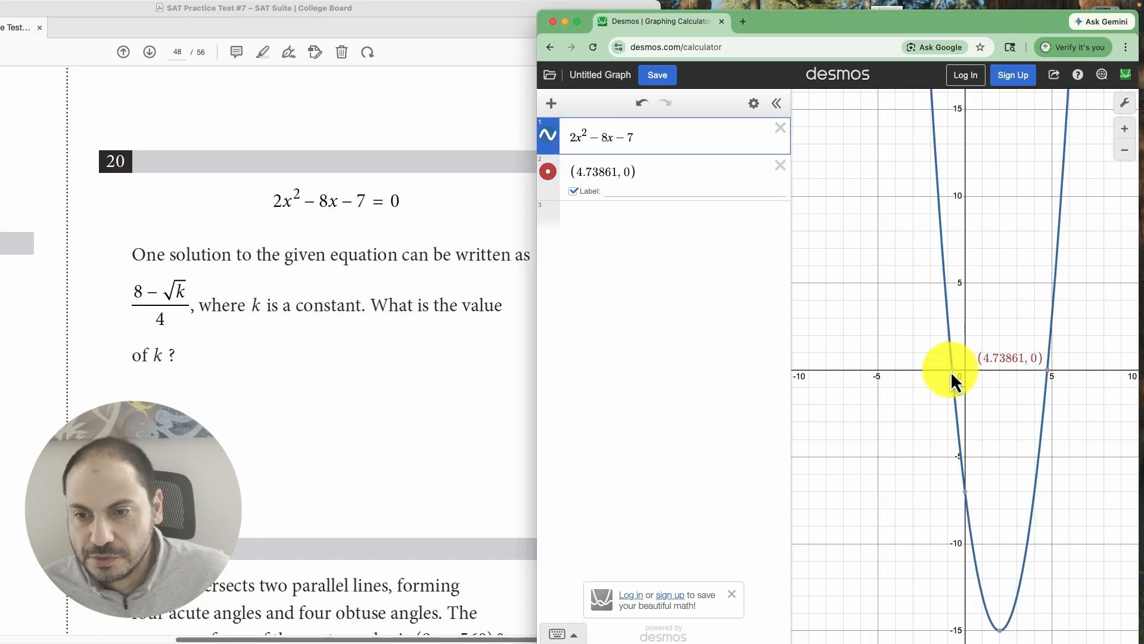
left_click(940, 352)
Below the two points, solve for k with the regression (8 − √k)/4 ~ −.73861.
left_click(588, 266)
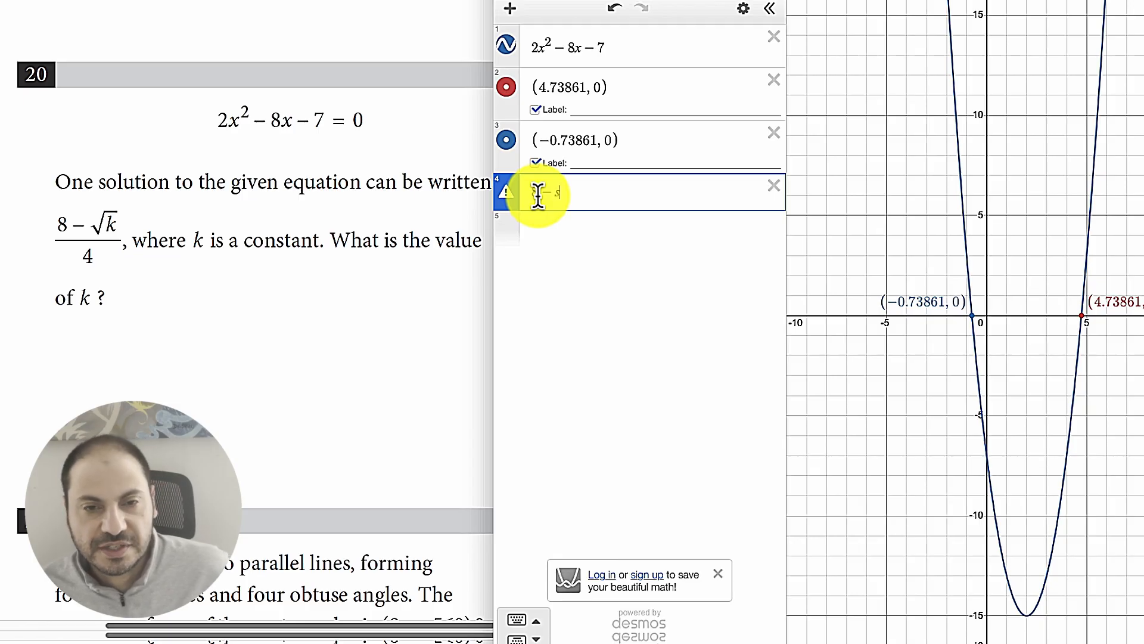
type("qrt")
type("k")
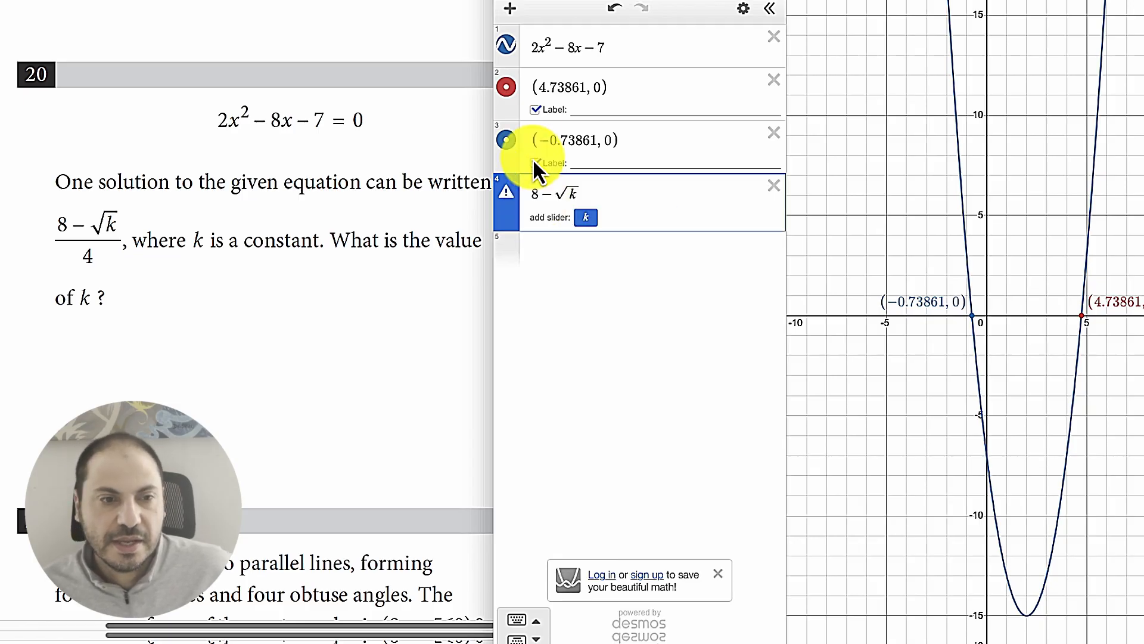
left_click_drag(577, 198, 527, 194)
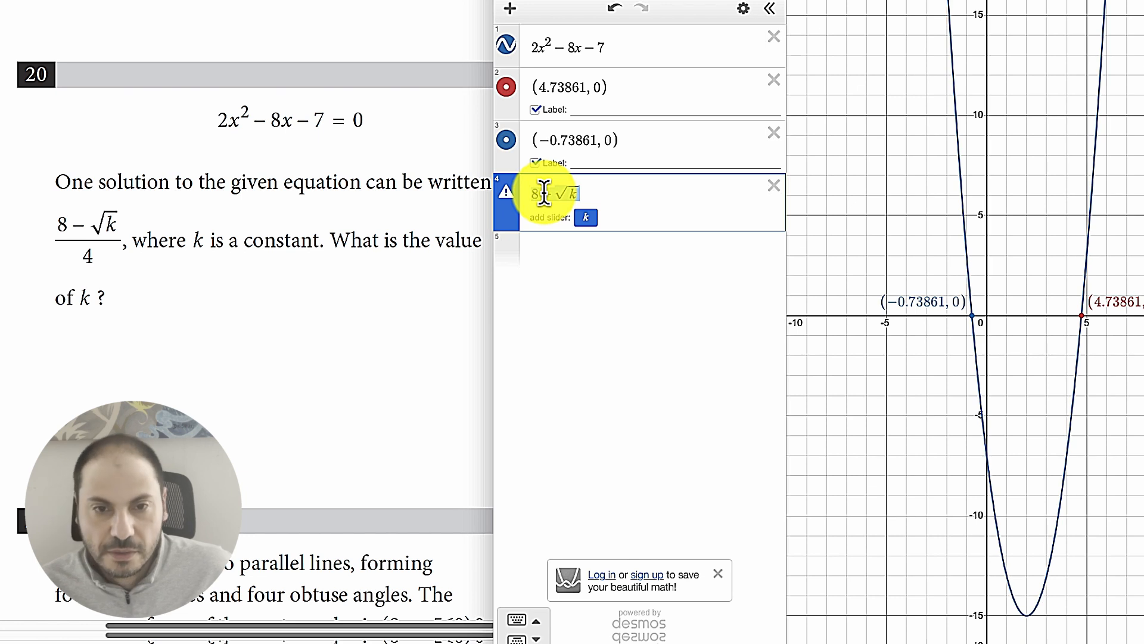
type("/4")
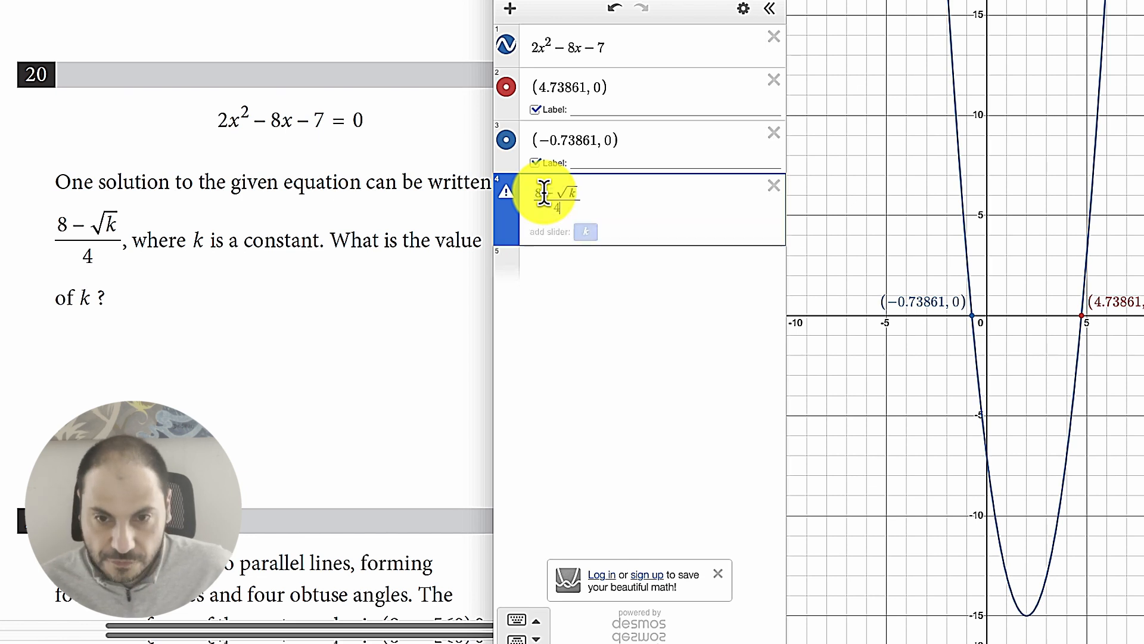
type("~")
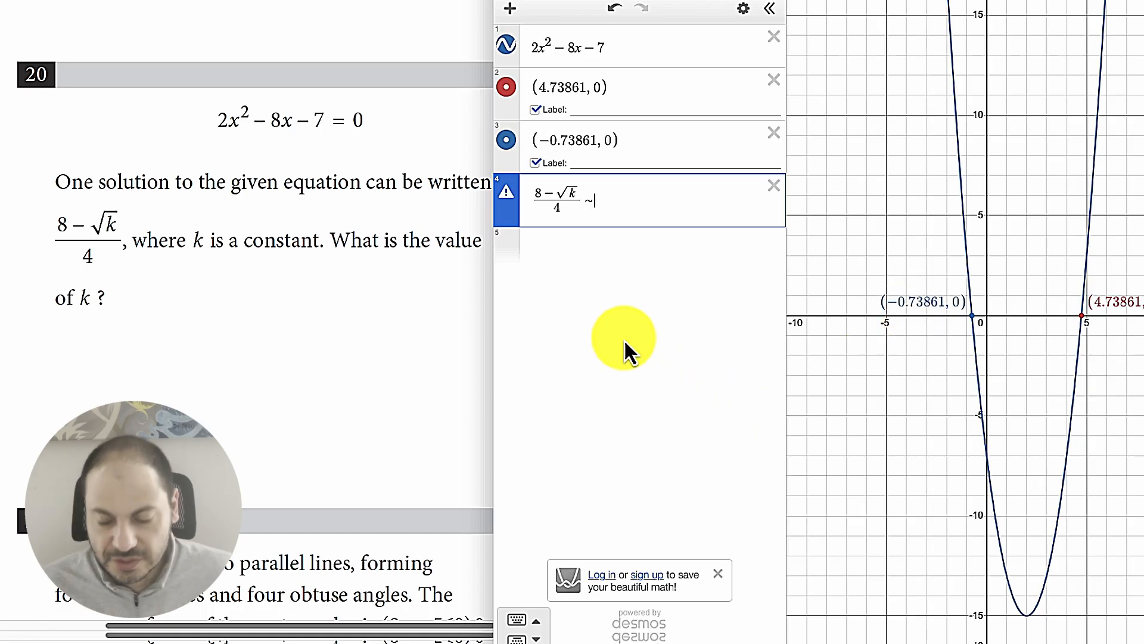
type("-.73861")
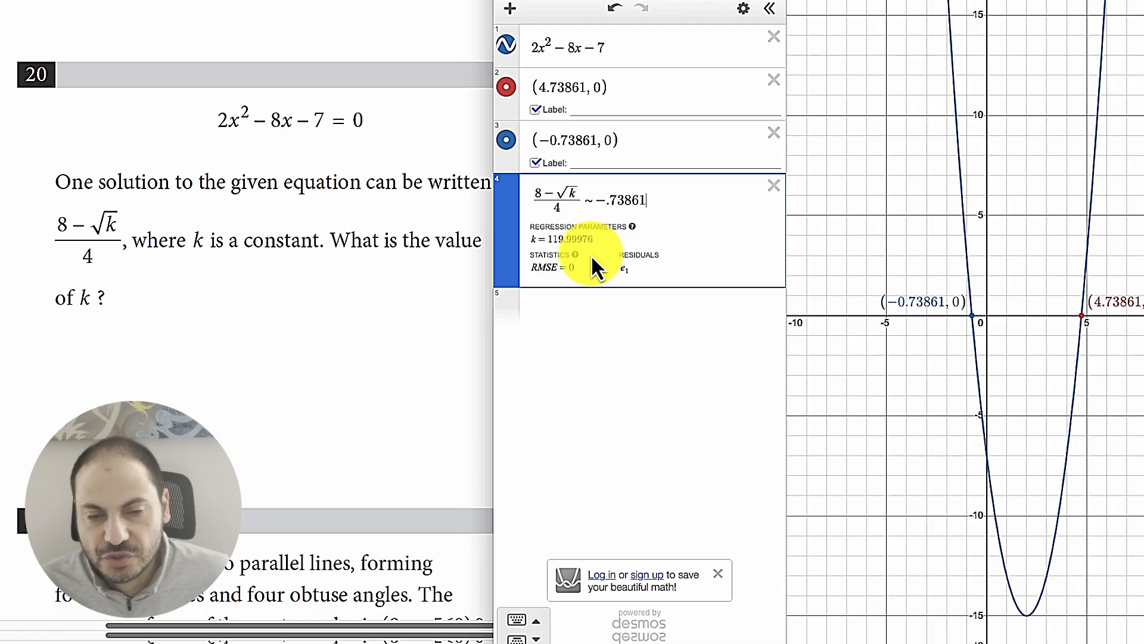
key("Return")
Try the other root, 4.73861, as the target value of the regression for k.
left_click(654, 200)
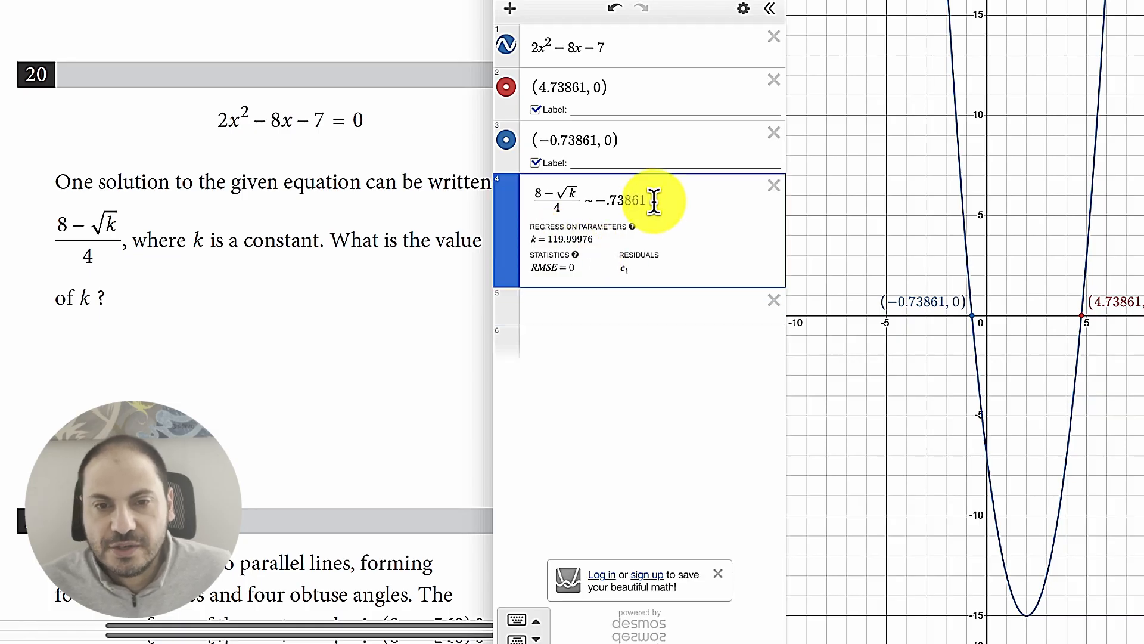
key("BackSpace")
key("BackSpace")
key("BackSpace")
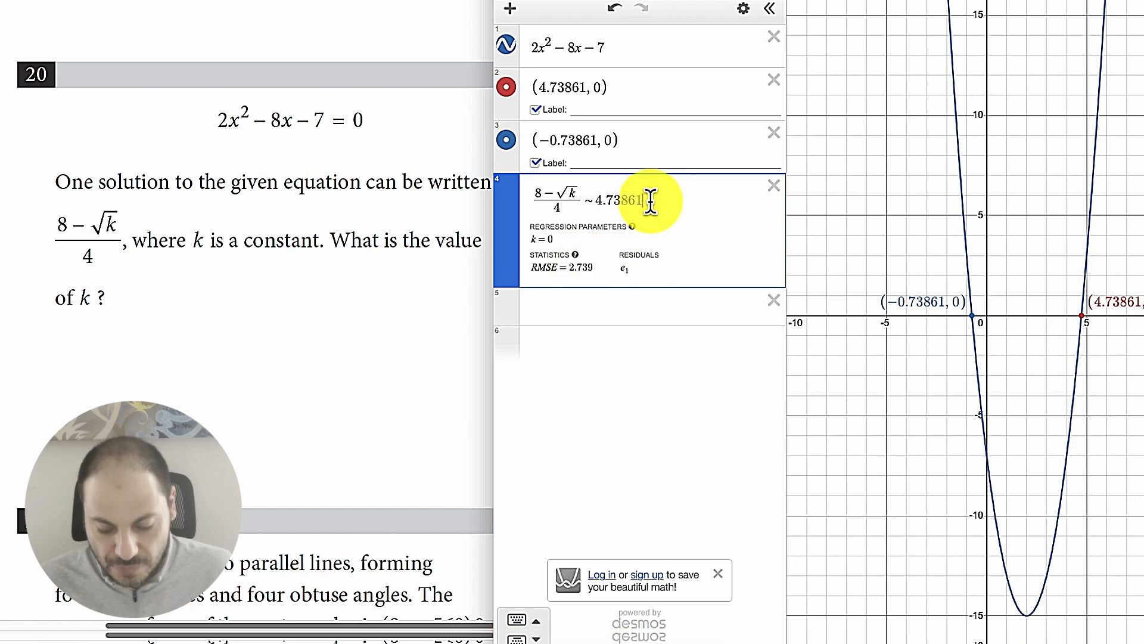
Restore −.73861 as the target value of the regression for k.
key("BackSpace")
key("BackSpace")
type("-")
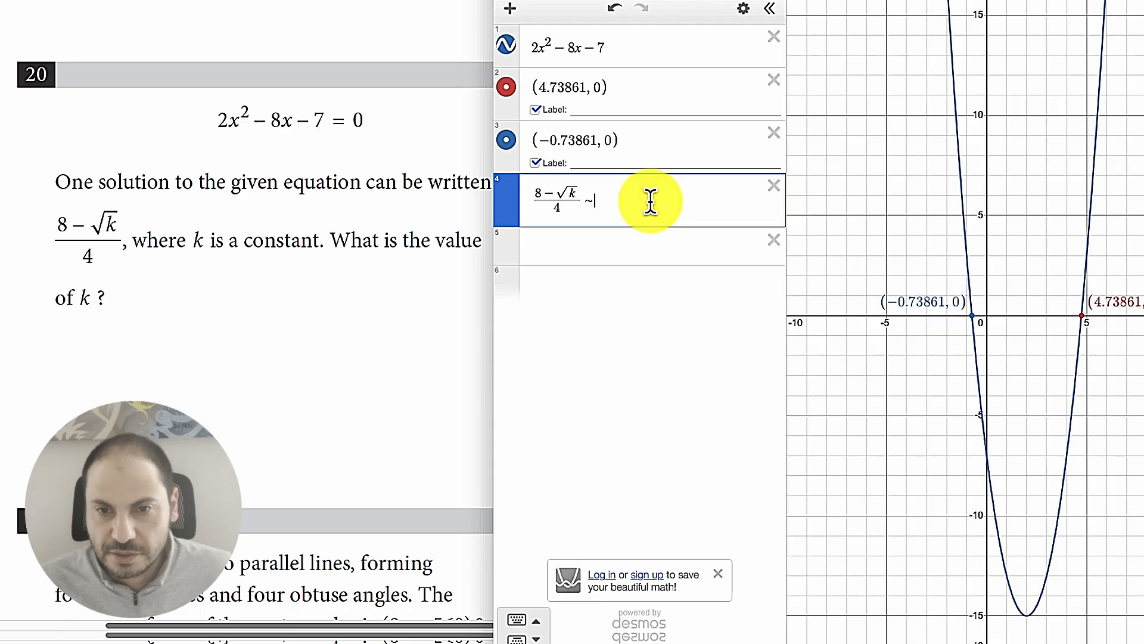
type(".73861")
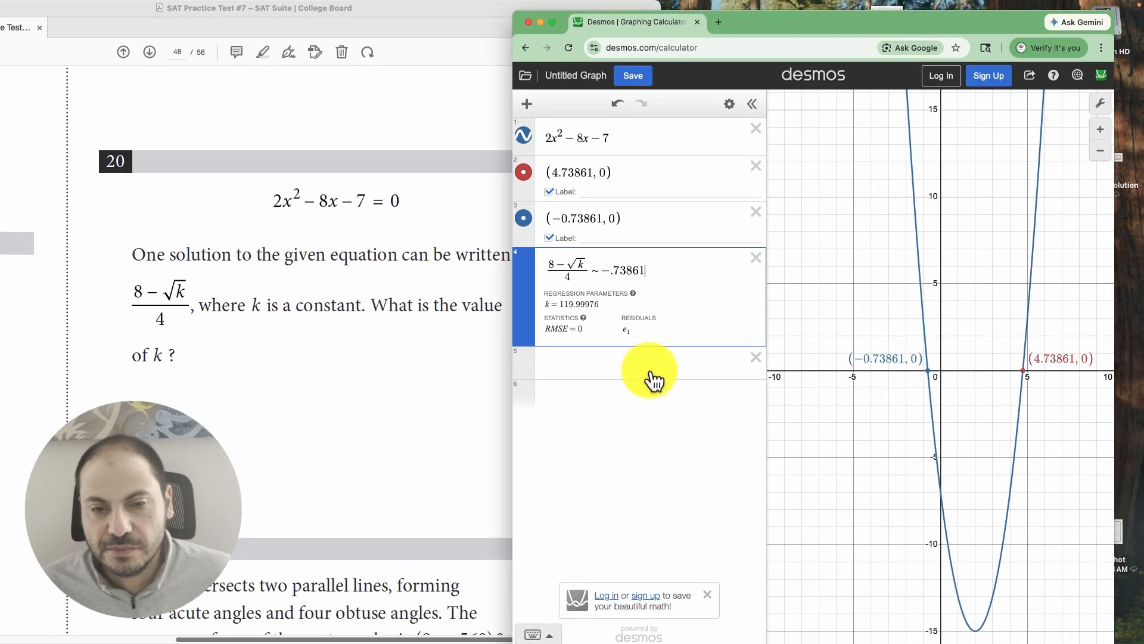
left_click(654, 364)
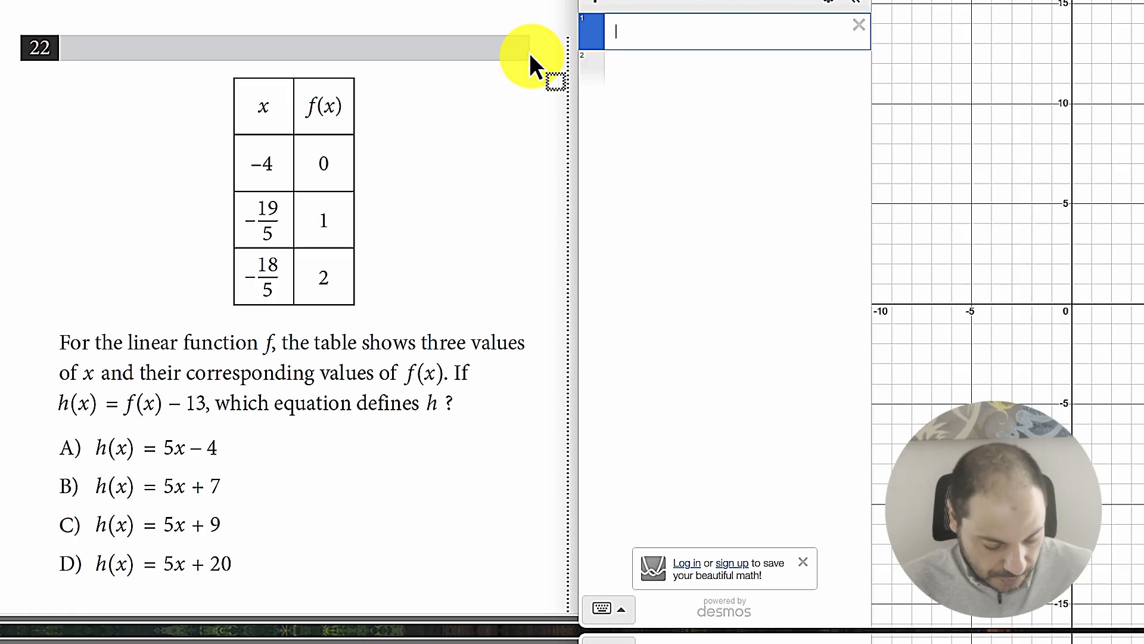
Put question 22's points (−4, 0) and (−19/5, 1) in a new table and fit a linear regression to them.
type("table")
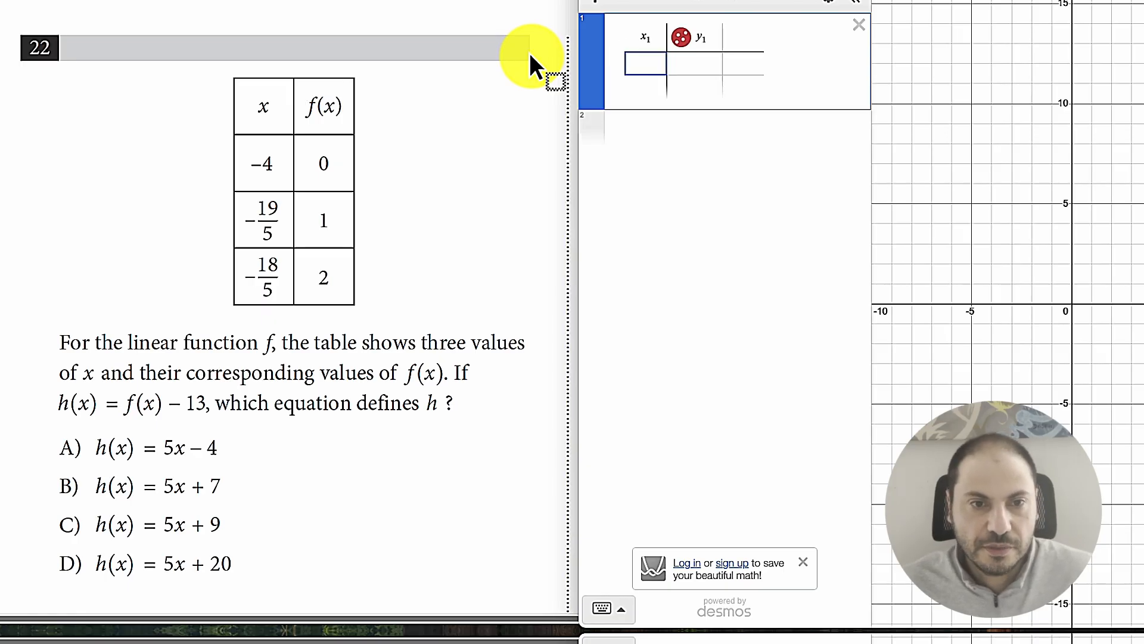
type("-4")
key("Tab")
type("0")
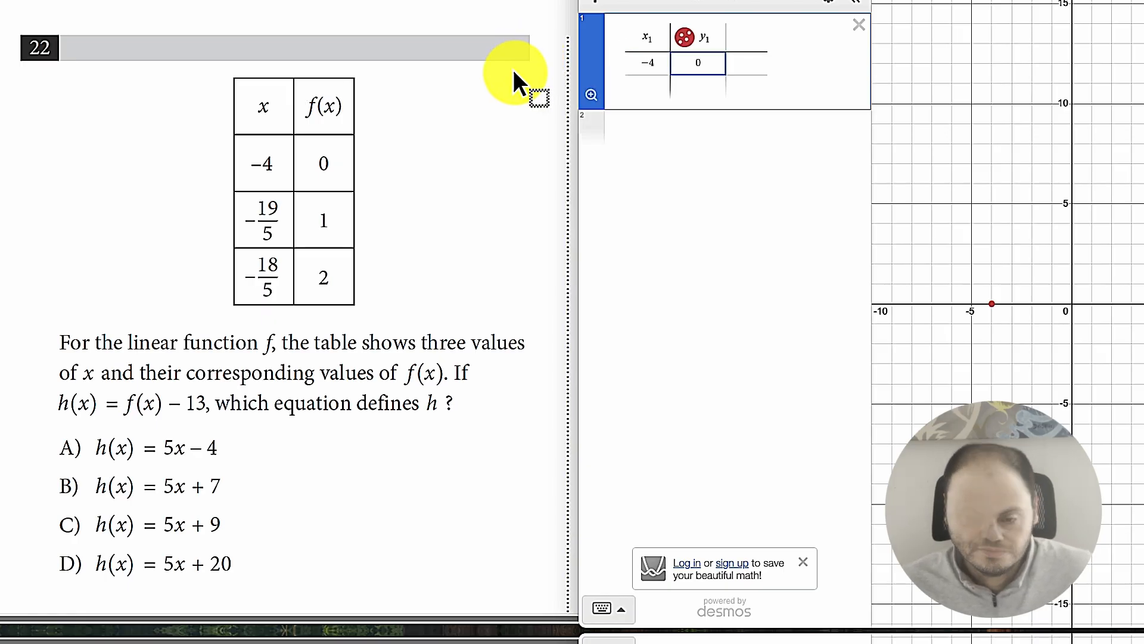
left_click(629, 88)
type("-19/5")
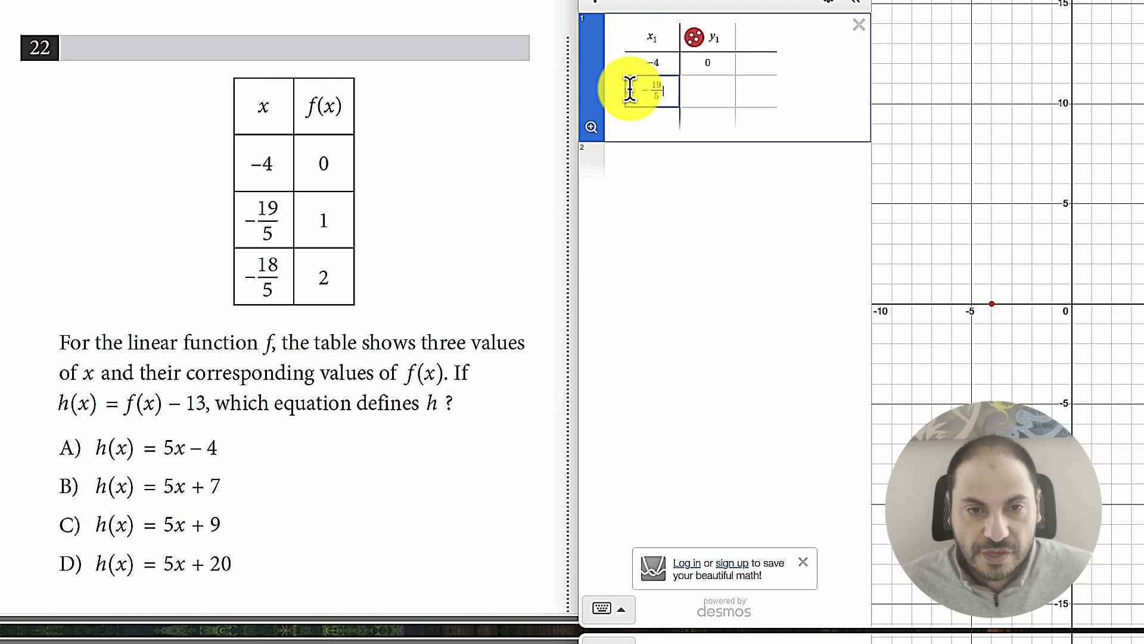
key("Tab")
type("1")
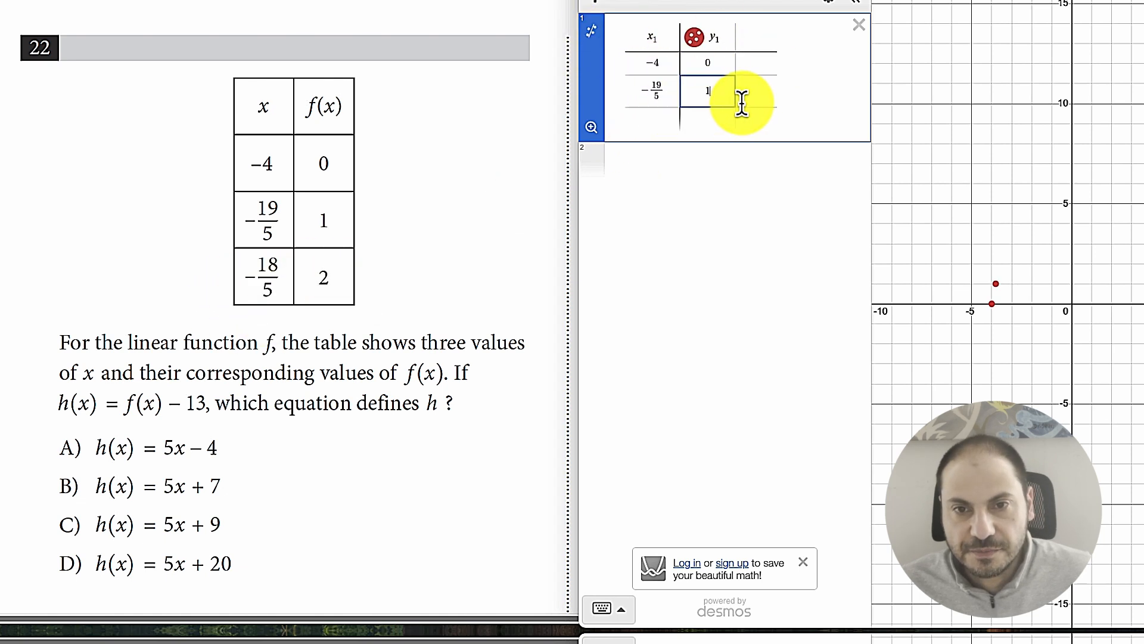
left_click(591, 32)
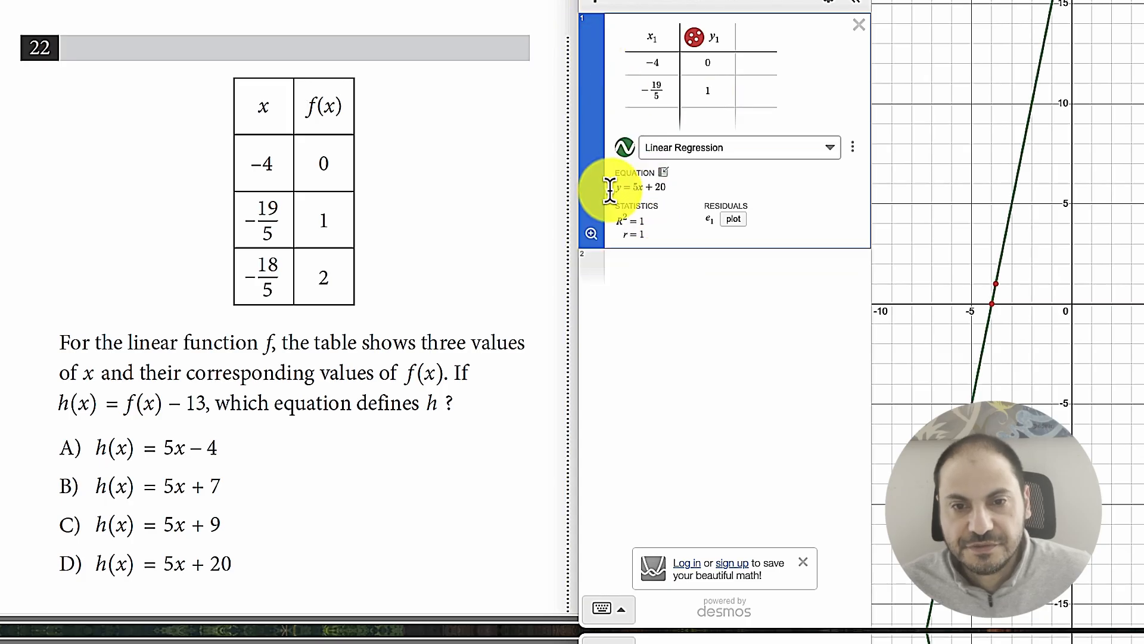
Graph h for question 22 as y = 5x + 20 − 13 on the line below the table.
left_click(648, 293)
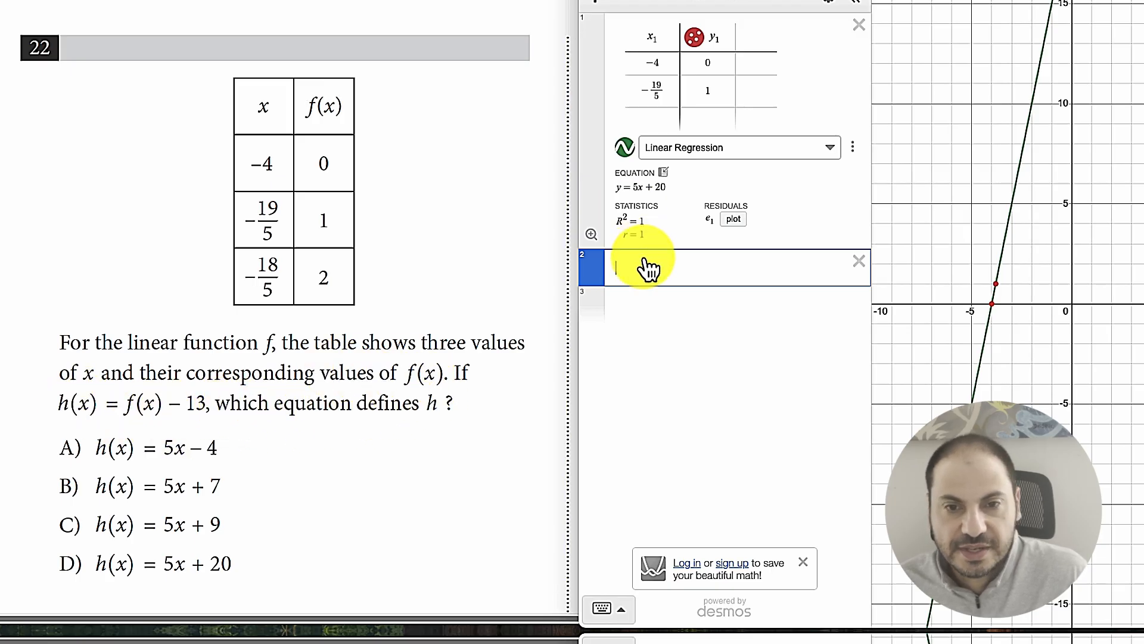
type("y=5x+20")
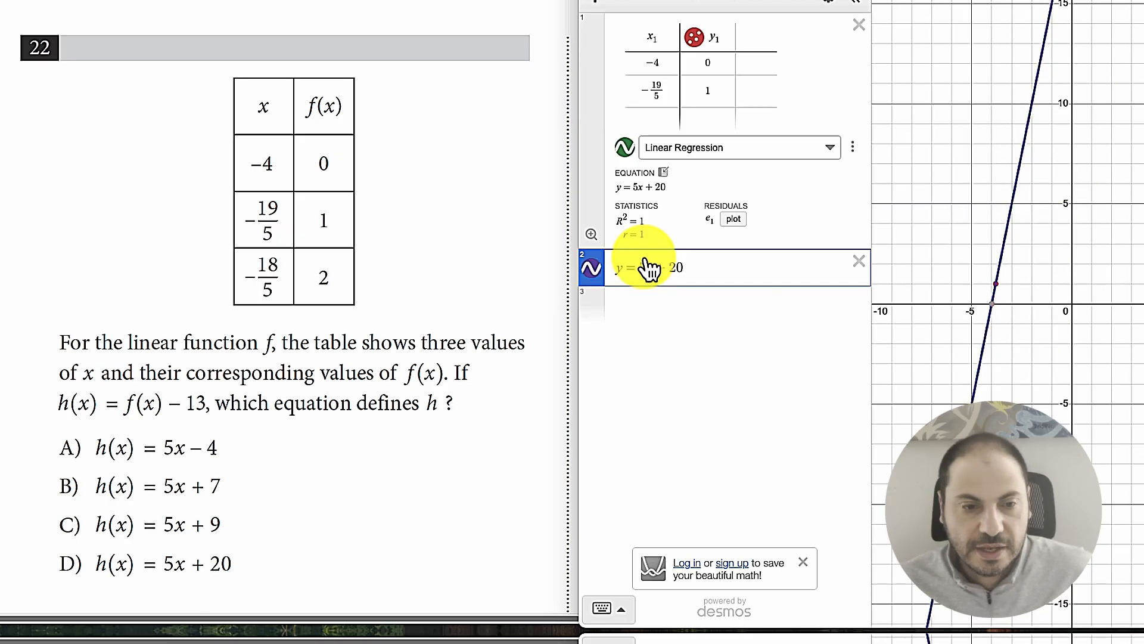
type("-")
type("13")
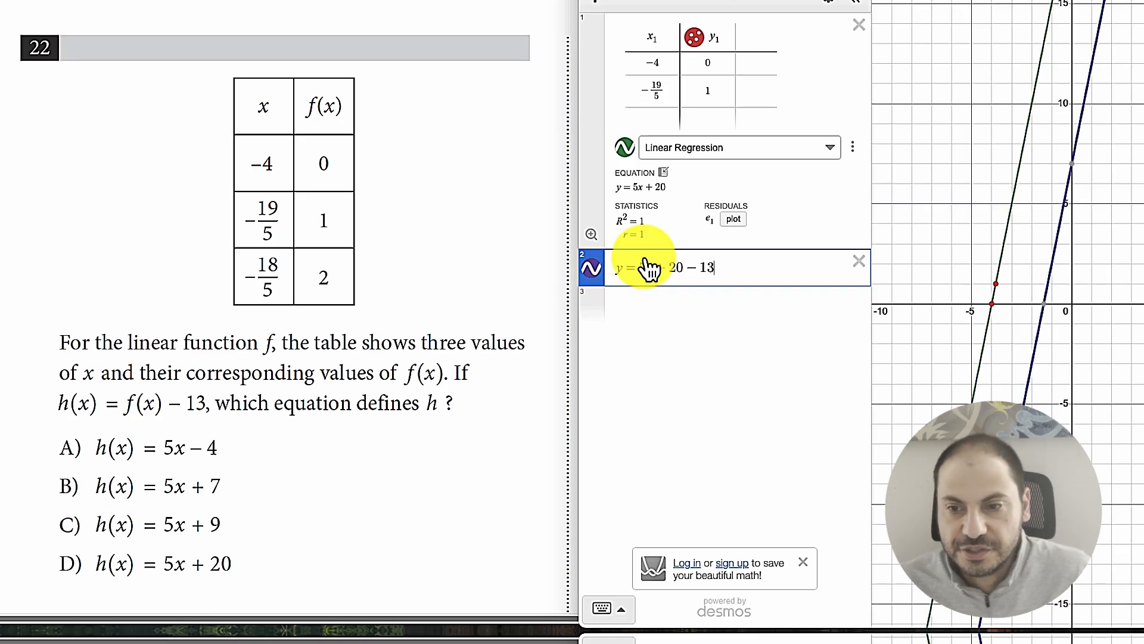
Graph answer choice B as y = 5x + 7 on the third expression line to compare it with h.
left_click(672, 307)
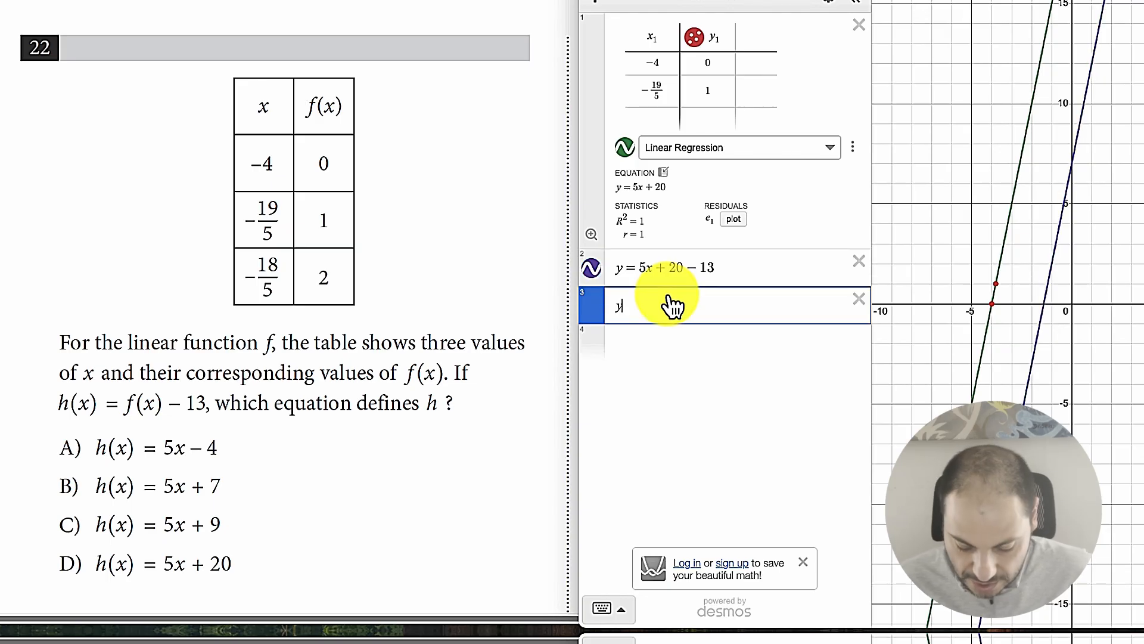
type("y = 5x ")
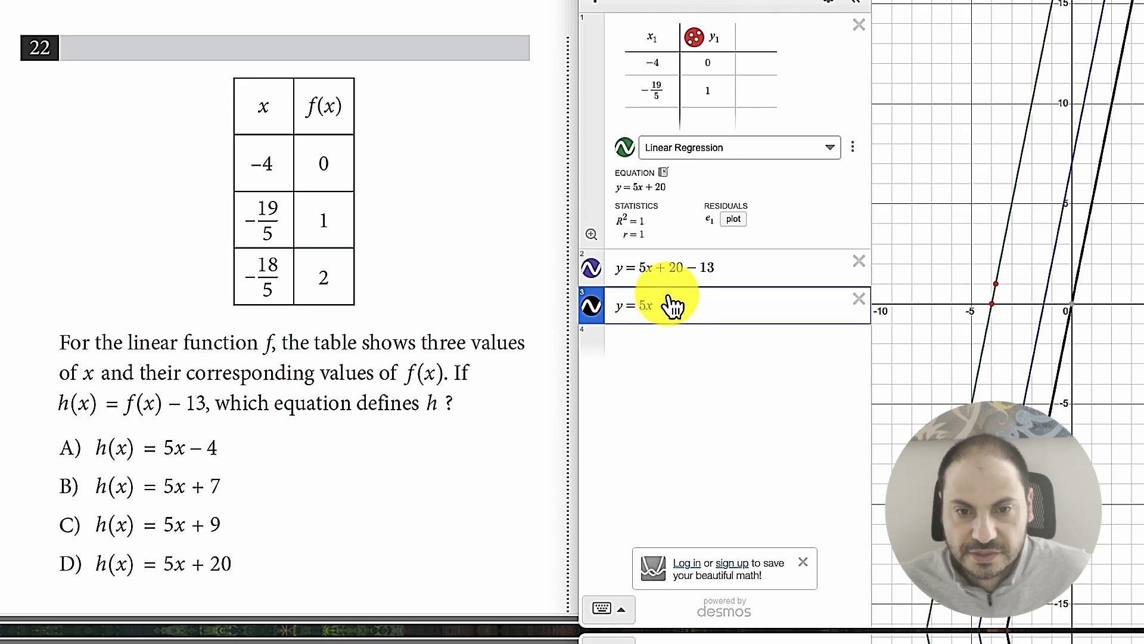
type("+ 7")
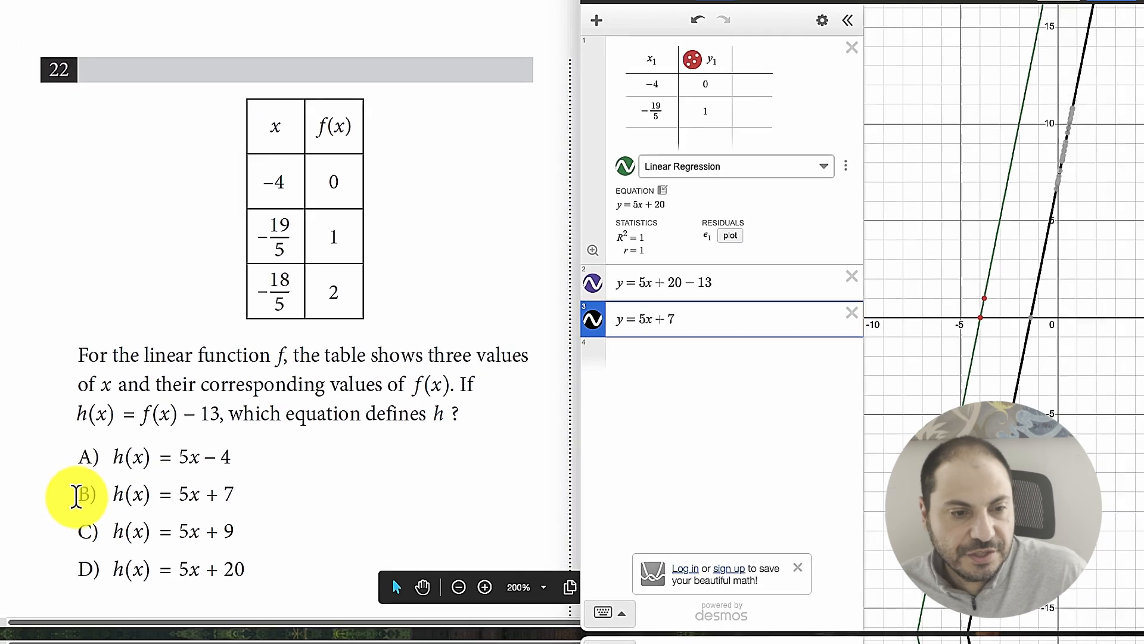